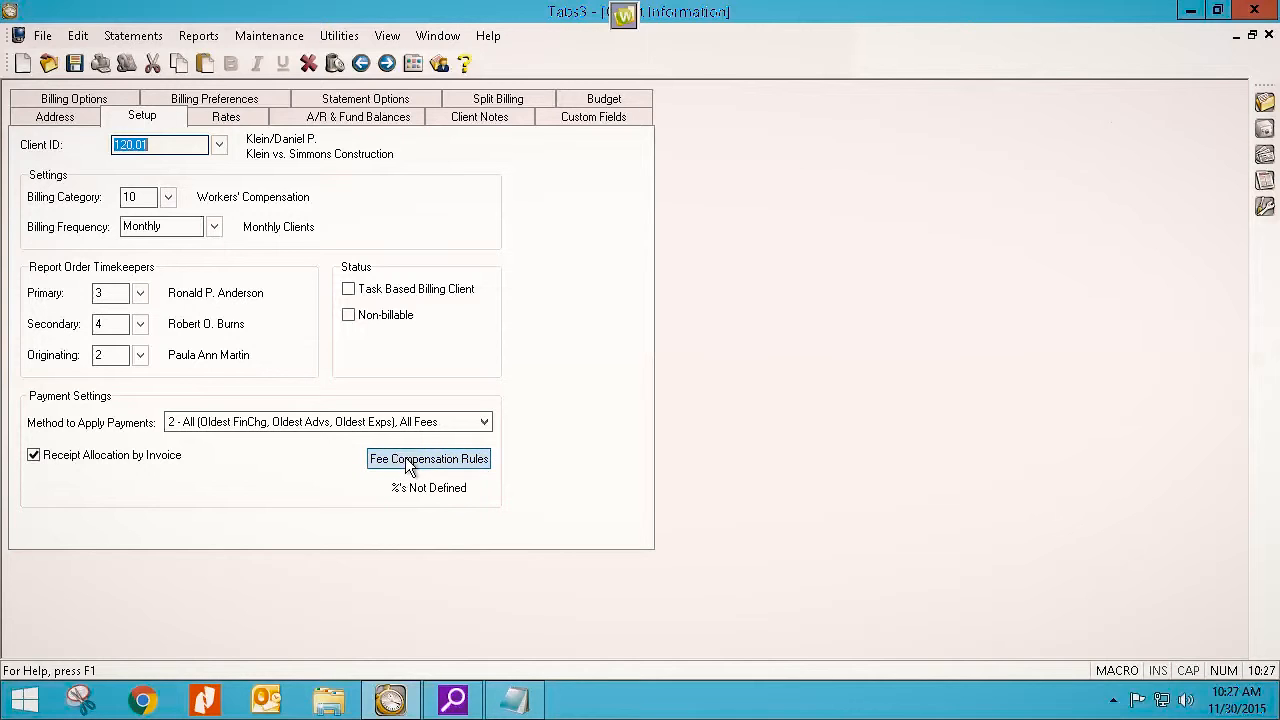
# Open the client's fee compensation rules and browse the tables offered for the Shared source without choosing one
pyautogui.click(418, 462)
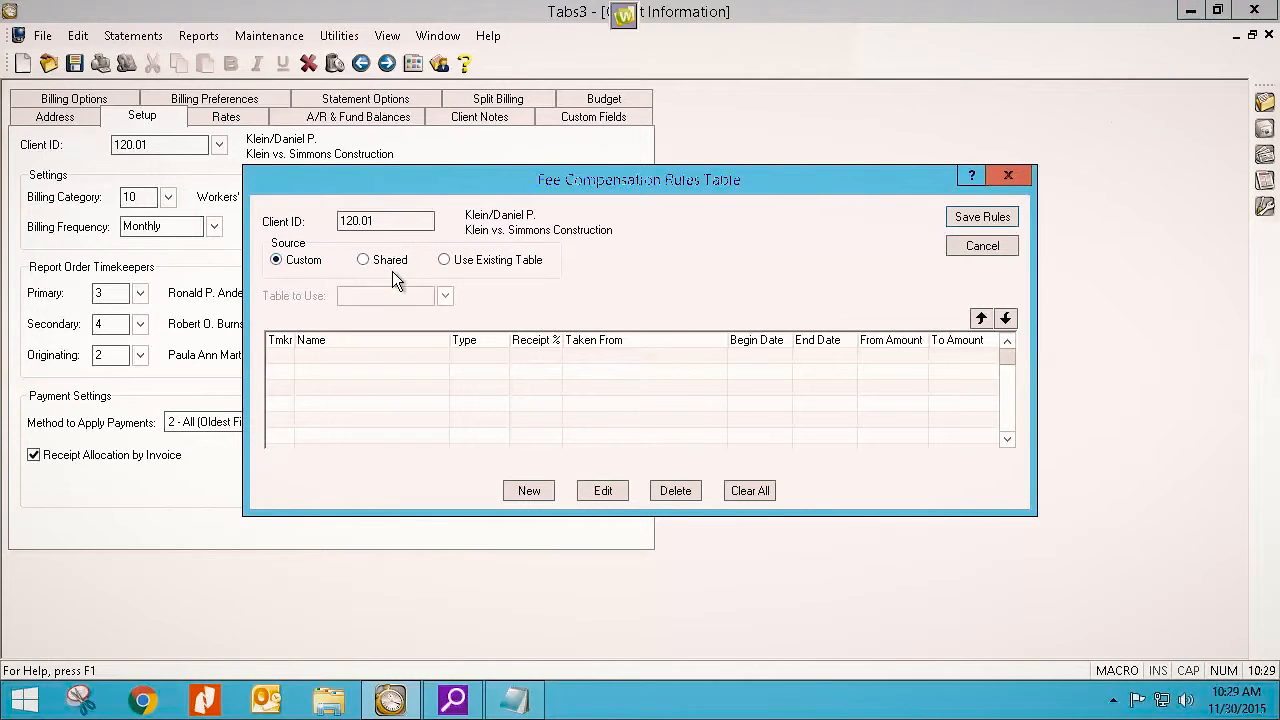
pyautogui.click(363, 258)
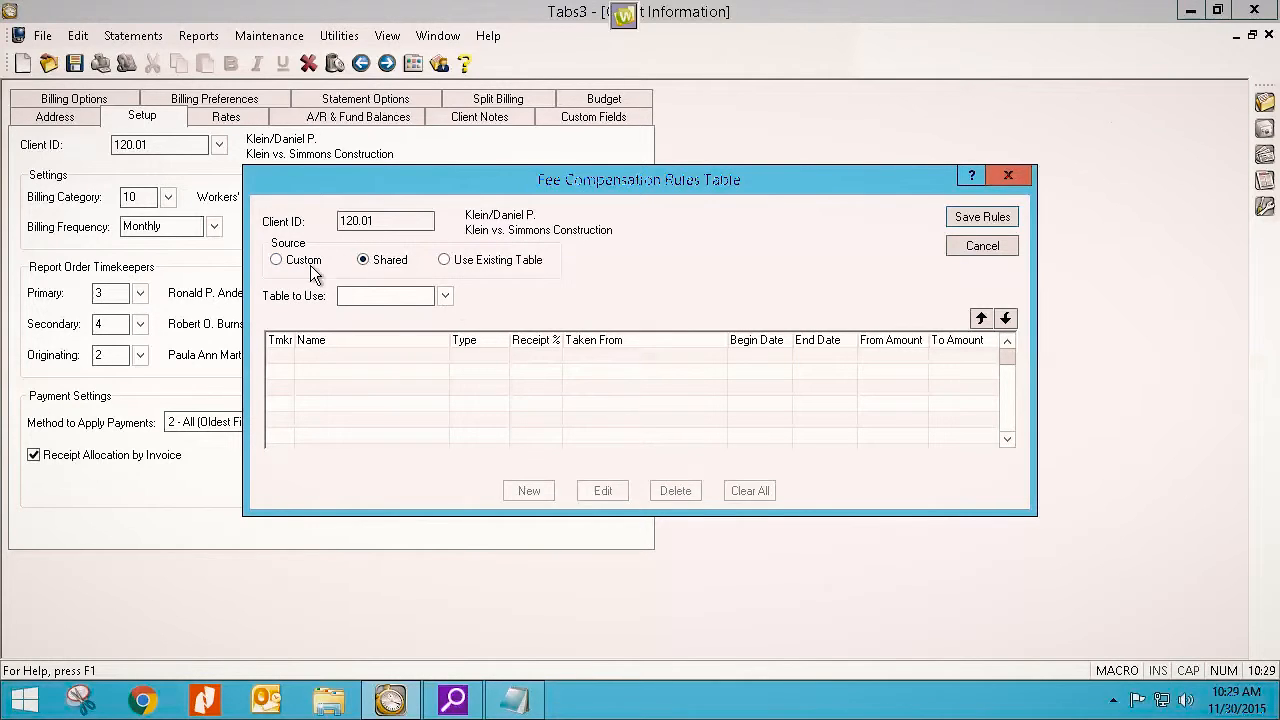
pyautogui.click(445, 296)
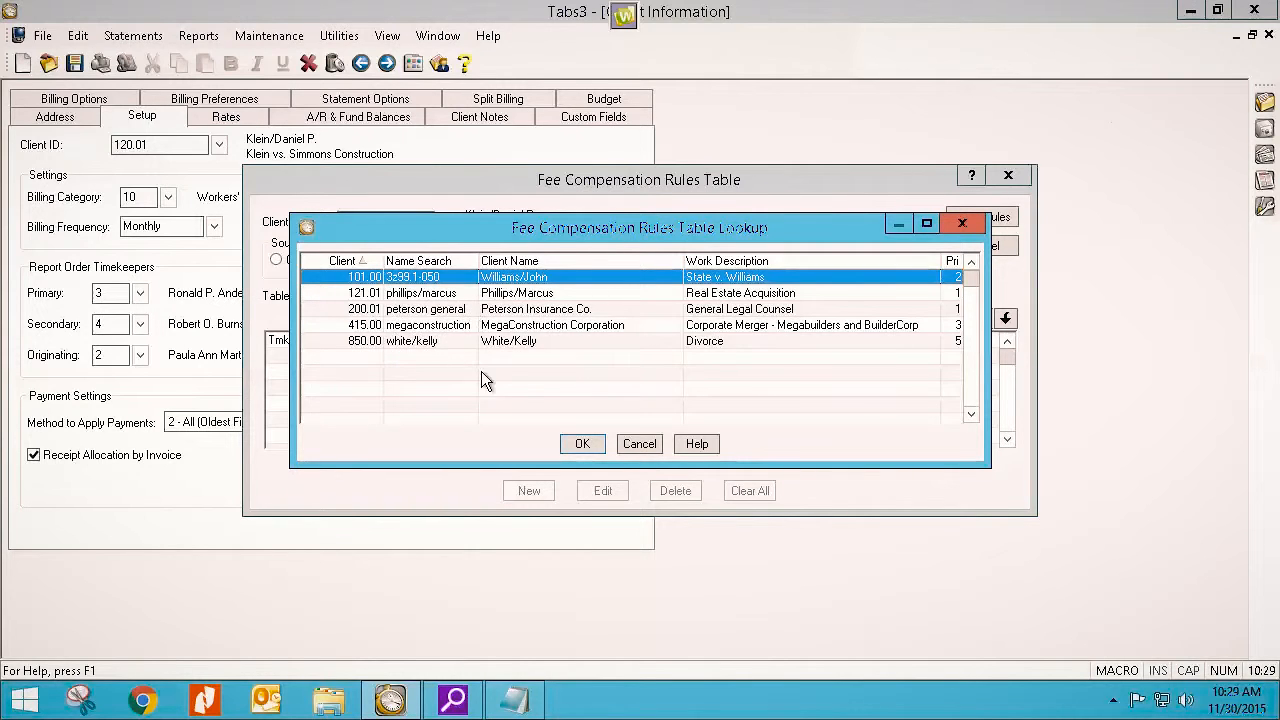
pyautogui.click(641, 445)
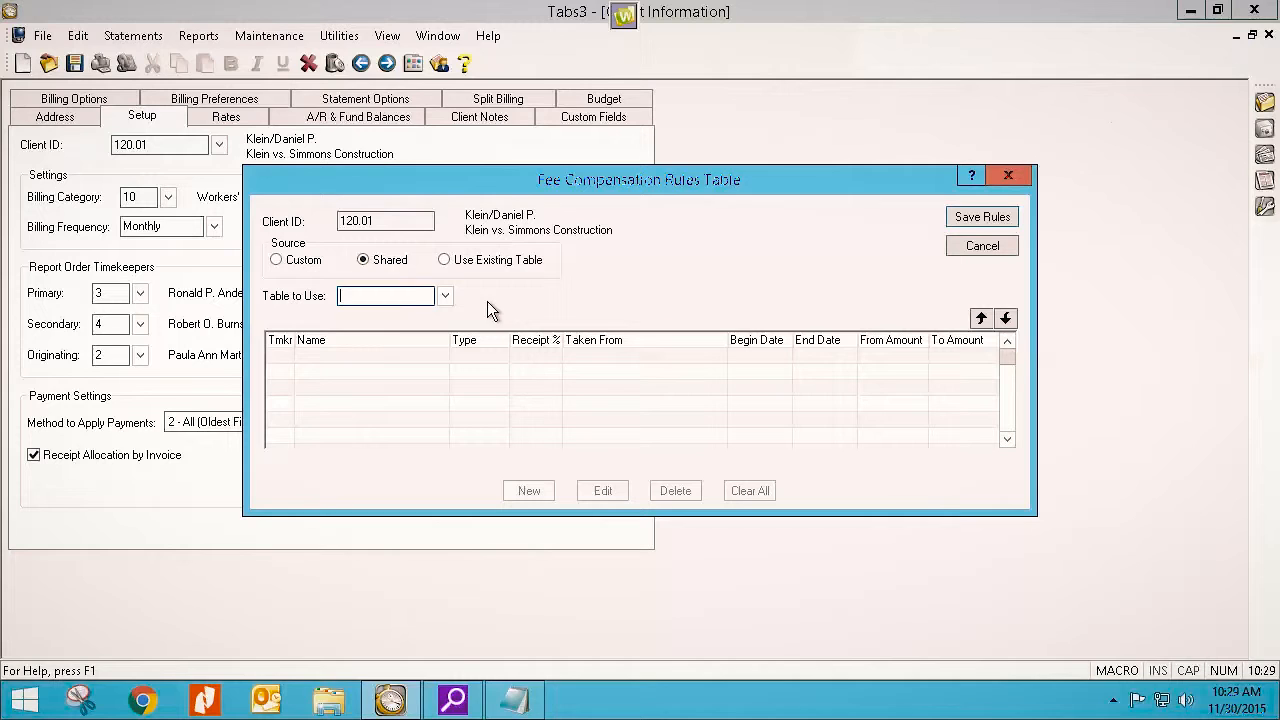
# Browse the tables offered for the Use Existing Table source without choosing one
pyautogui.click(444, 261)
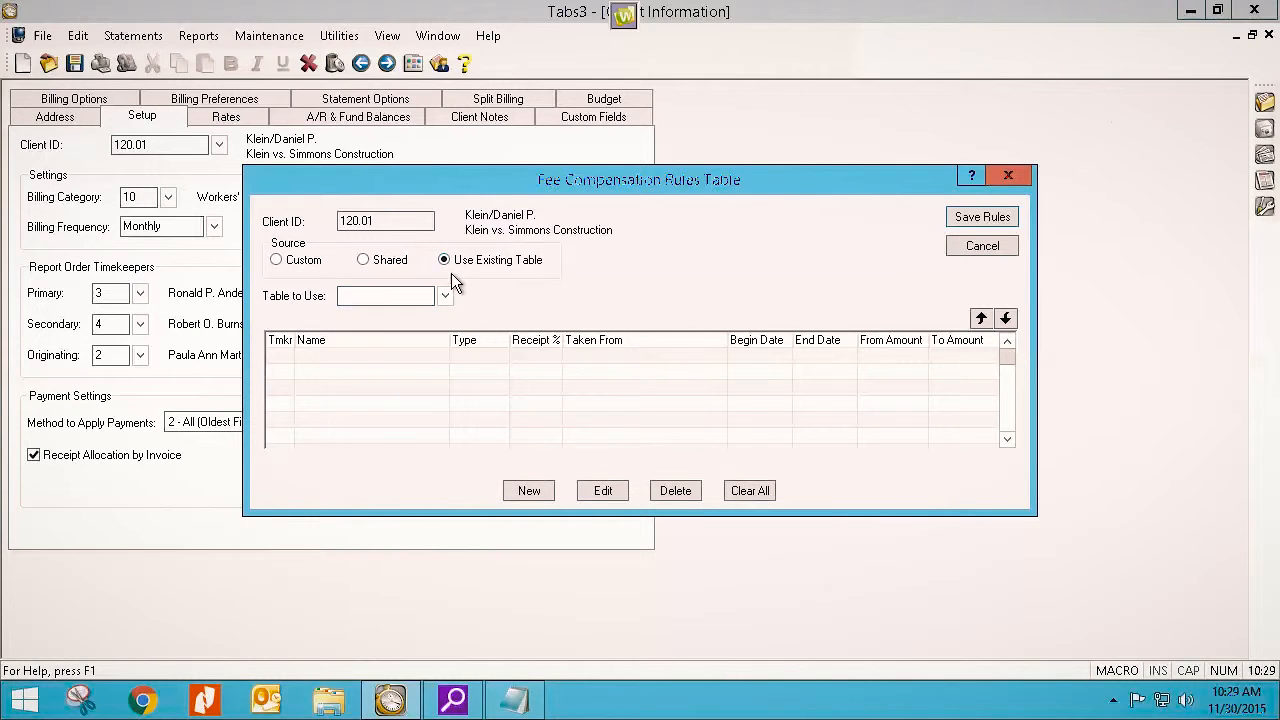
pyautogui.click(446, 296)
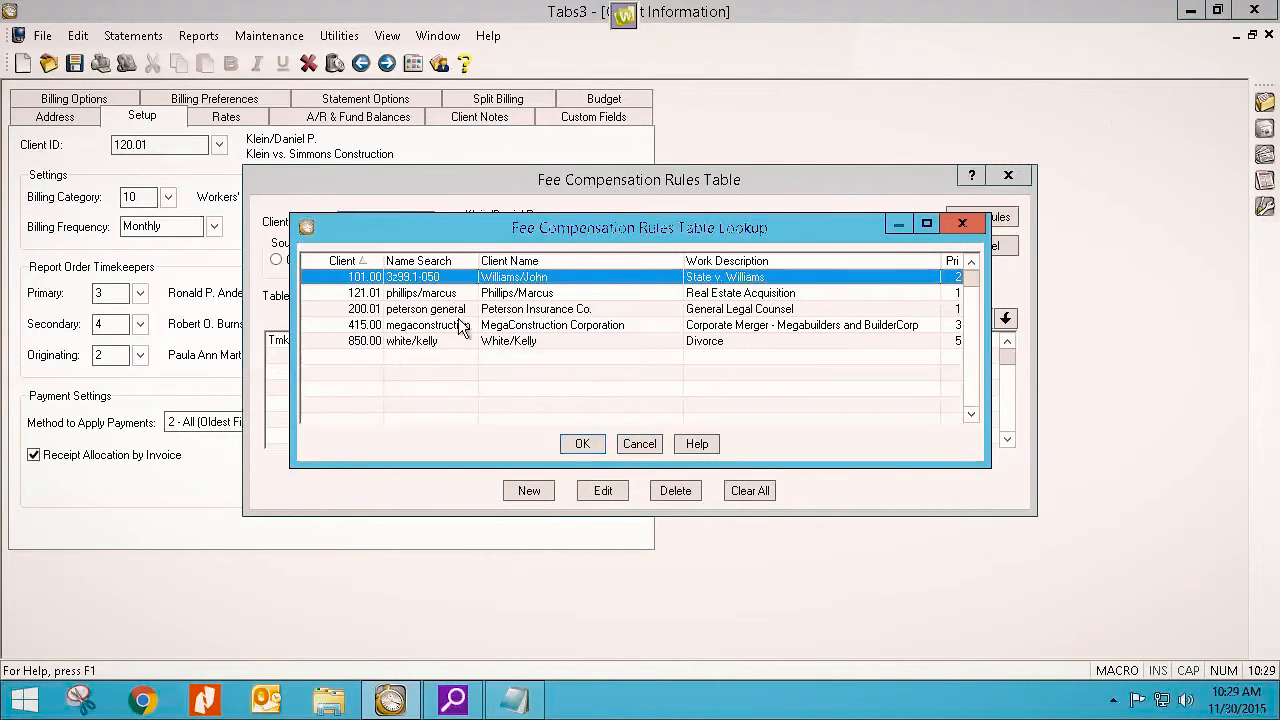
pyautogui.click(641, 442)
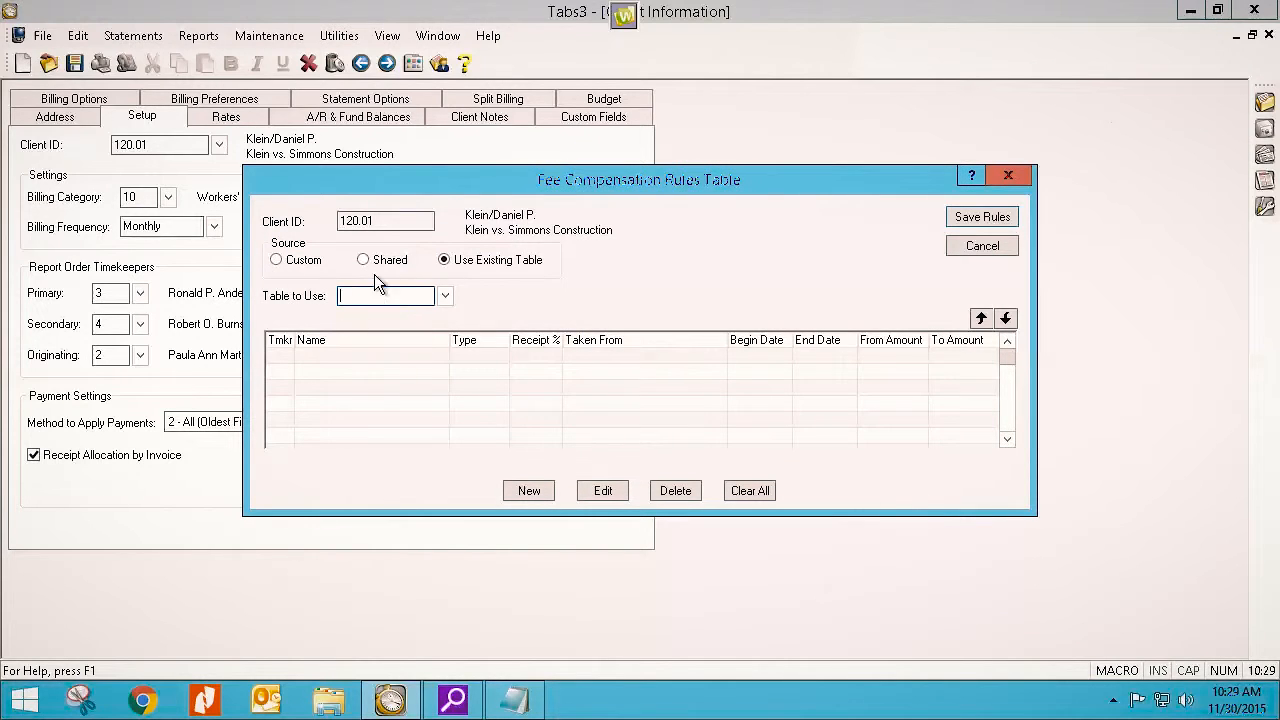
# With the Custom source, start a new compensation rule for timekeeper 5 with type Originating
pyautogui.click(277, 261)
pyautogui.click(455, 357)
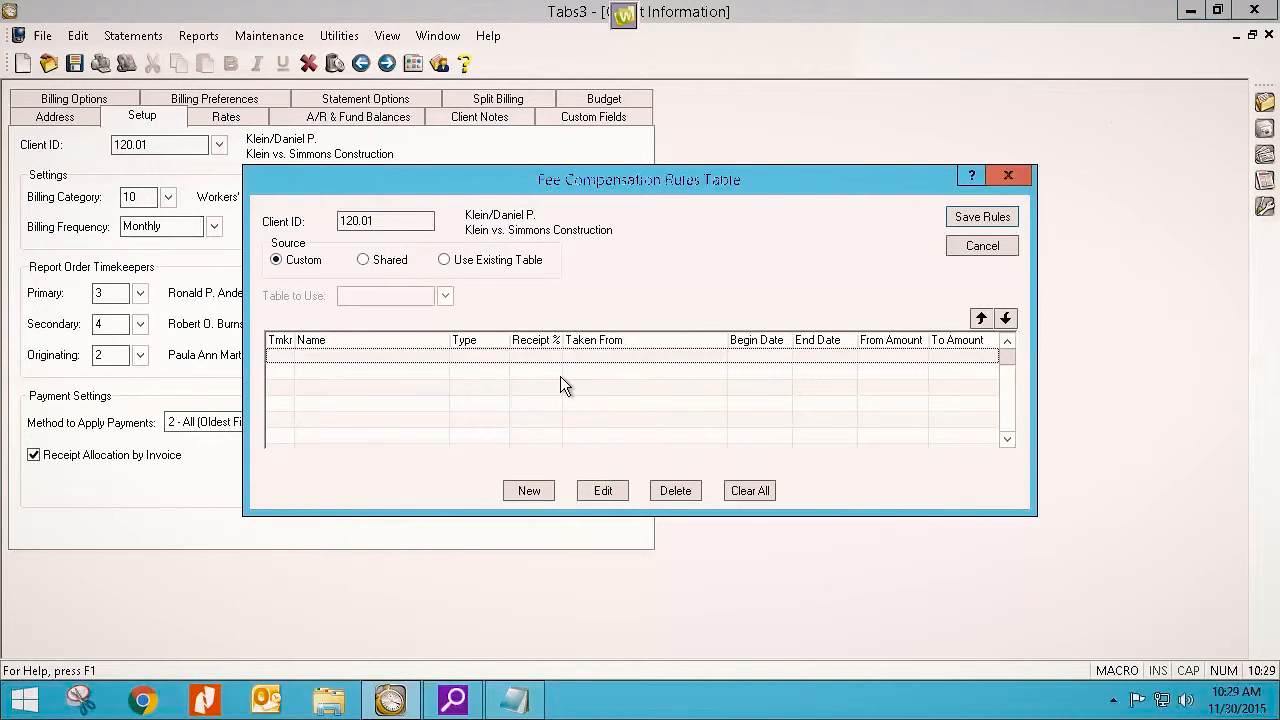
pyautogui.click(529, 491)
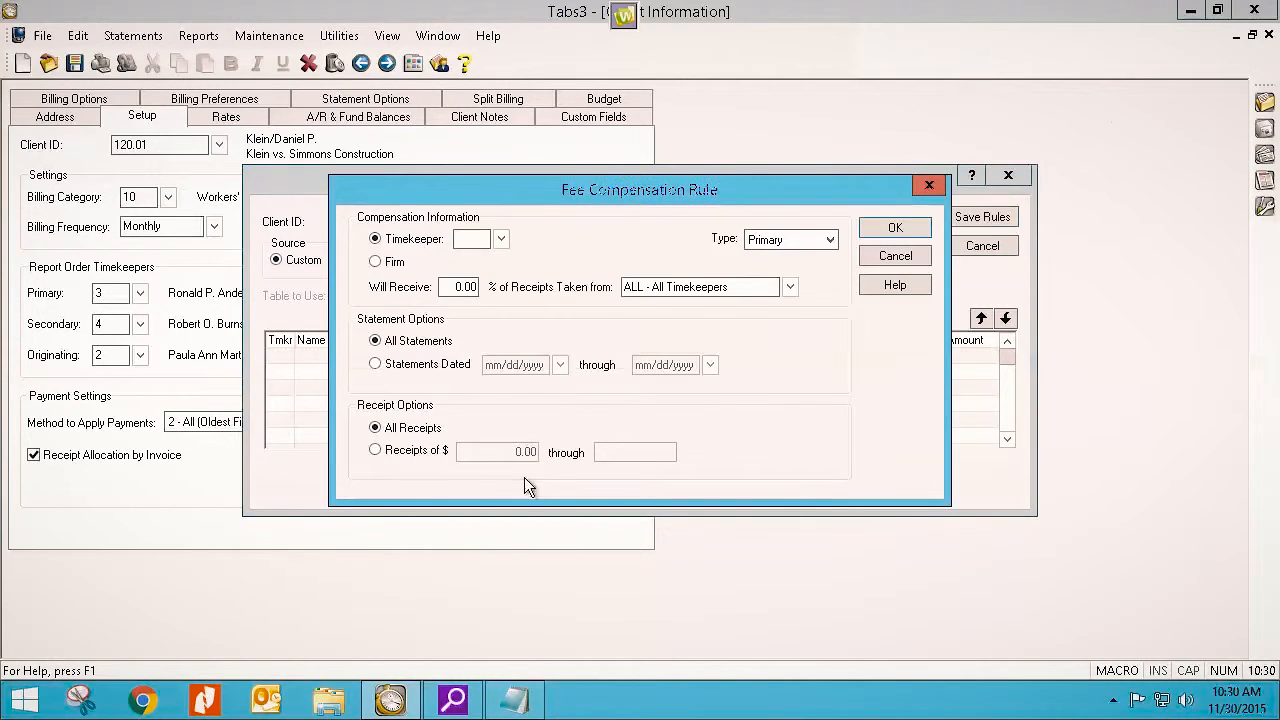
pyautogui.click(467, 239)
pyautogui.write('5')
pyautogui.press('Tab')
pyautogui.click(832, 240)
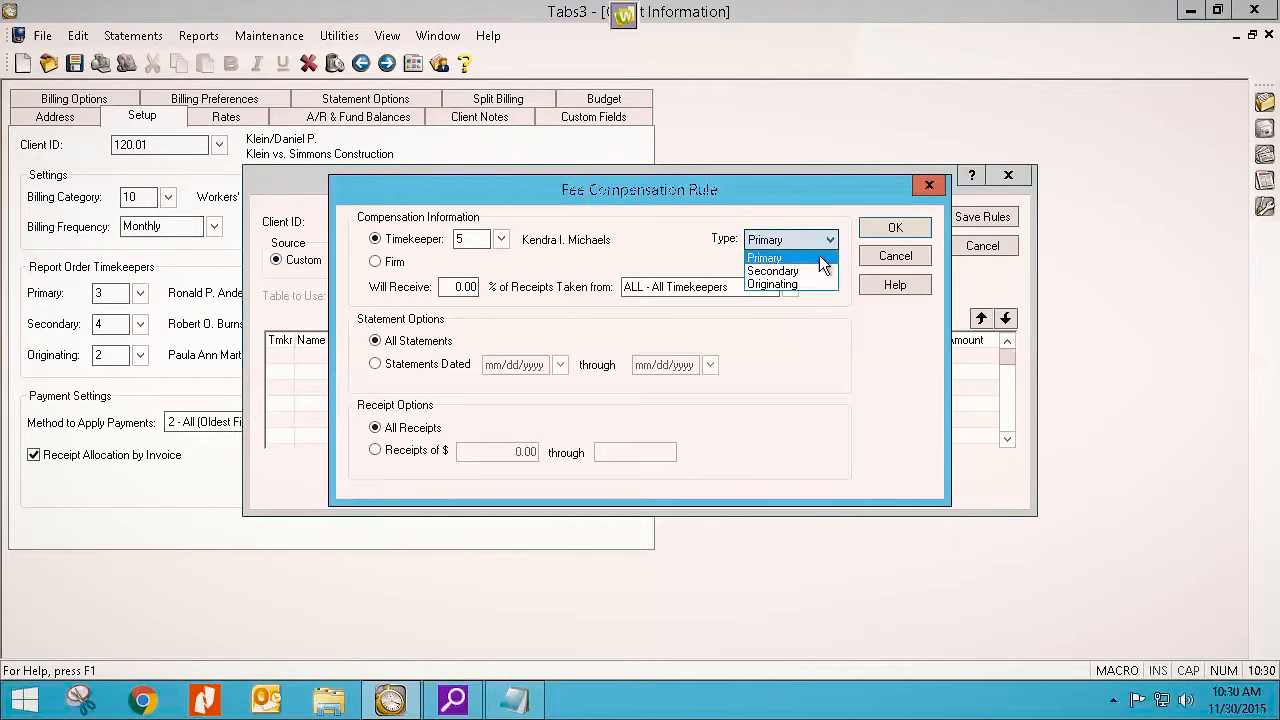
pyautogui.click(773, 284)
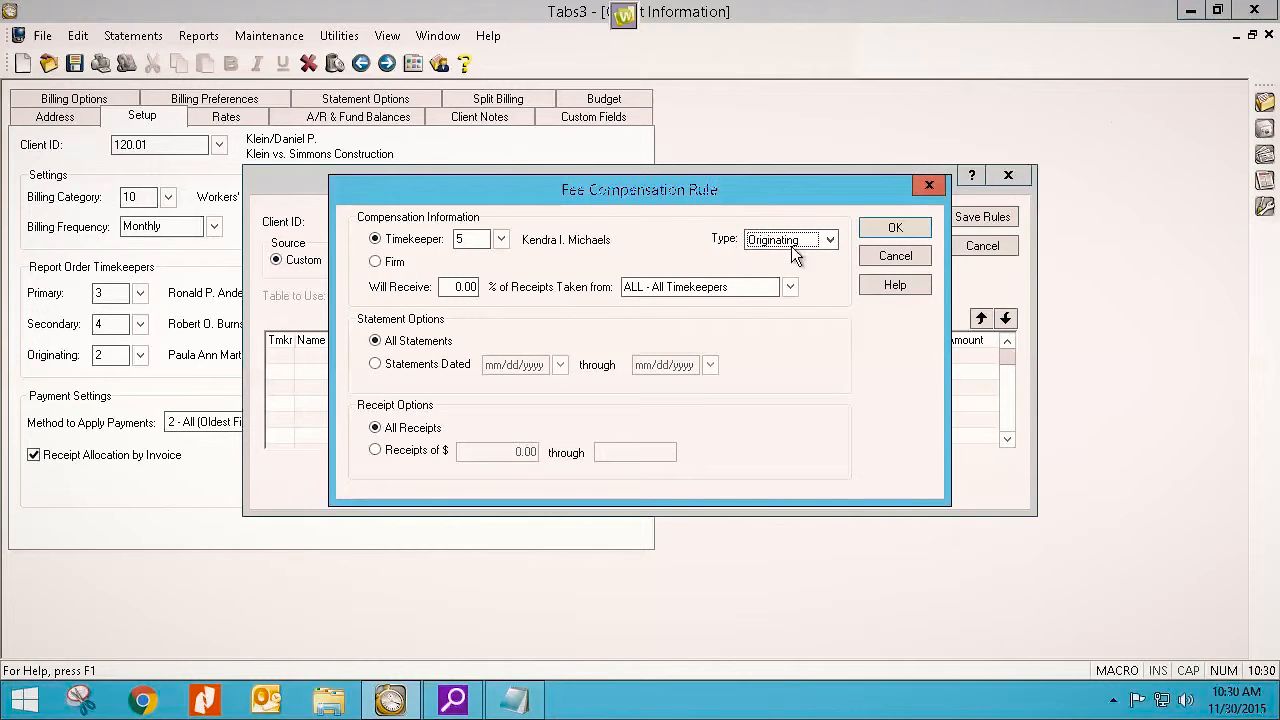
# Set the new rule's share of receipts to 30%
pyautogui.click(470, 240)
pyautogui.click(451, 286)
pyautogui.write('30')
pyautogui.press('Tab')
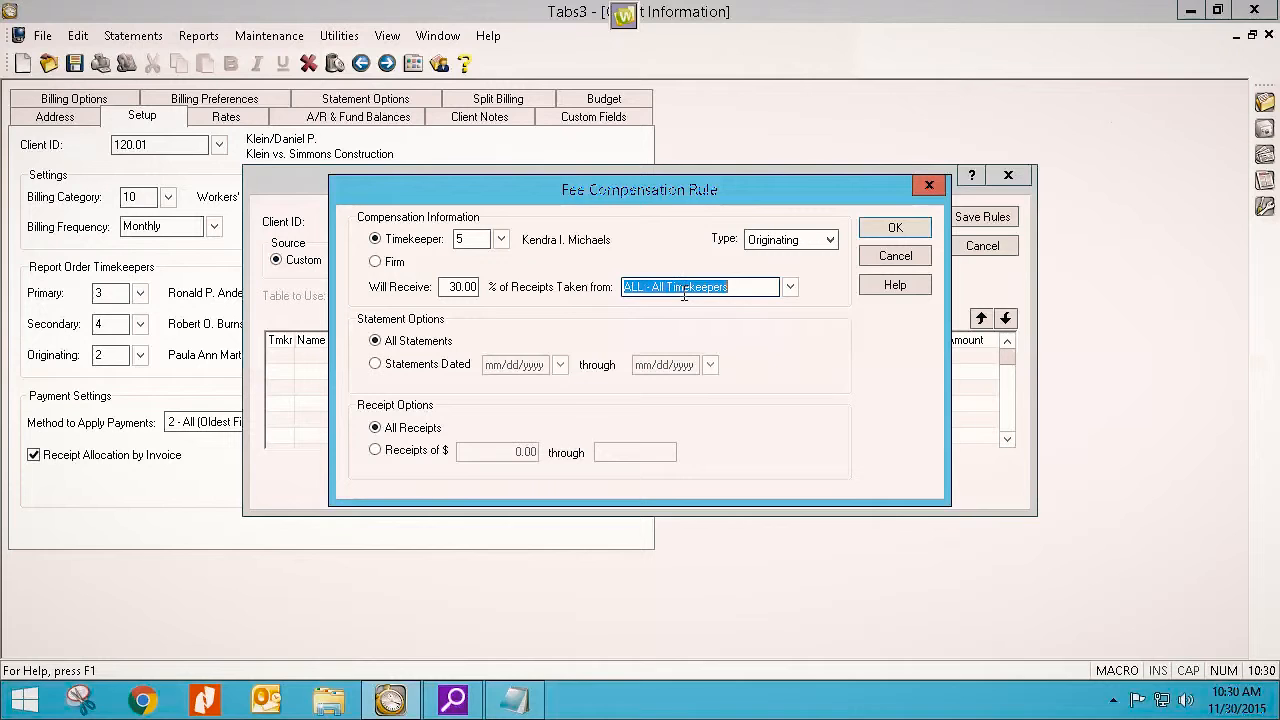
# Take the rule's receipts from timekeepers 1, 2, 3 and 4, and accept the rule
pyautogui.click(790, 287)
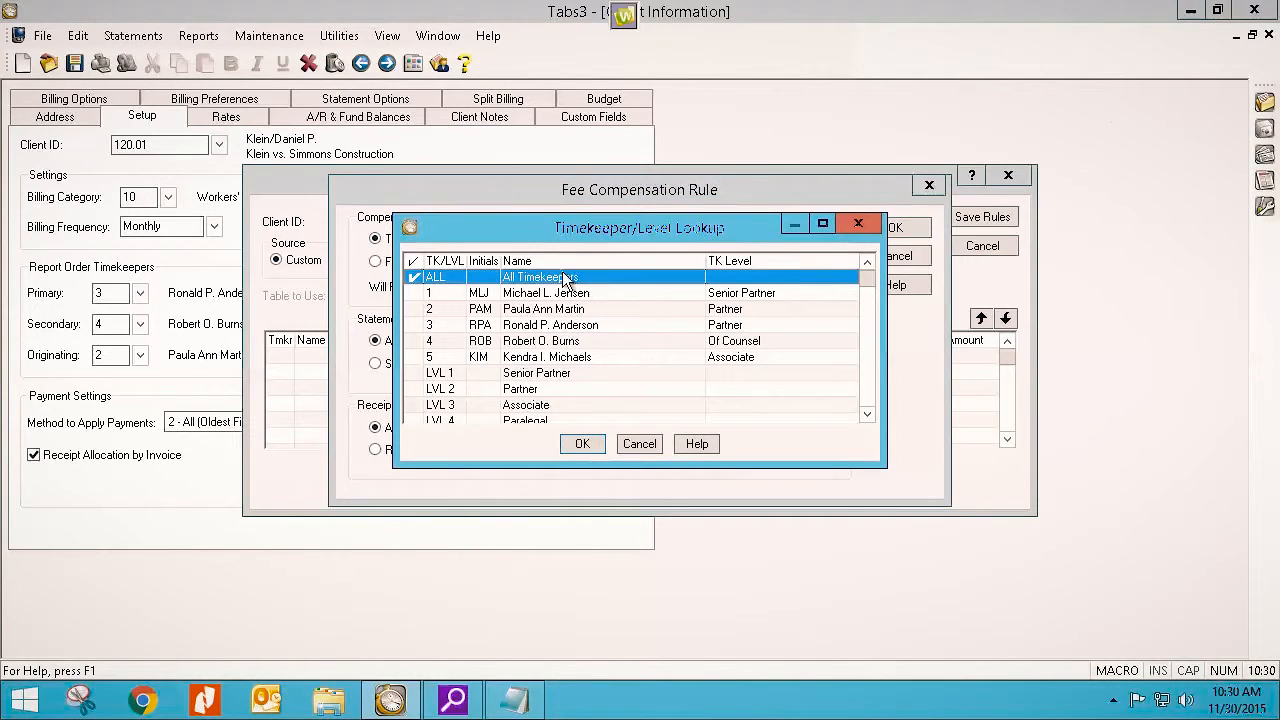
pyautogui.click(415, 294)
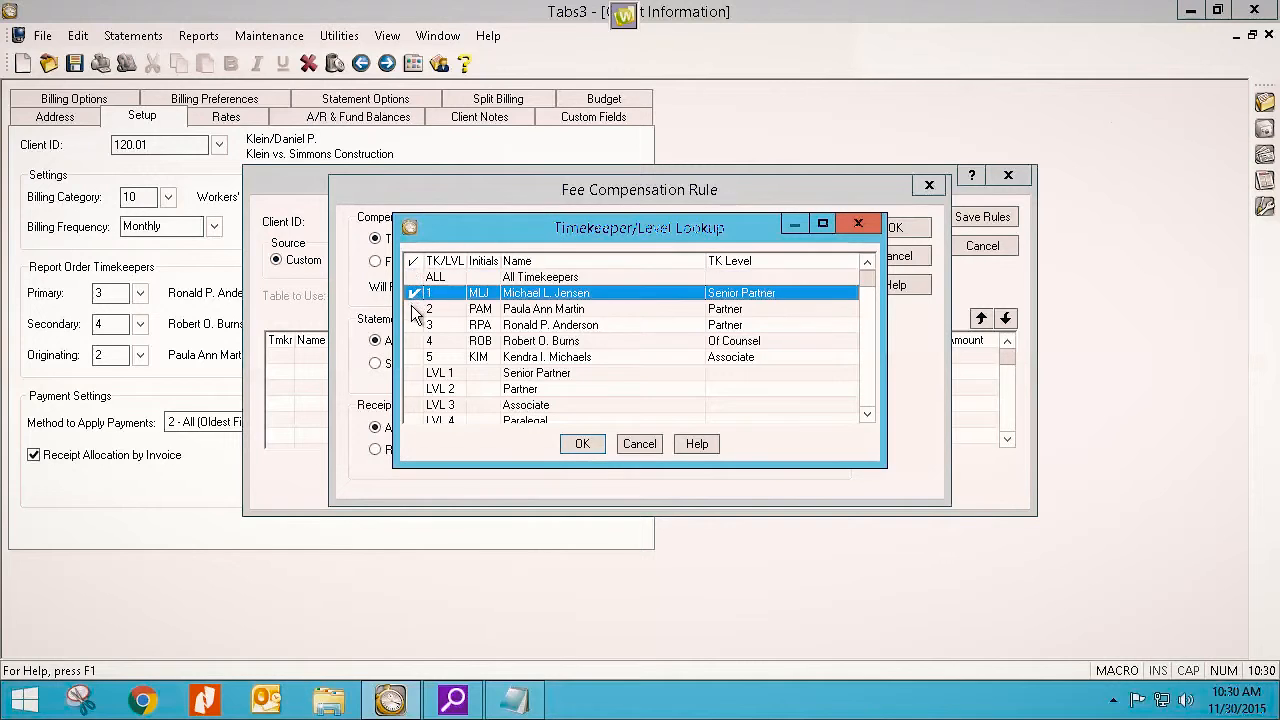
pyautogui.click(415, 310)
pyautogui.click(415, 326)
pyautogui.click(416, 341)
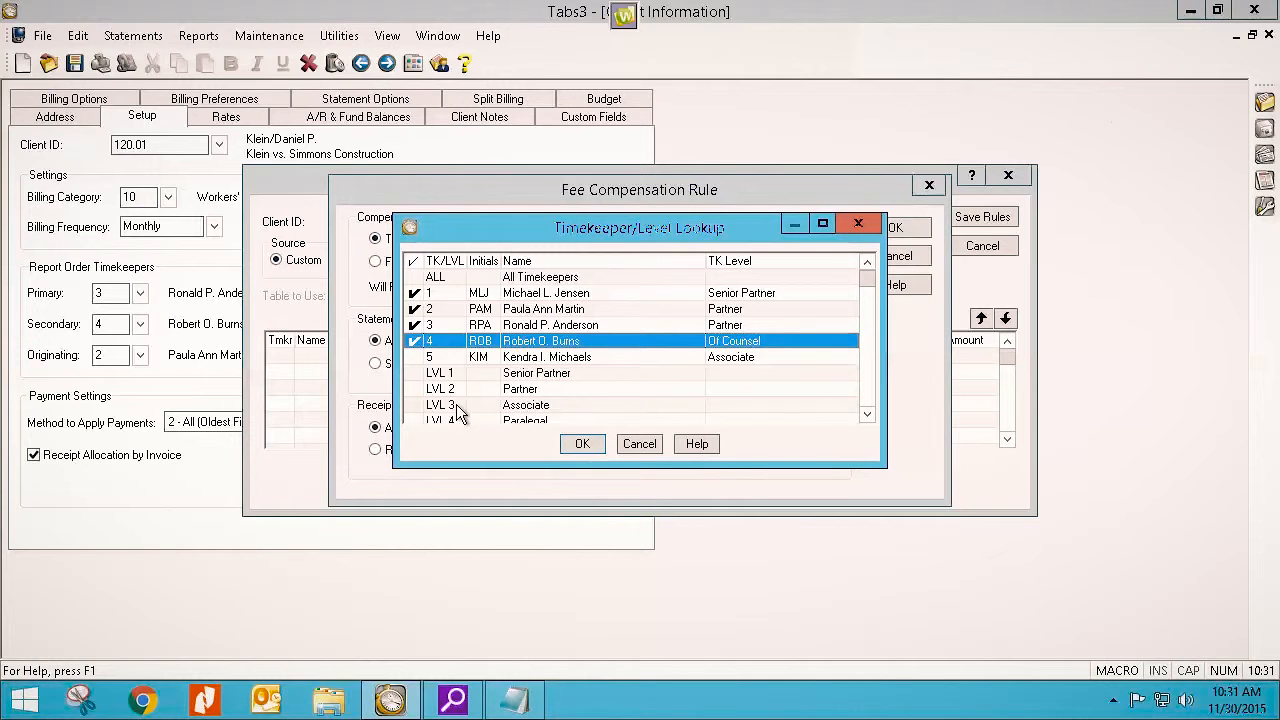
pyautogui.scroll(-2, 491, 389)
pyautogui.scroll(2, 491, 389)
pyautogui.click(573, 450)
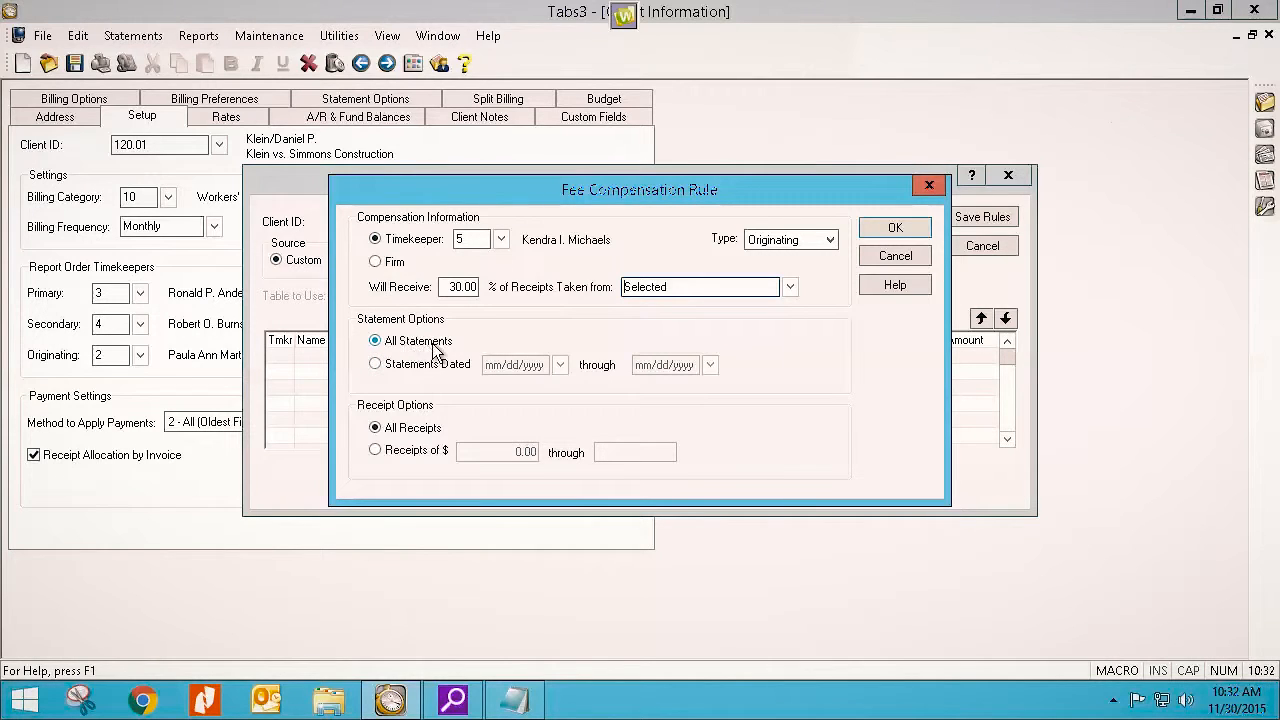
pyautogui.click(895, 230)
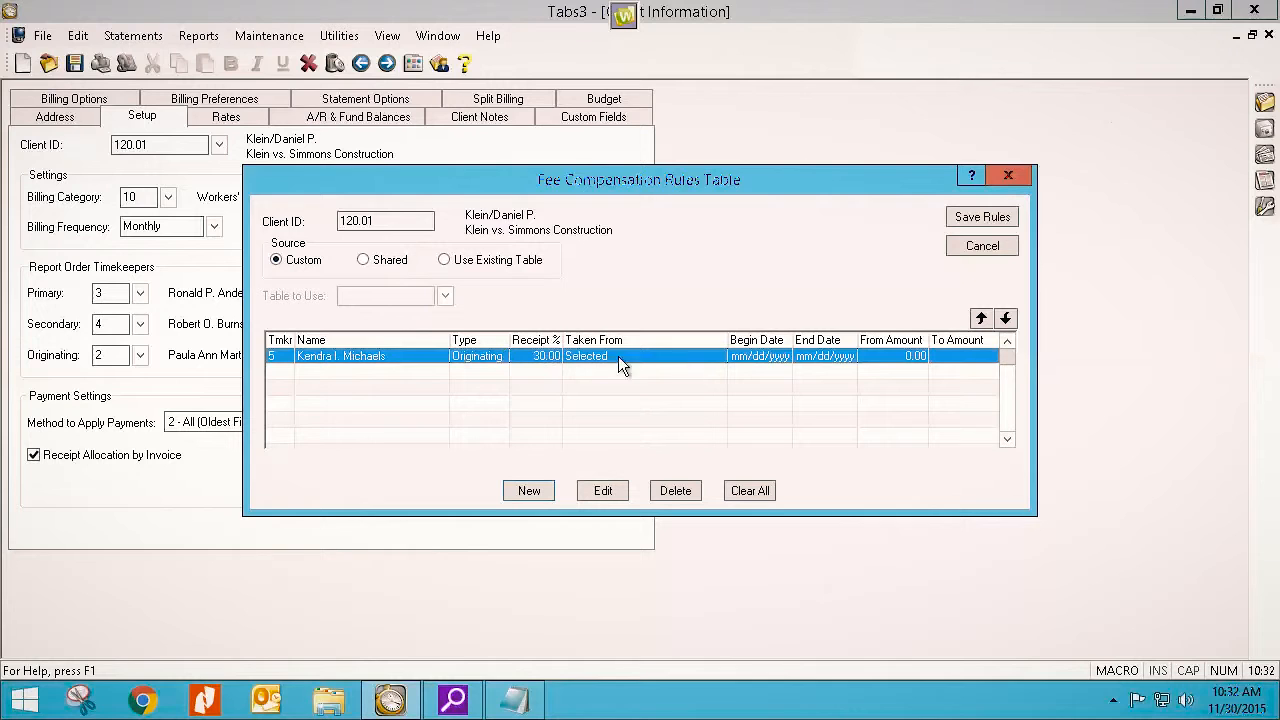
# Start a second compensation rule for timekeeper 5, receiving 100% of receipts
pyautogui.click(532, 490)
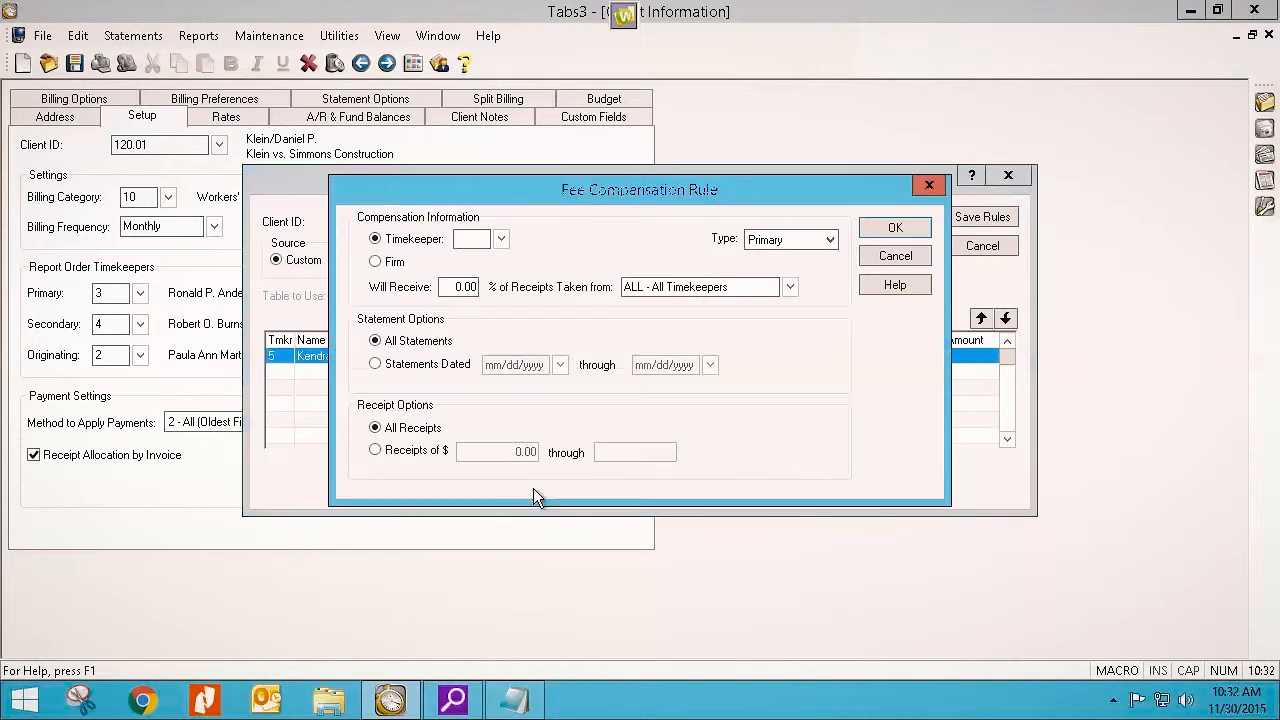
pyautogui.click(471, 242)
pyautogui.write('5')
pyautogui.press('Tab')
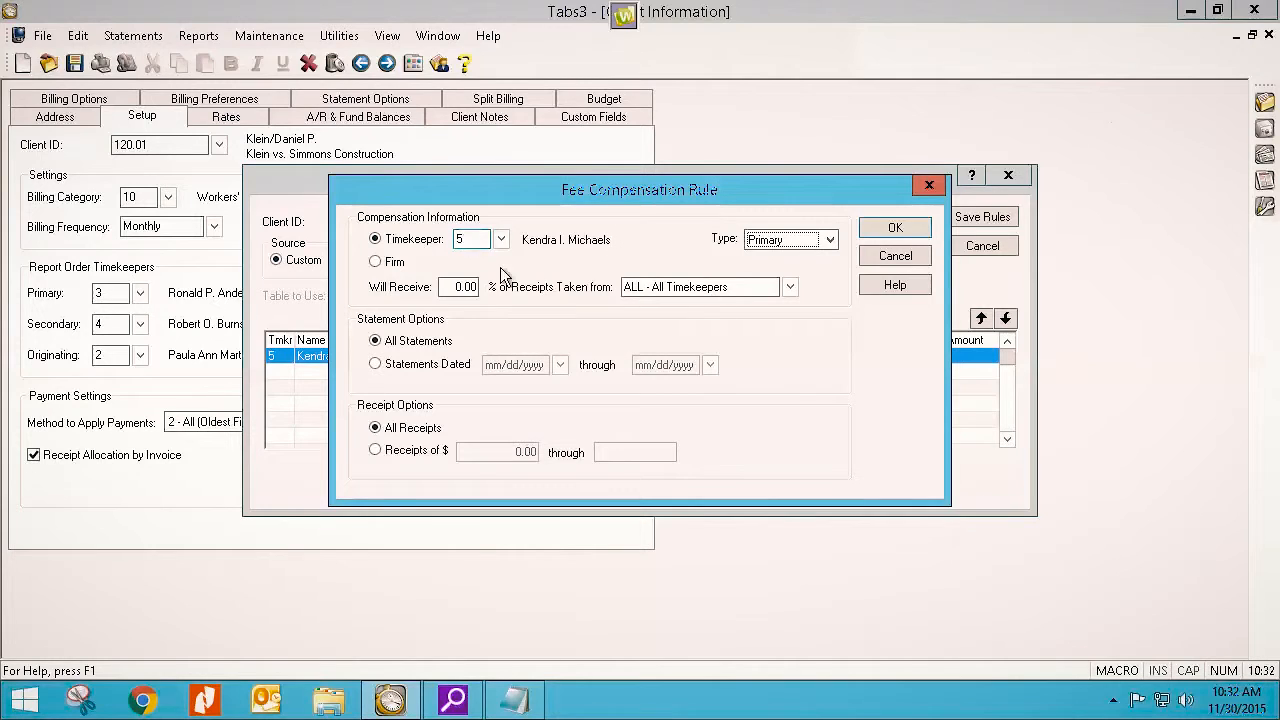
pyautogui.click(455, 283)
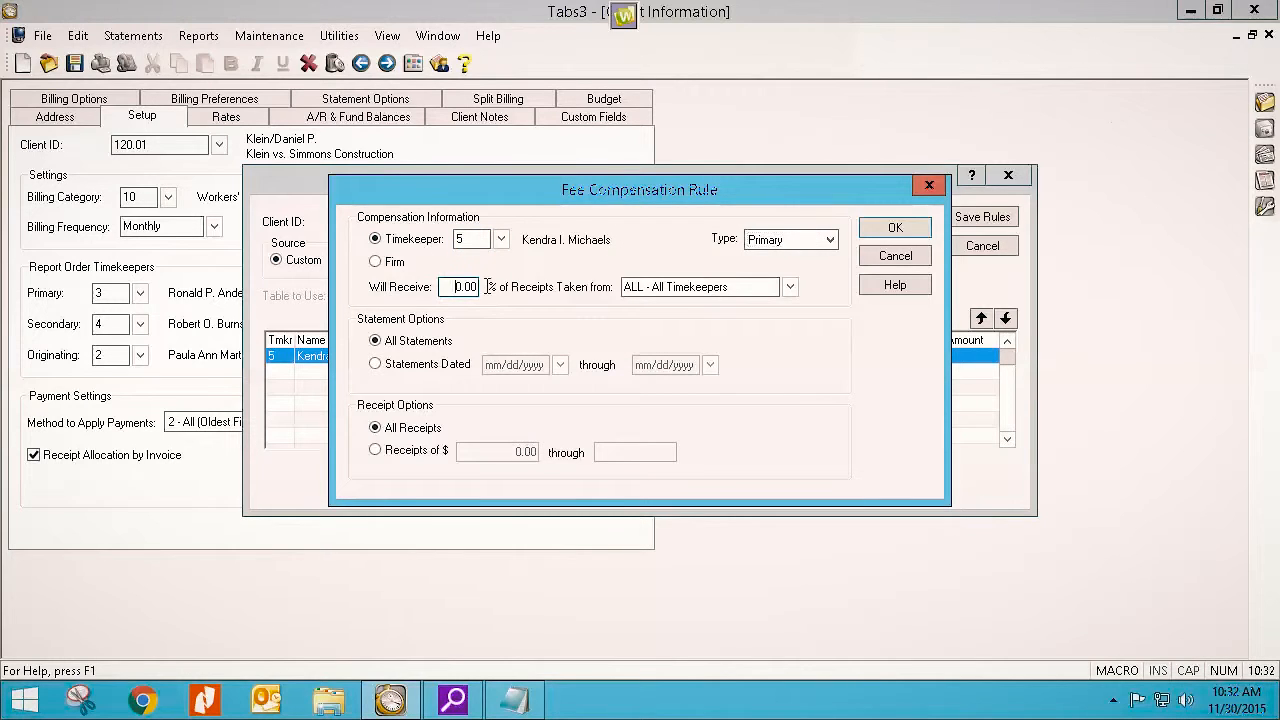
pyautogui.click(826, 243)
pyautogui.click(725, 381)
pyautogui.write('100')
pyautogui.press('Tab')
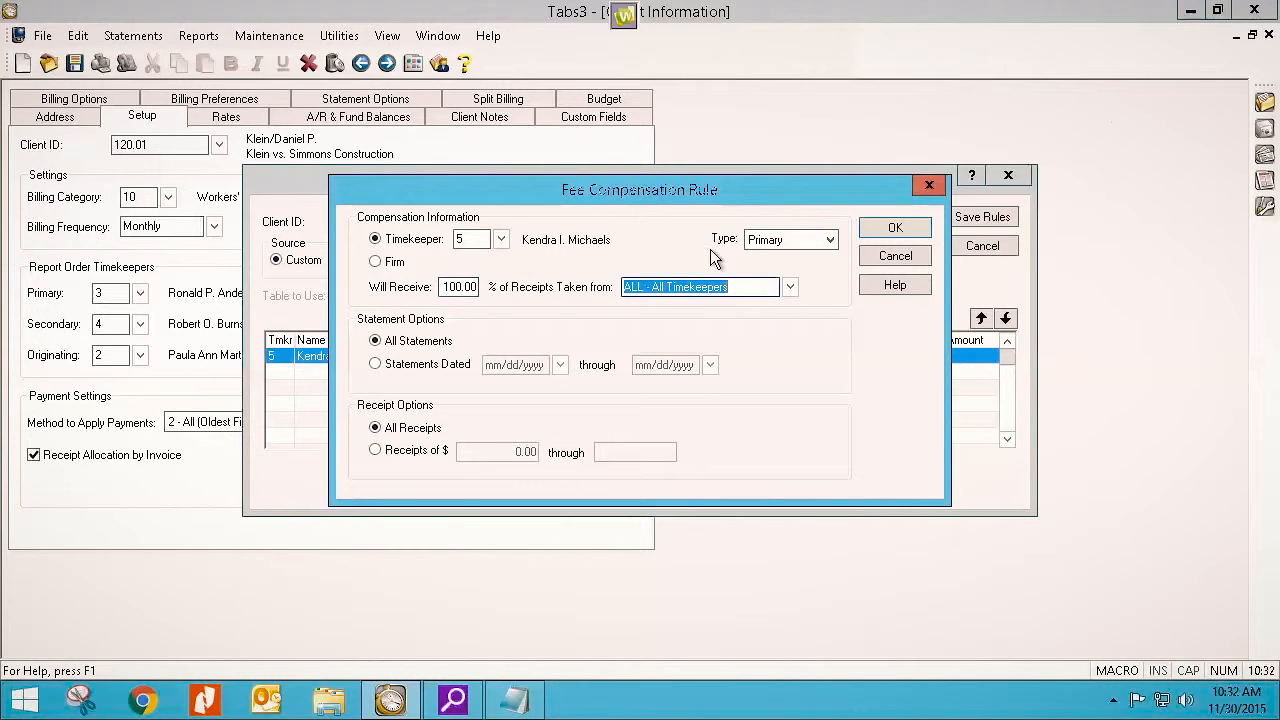
# Take the second rule's receipts from timekeeper 5, set its type to Originating, and accept it
pyautogui.click(790, 287)
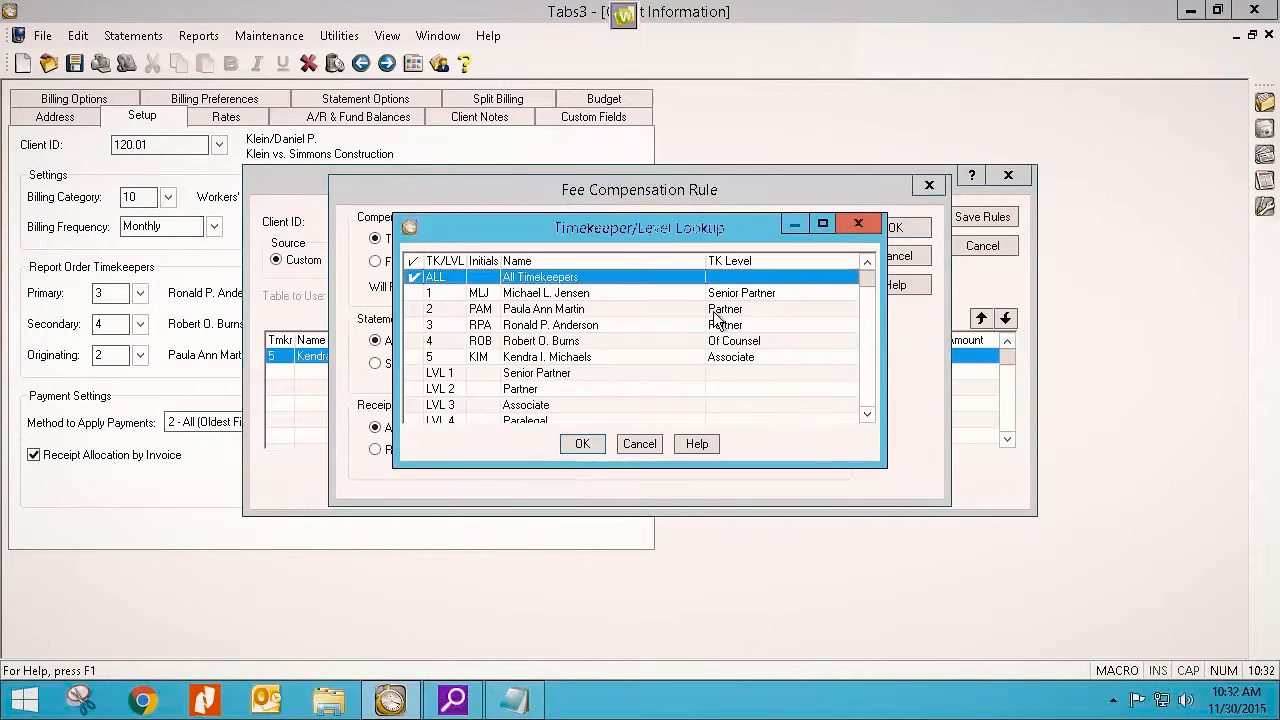
pyautogui.doubleClick(478, 357)
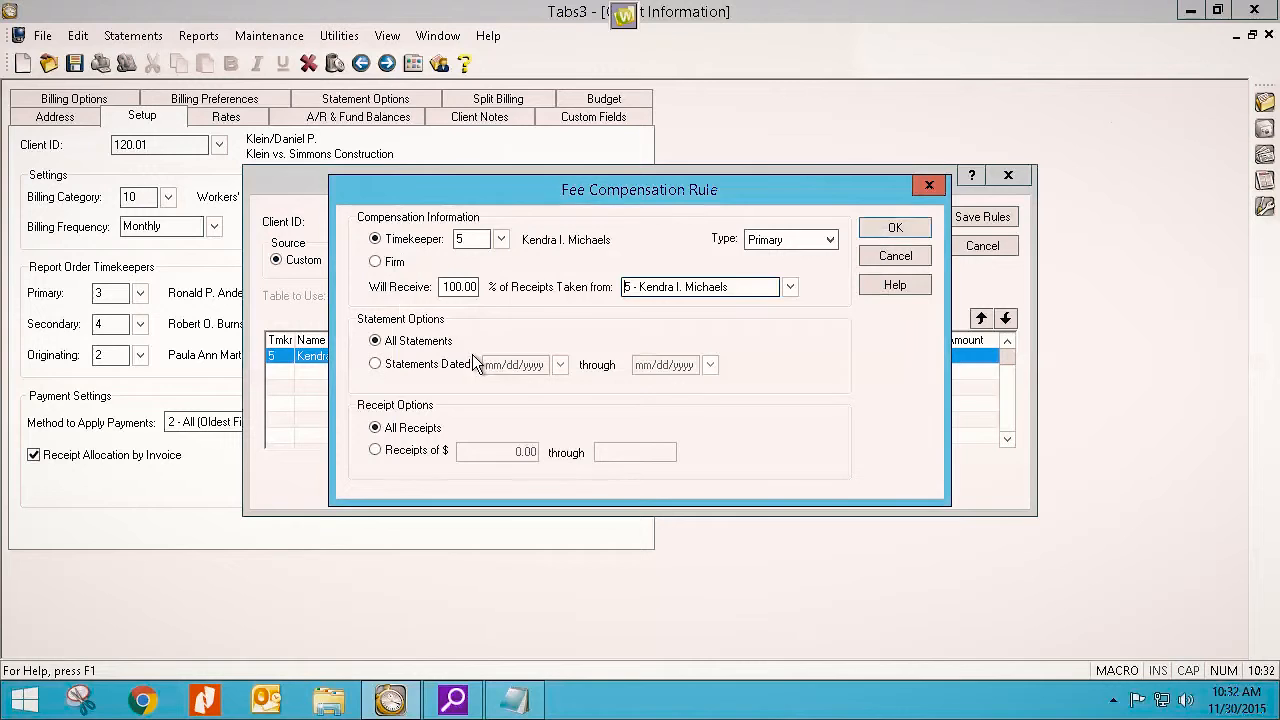
pyautogui.click(830, 241)
pyautogui.click(772, 285)
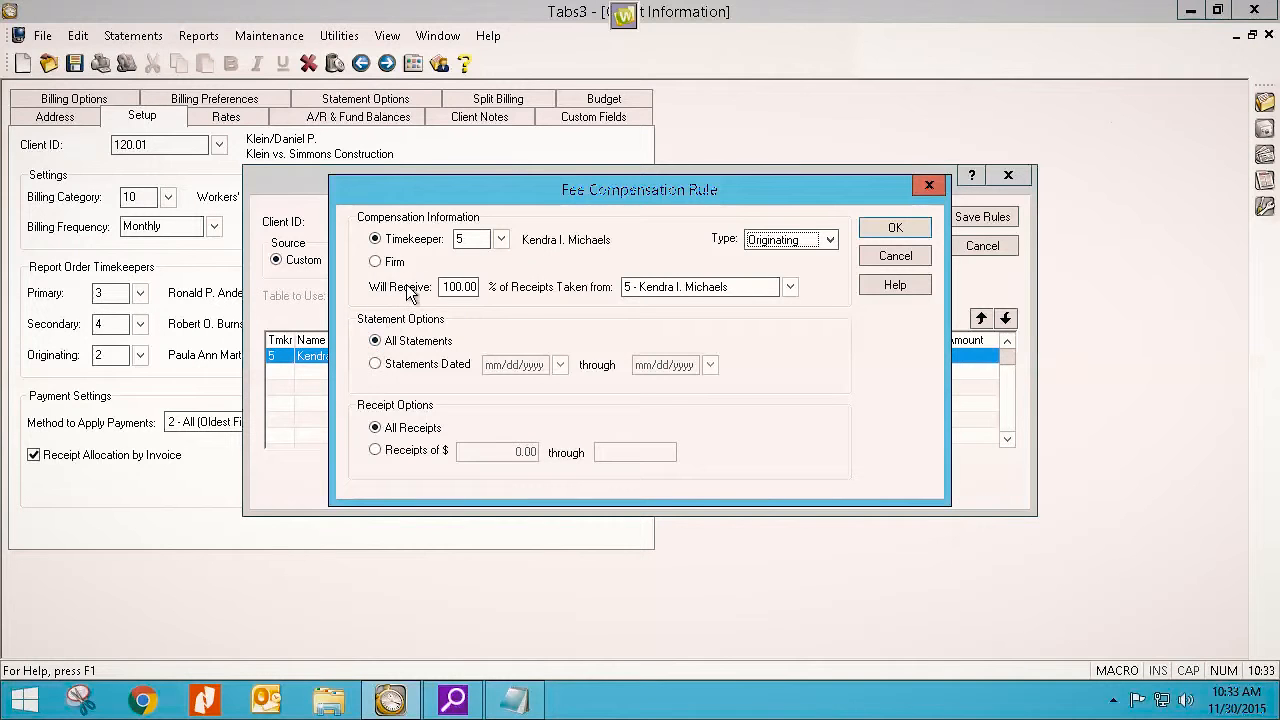
pyautogui.click(871, 230)
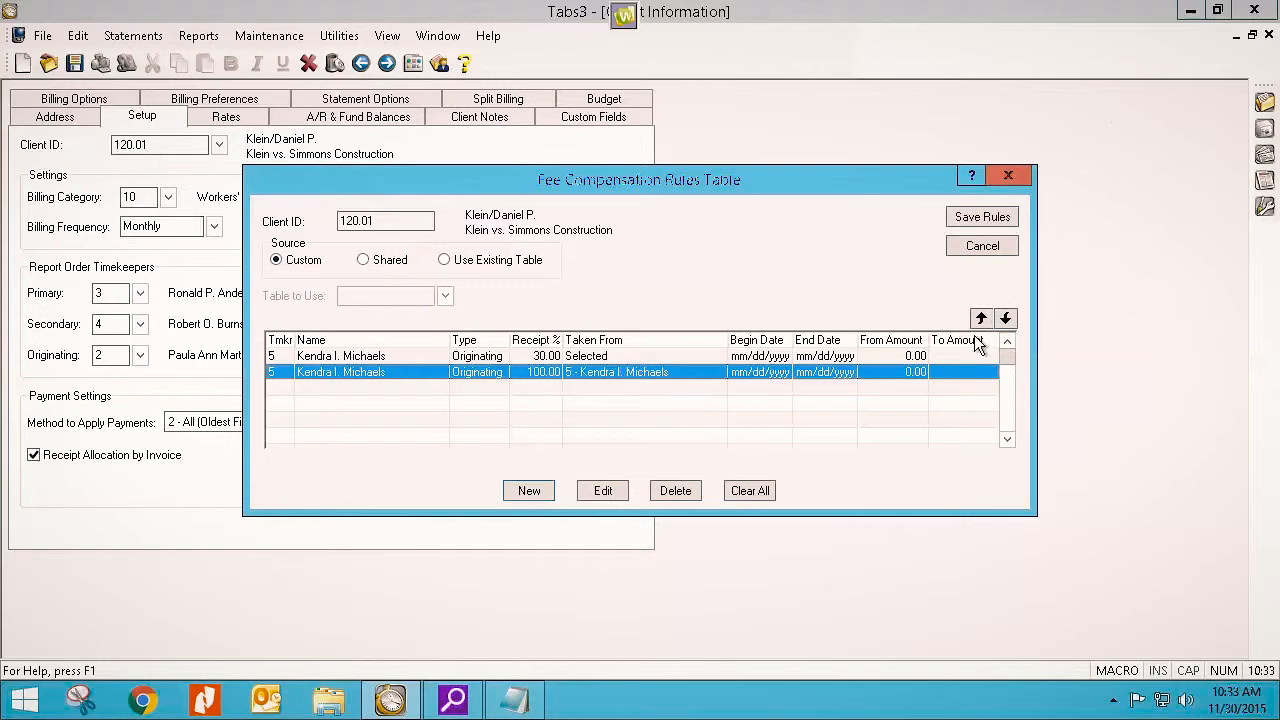
# Add a Firm compensation rule receiving 10% of receipts taken from all timekeepers
pyautogui.click(522, 486)
pyautogui.click(375, 261)
pyautogui.write('10')
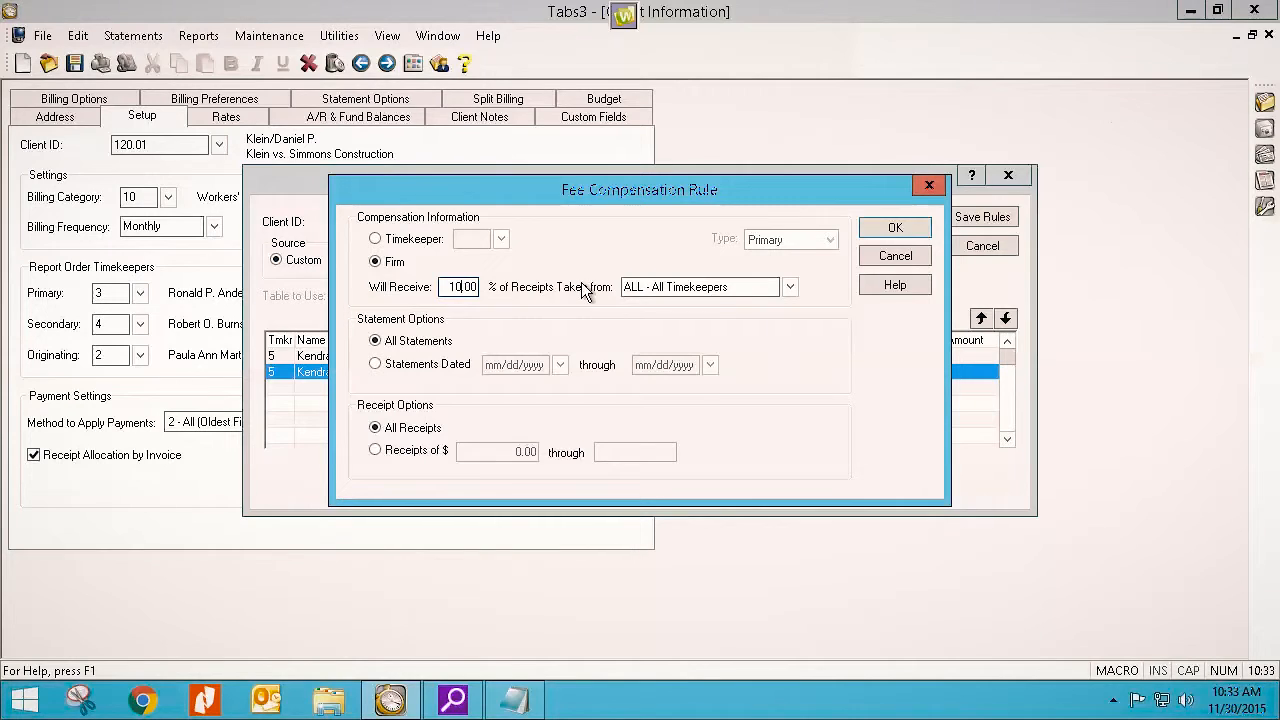
pyautogui.press('Tab')
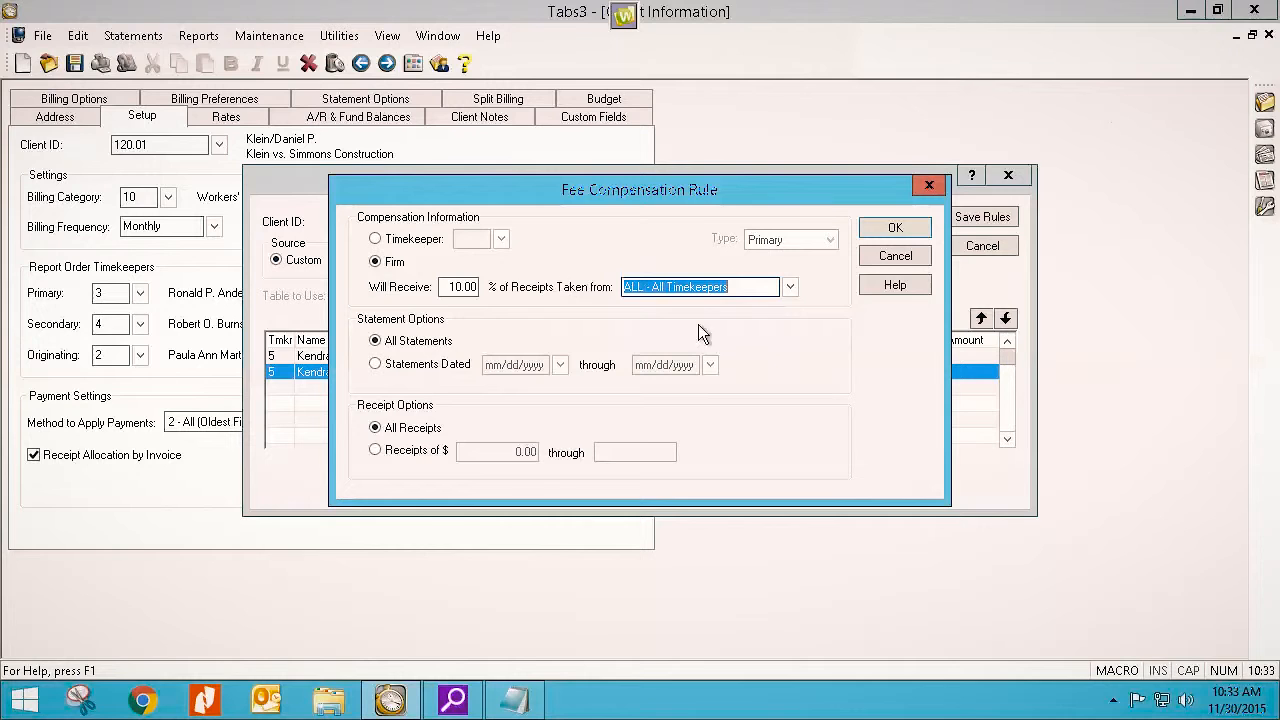
pyautogui.click(886, 227)
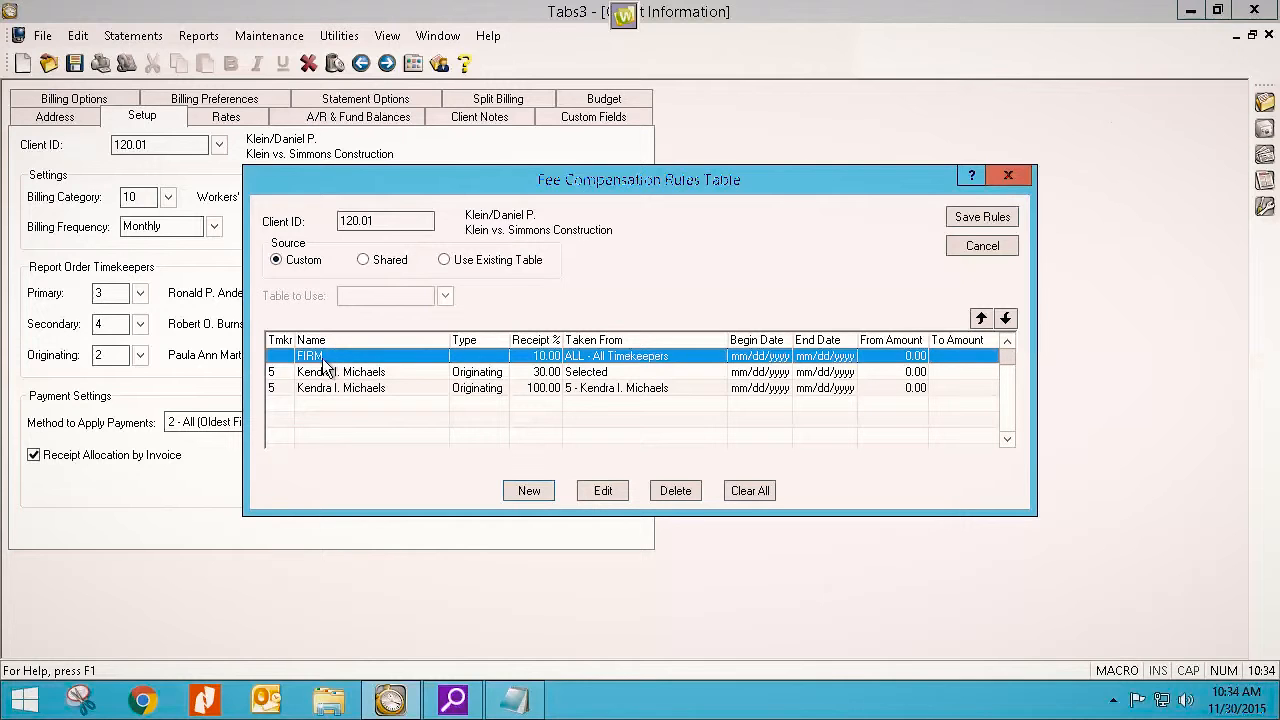
# Open the Firm rule for editing, cancel without changes, and delete that rule from the table
pyautogui.click(611, 497)
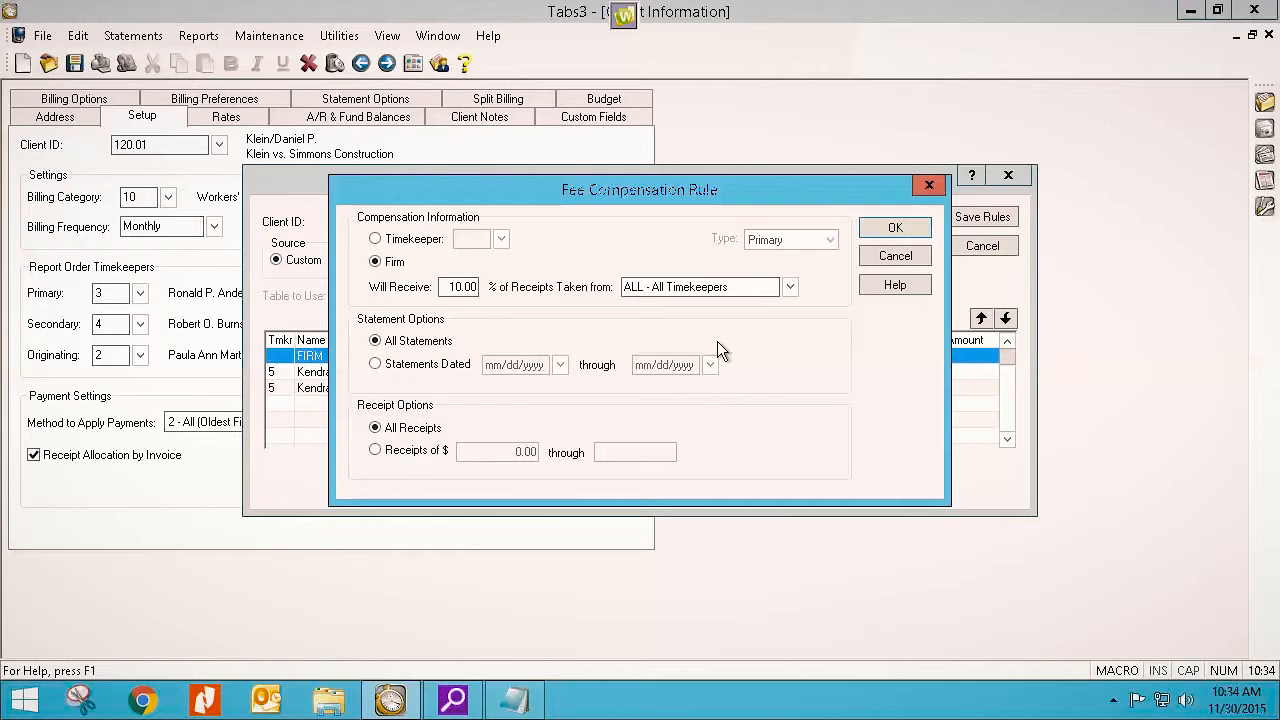
pyautogui.click(886, 258)
pyautogui.click(676, 492)
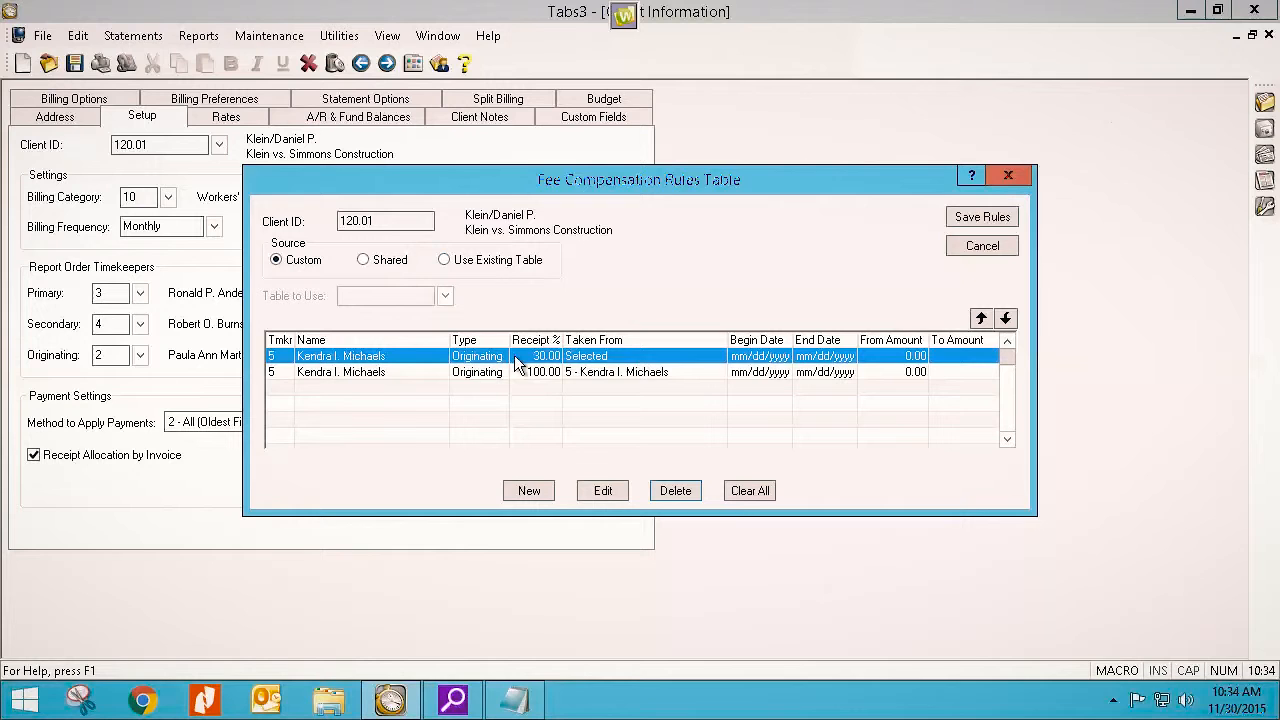
# Save the fee compensation rules, acknowledge the notice, and save the client record
pyautogui.click(983, 219)
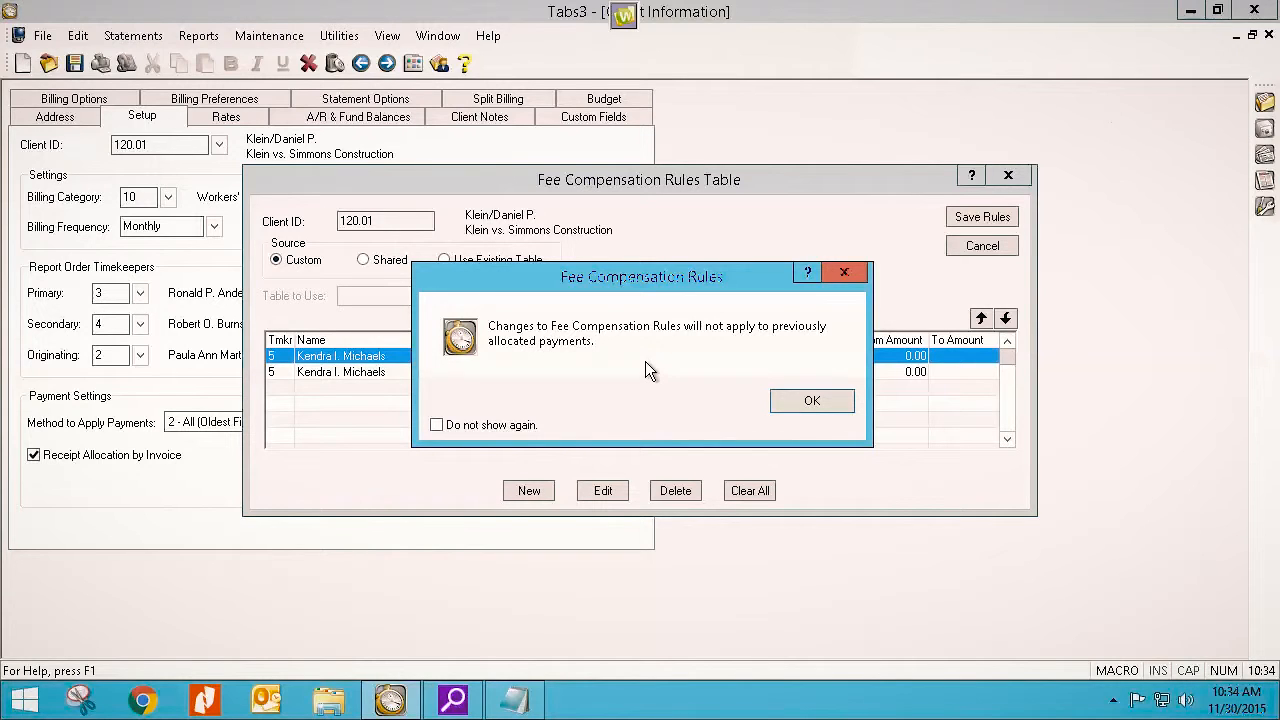
pyautogui.click(791, 405)
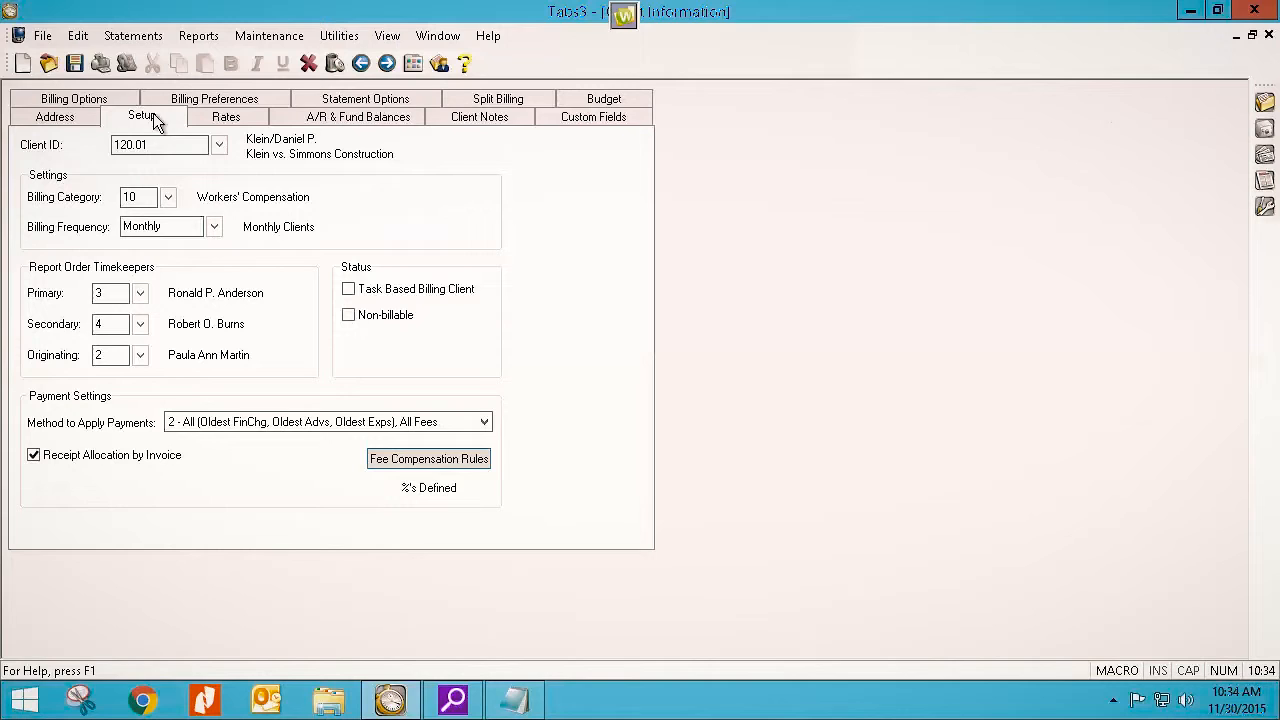
pyautogui.click(77, 66)
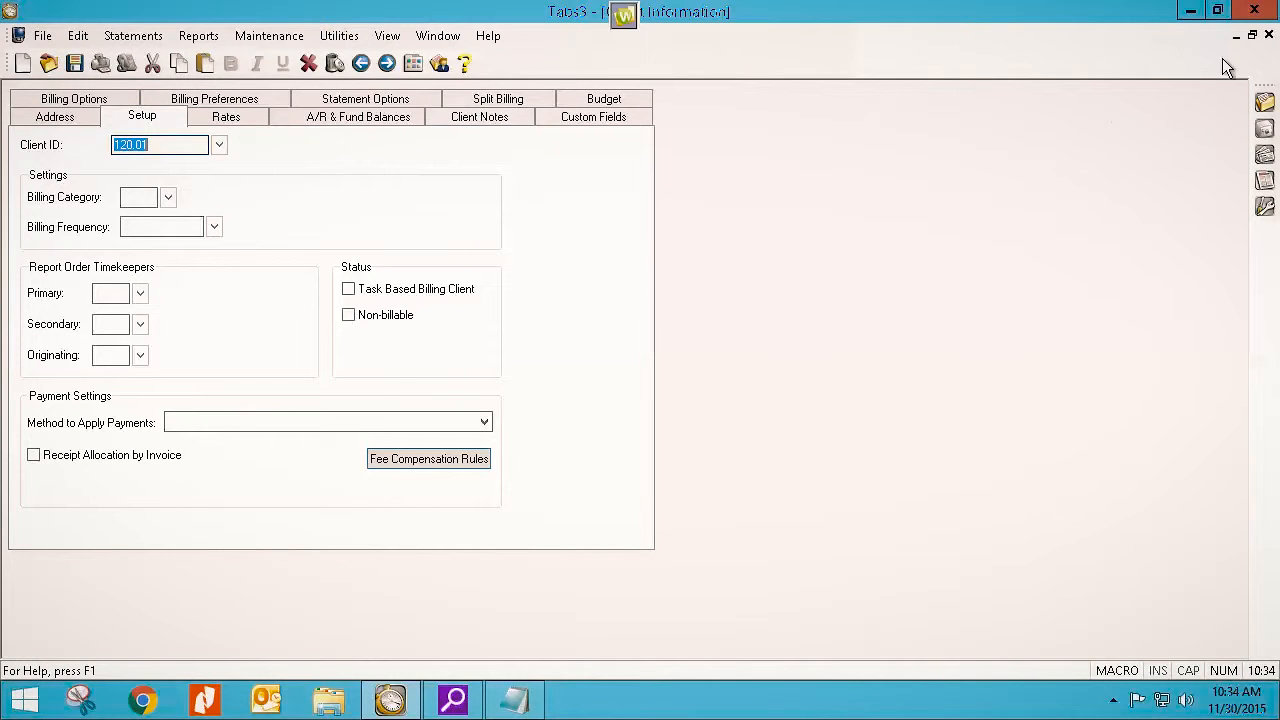
# Close the client information and open the Client Manager for the same client
pyautogui.click(1268, 35)
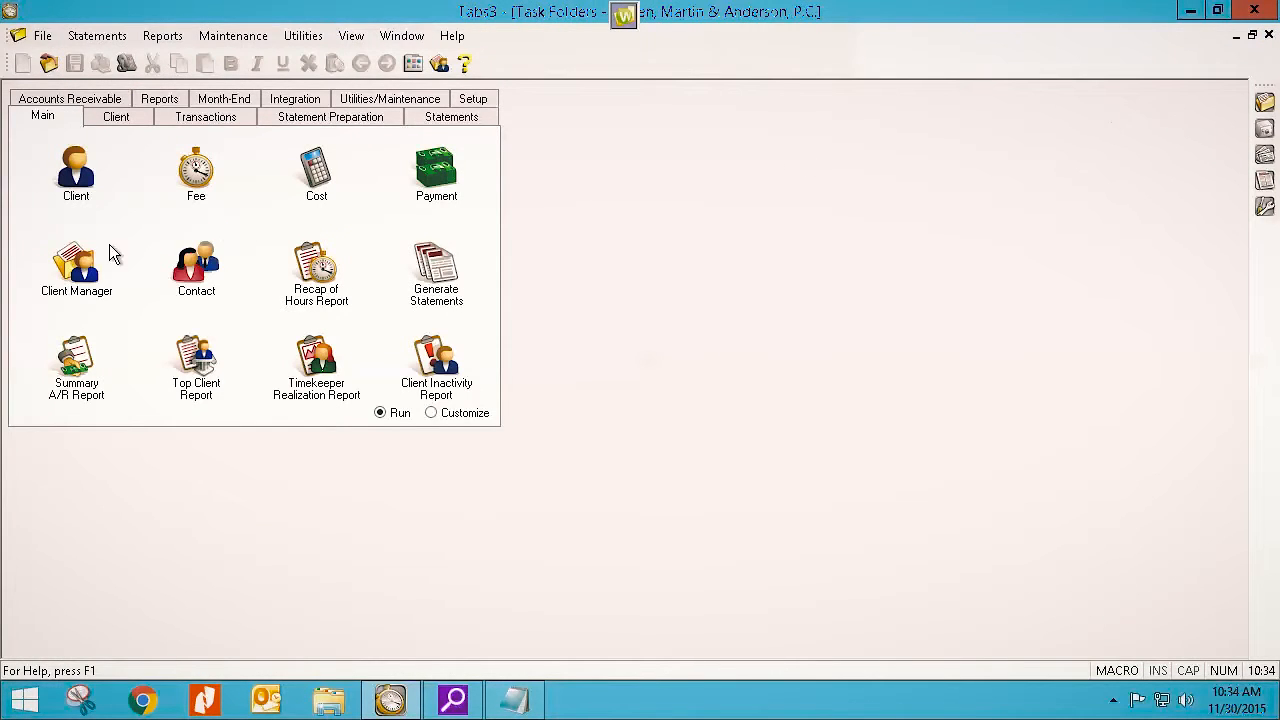
pyautogui.click(86, 268)
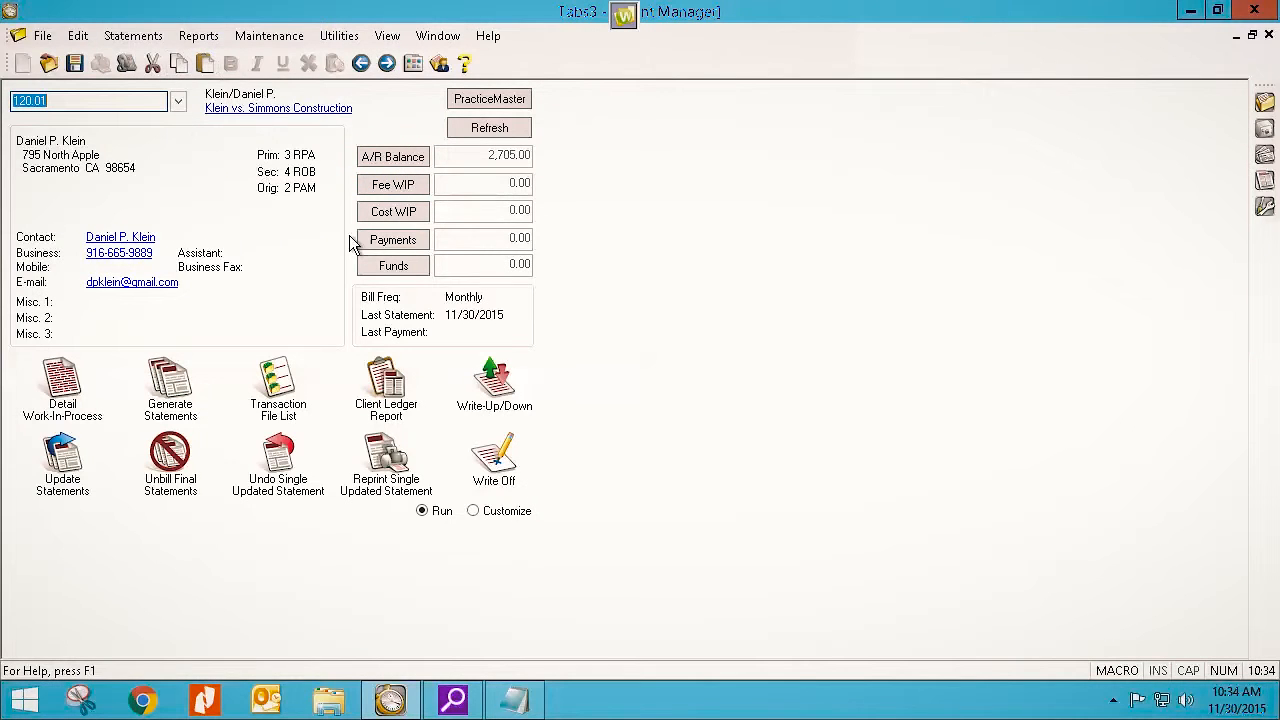
# Start a new payment for the client and enter the total balance due, 2,705.00, as the amount
pyautogui.click(393, 240)
pyautogui.click(619, 444)
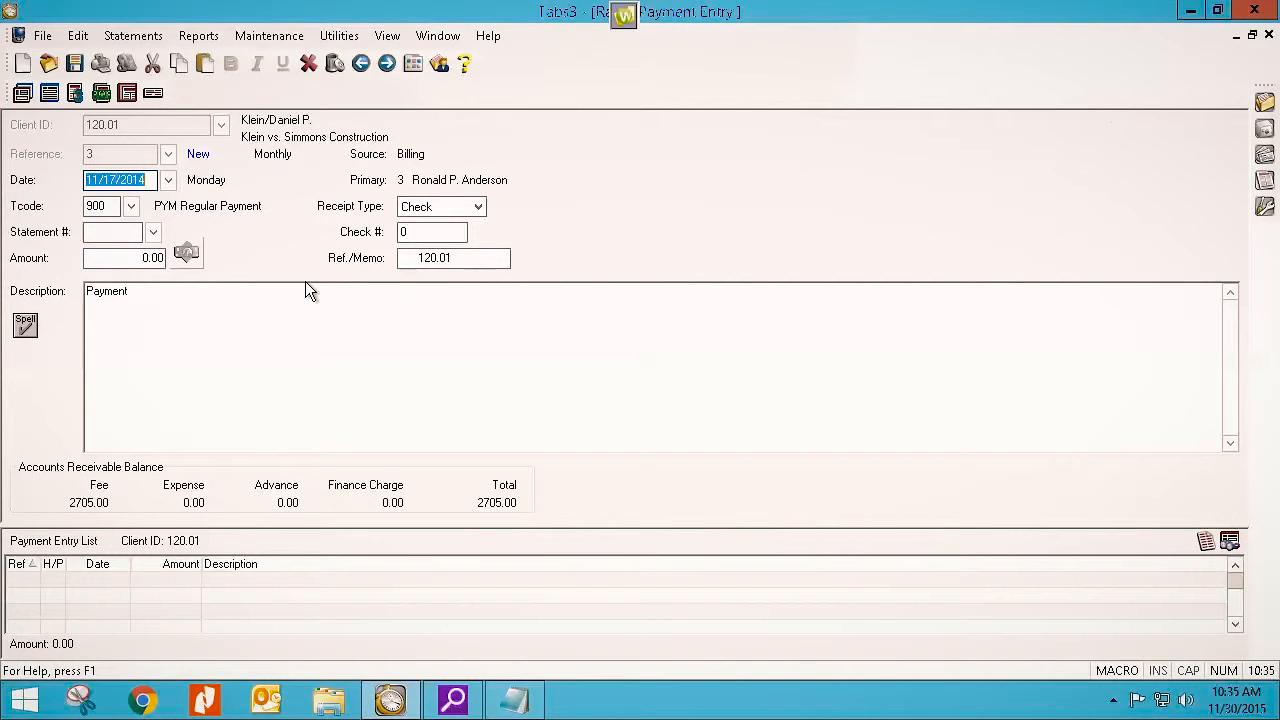
pyautogui.press('Tab')
pyautogui.press('Tab')
pyautogui.press('Tab')
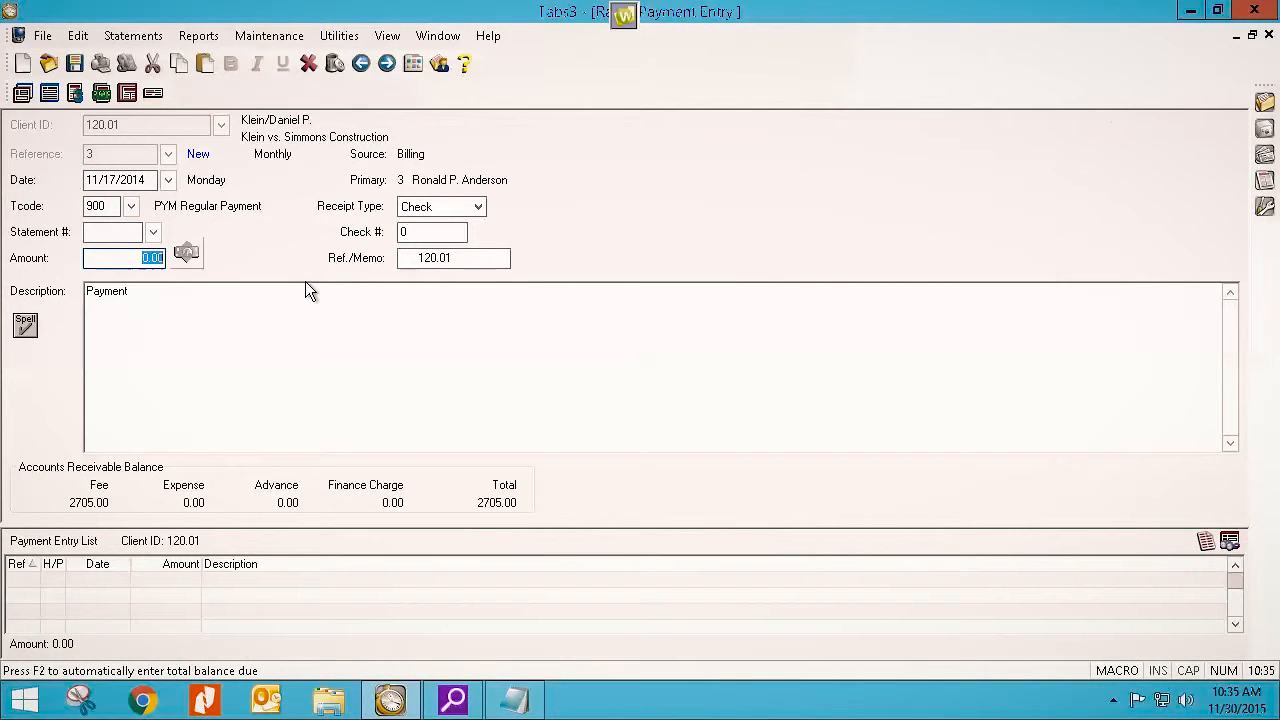
pyautogui.press('F2')
pyautogui.press('Tab')
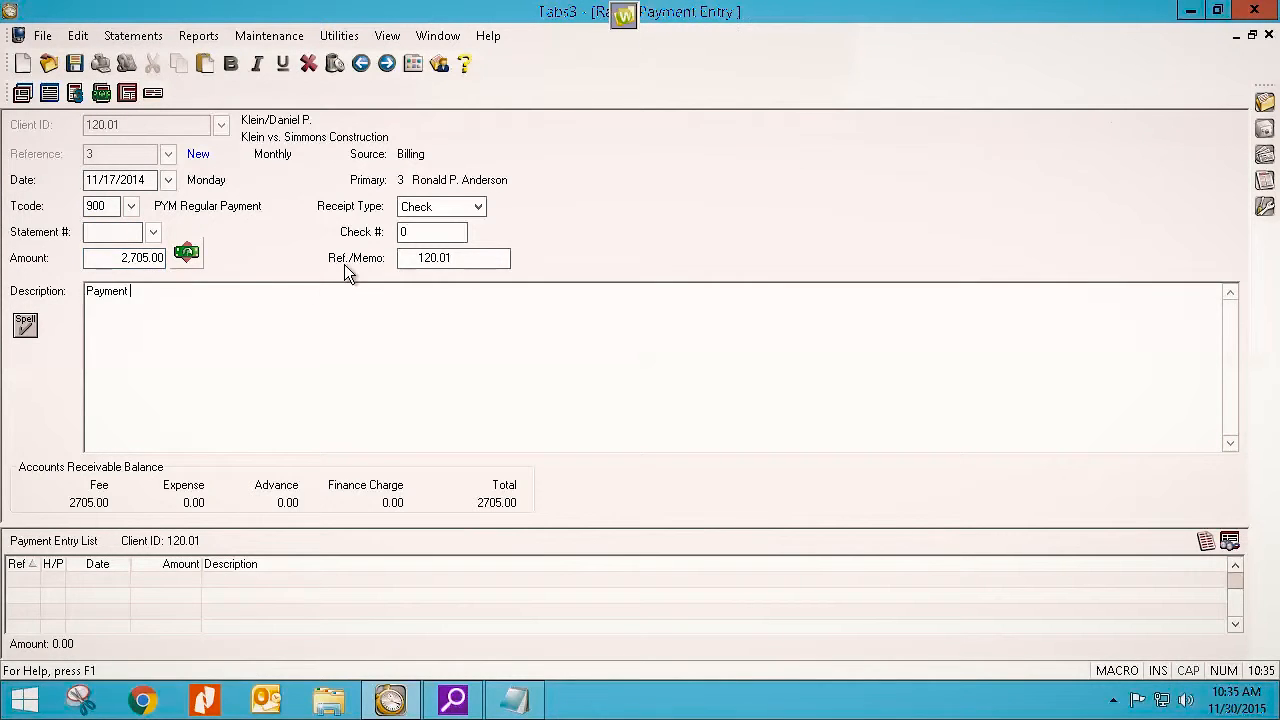
# Set the payment's receipt type to Cash and save the payment
pyautogui.click(478, 206)
pyautogui.click(428, 220)
pyautogui.click(78, 36)
pyautogui.click(487, 87)
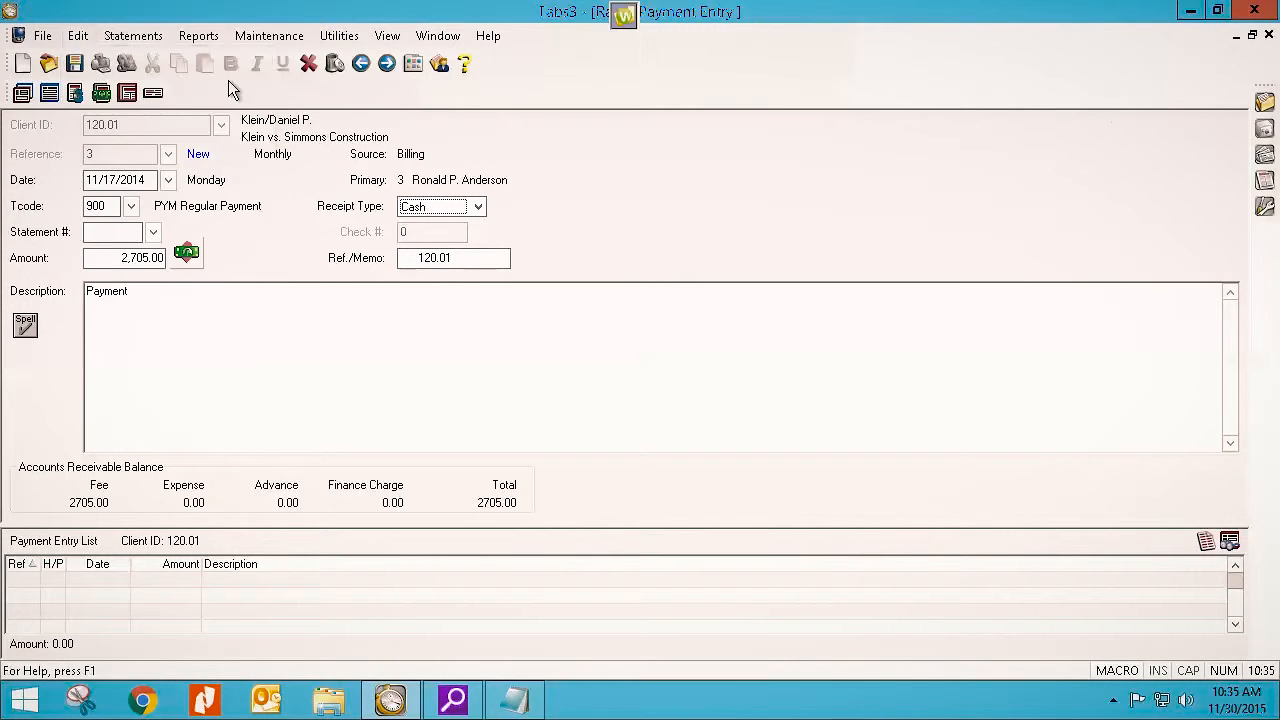
pyautogui.click(74, 63)
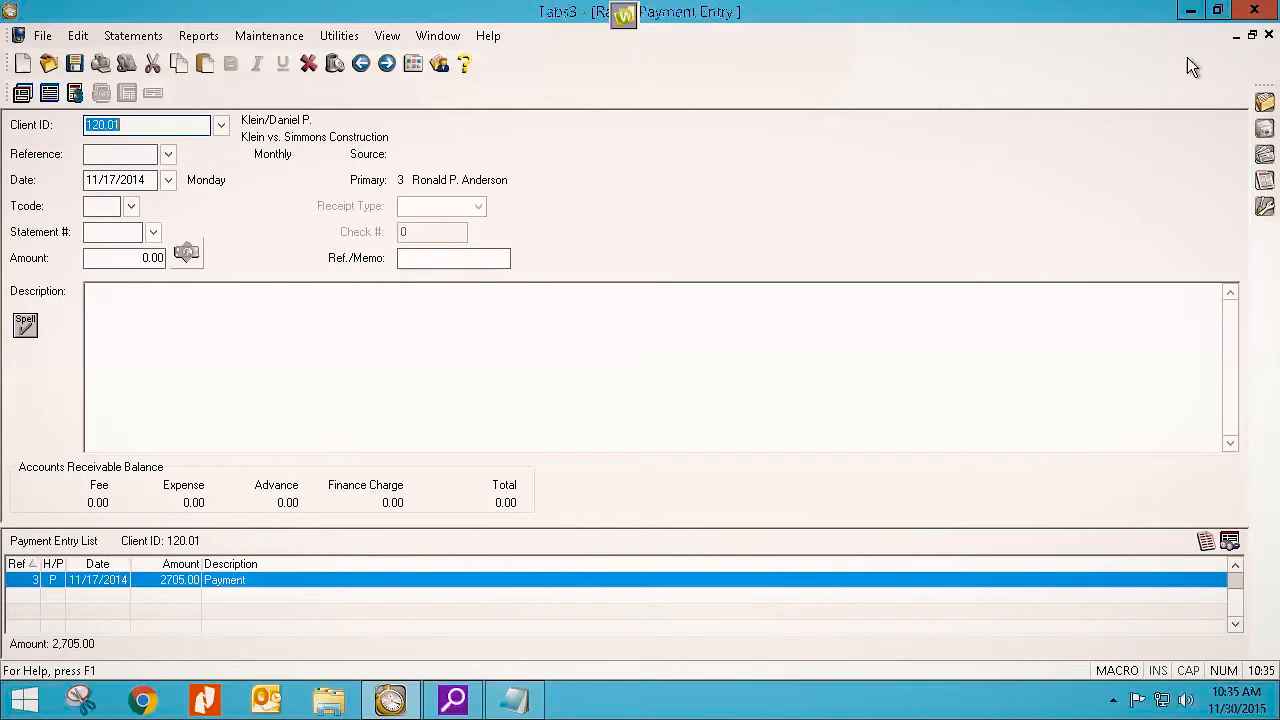
# Leave payment entry and check the client's A/R balance before closing the Client Manager
pyautogui.click(1269, 36)
pyautogui.click(523, 153)
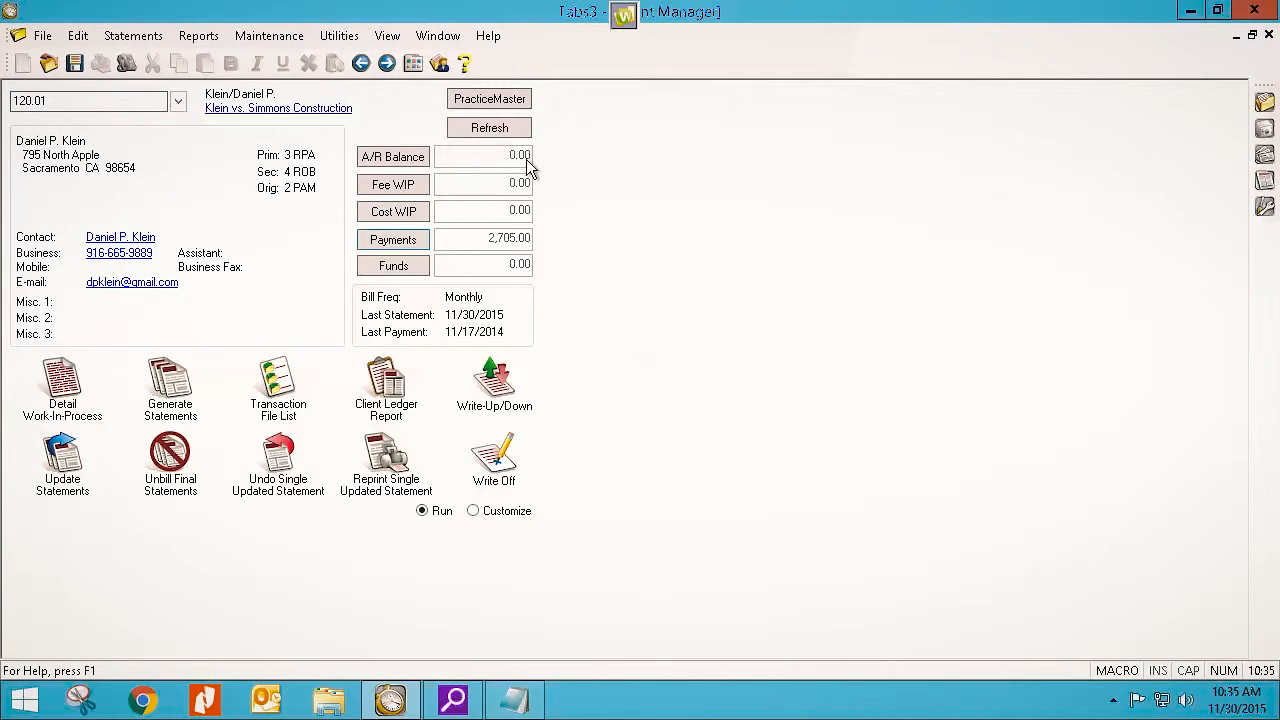
pyautogui.click(1269, 36)
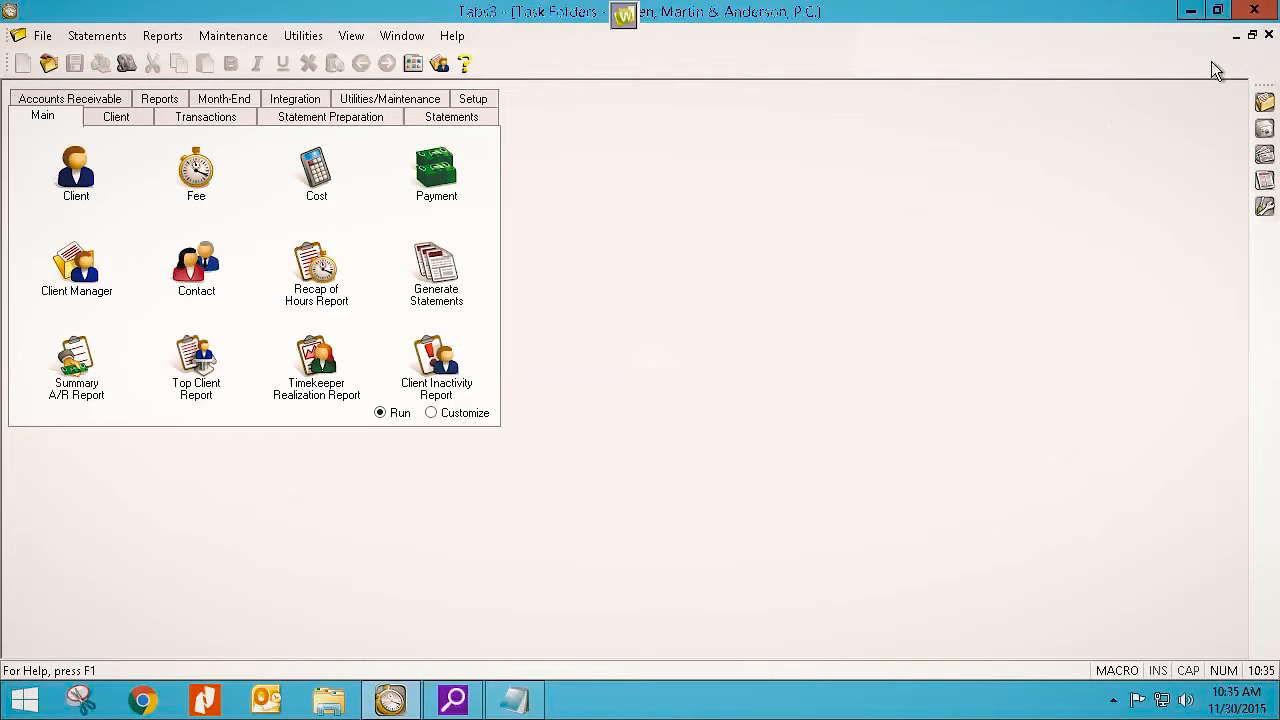
# Open the Allocated Payments Report from the management reports and restrict it to the same client's ID
pyautogui.click(160, 99)
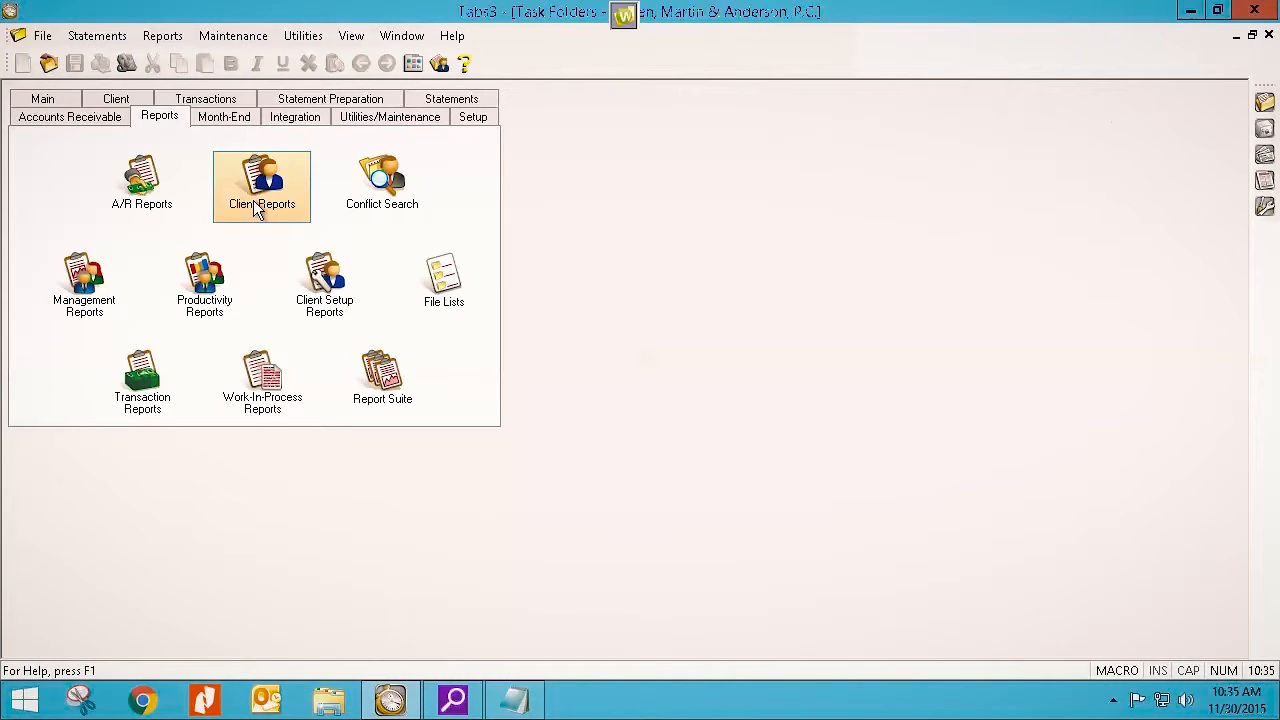
pyautogui.click(86, 280)
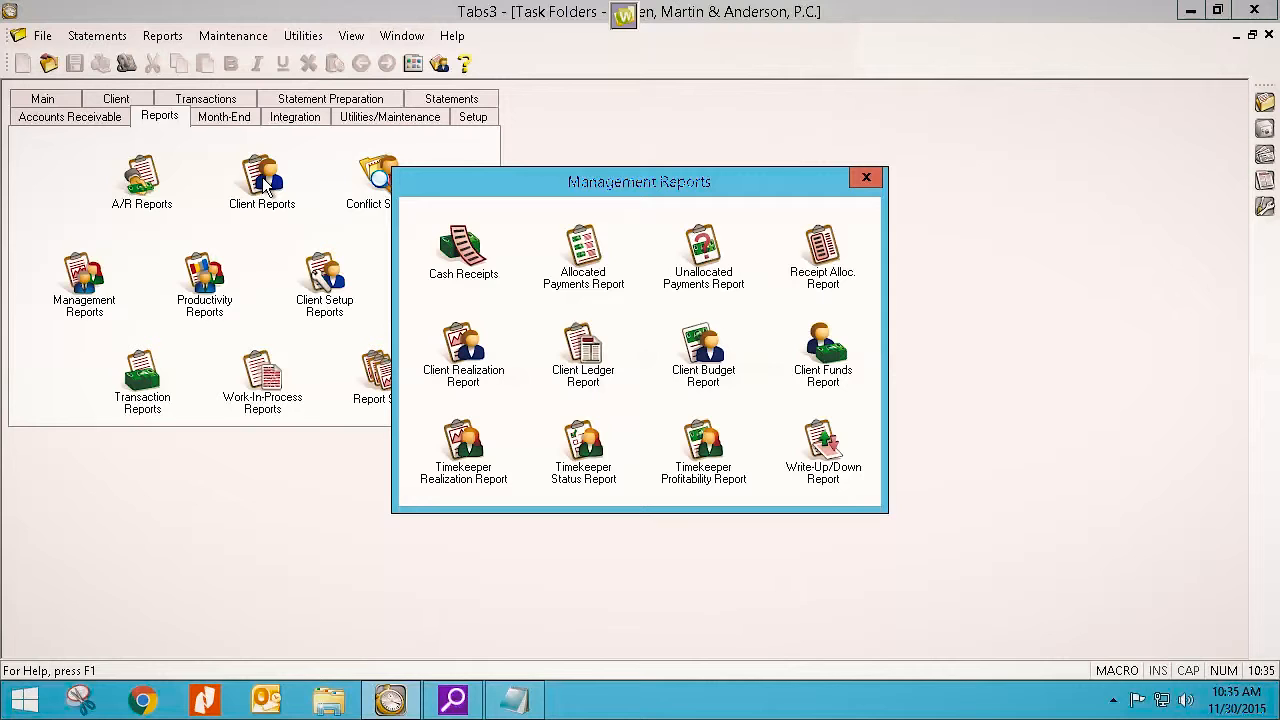
pyautogui.click(577, 260)
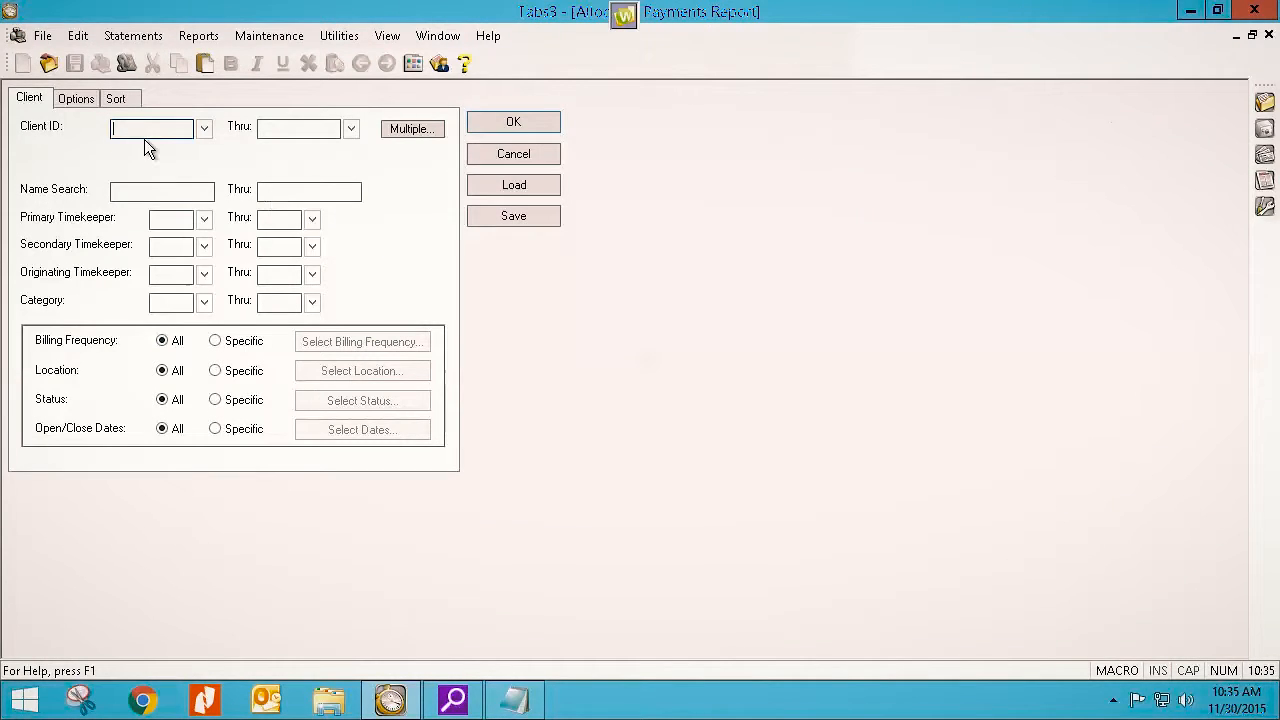
pyautogui.write('120.01')
pyautogui.press('Tab')
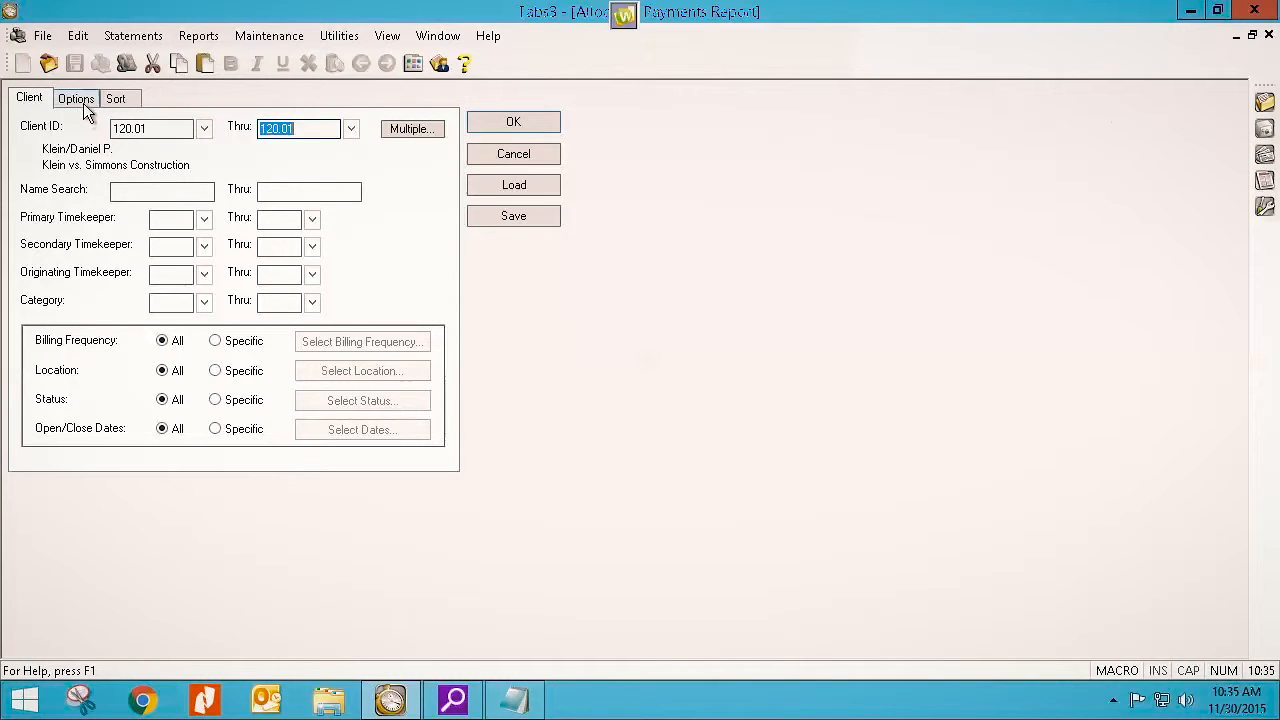
# Set the report's payment allocation dates to begin 11/01/2014 and end 11/30/2014
pyautogui.click(84, 102)
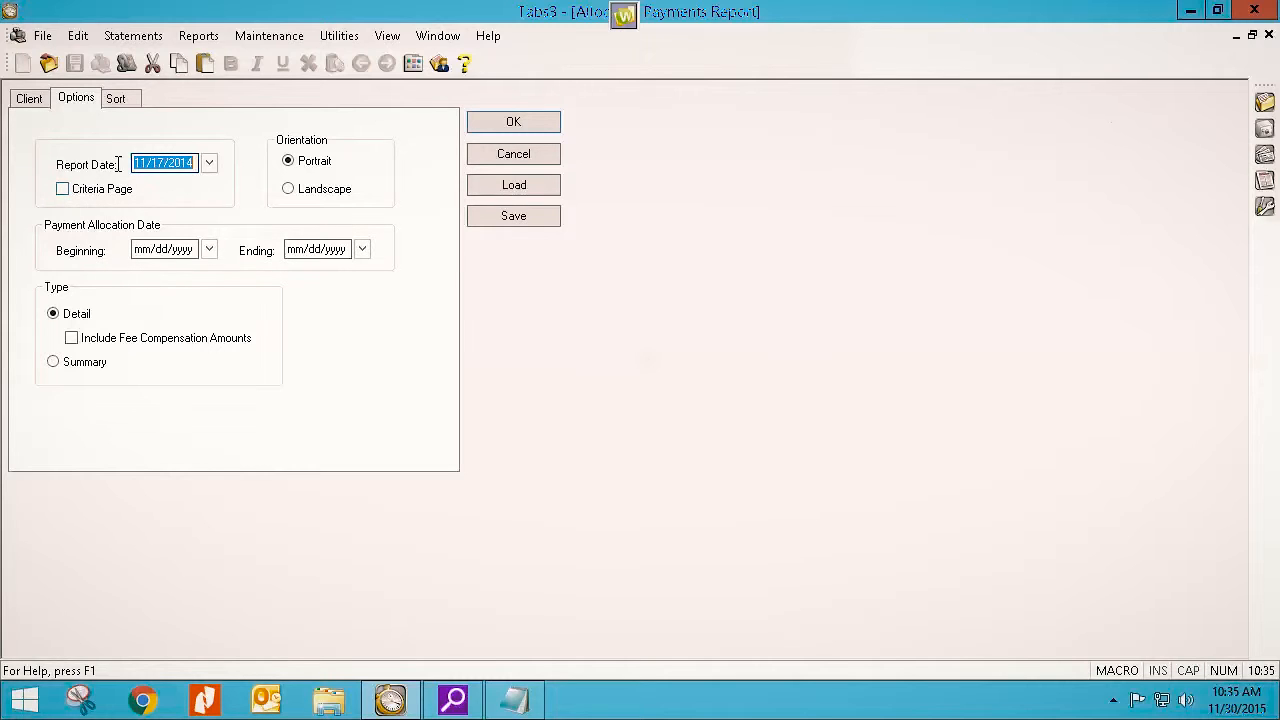
pyautogui.click(195, 250)
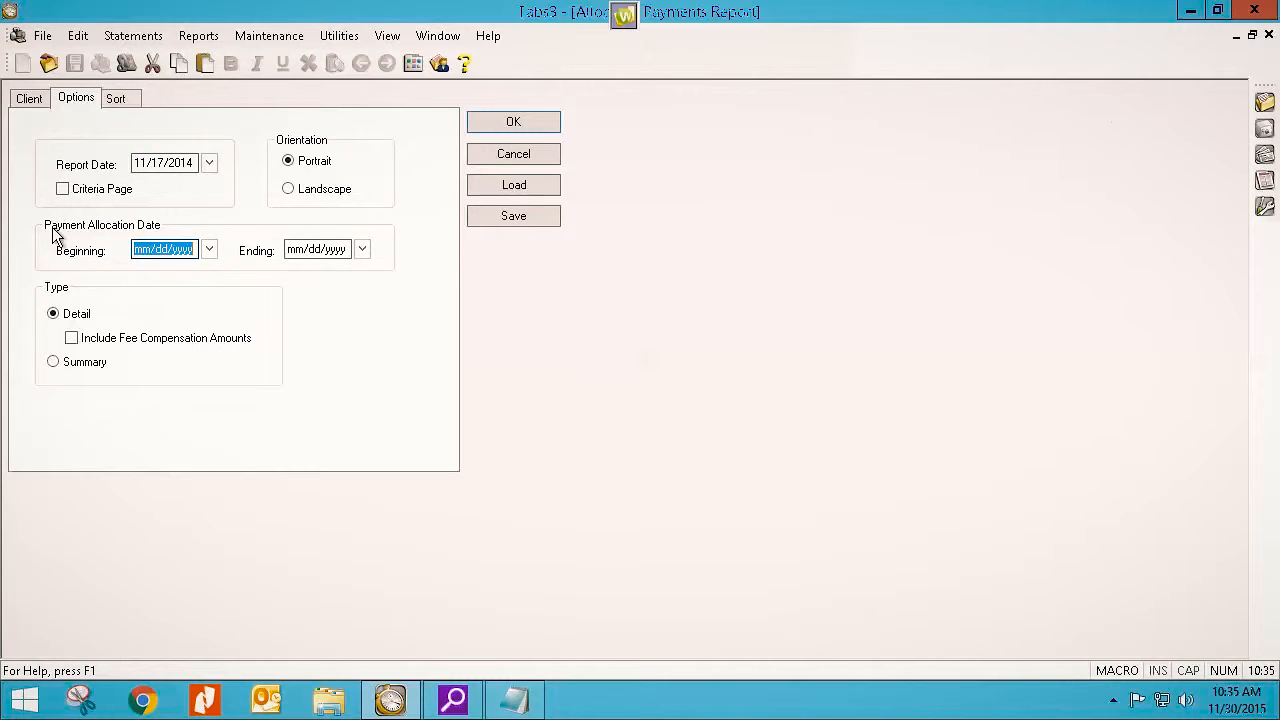
pyautogui.write('1')
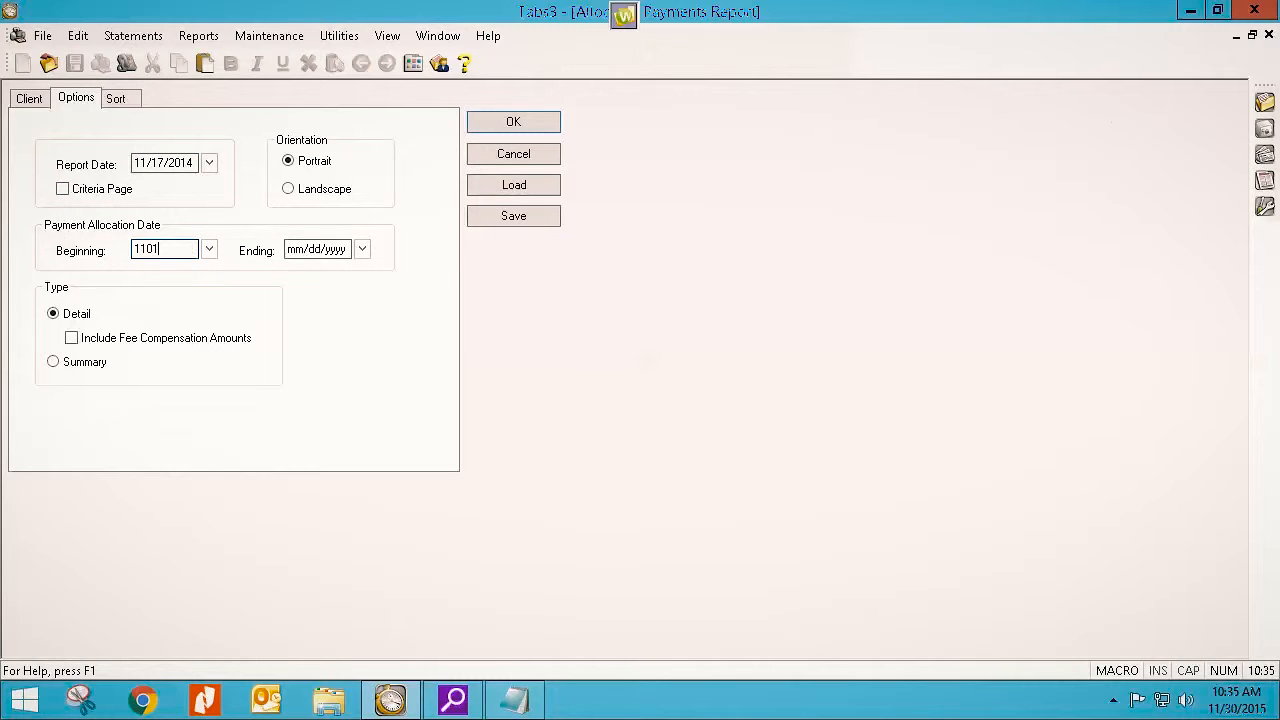
pyautogui.write('1/01/2014')
pyautogui.press('Tab')
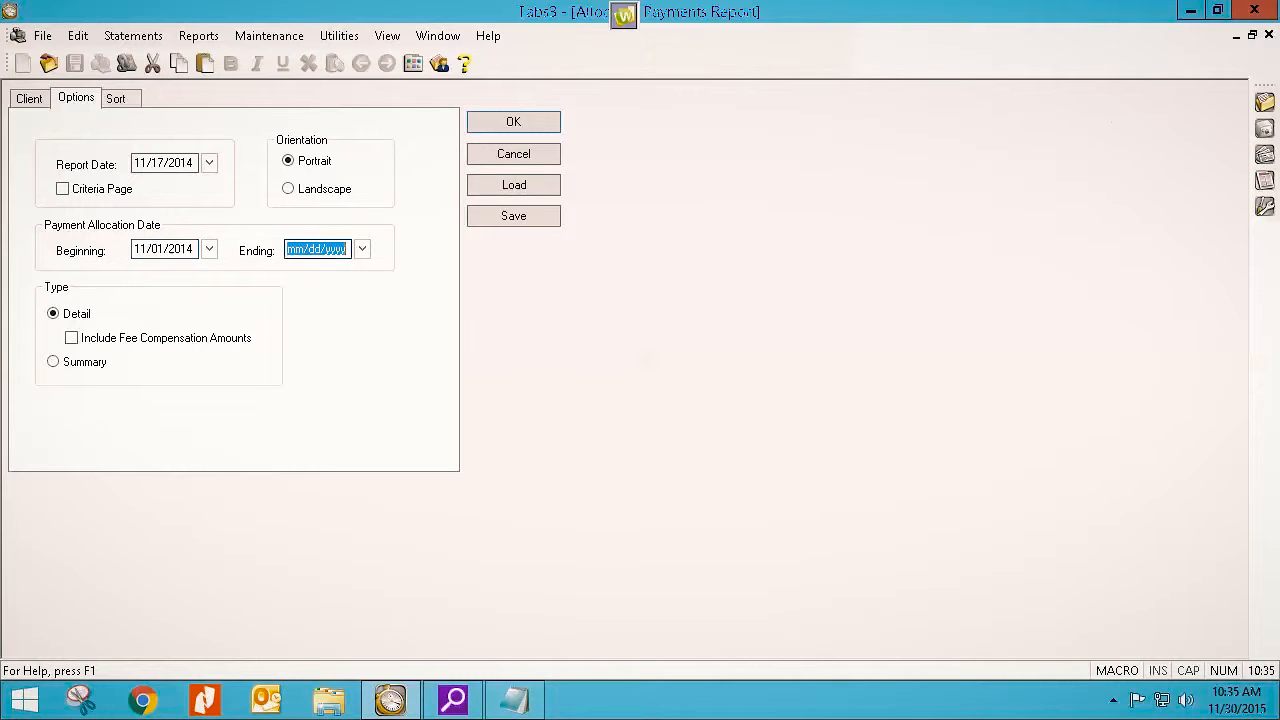
pyautogui.write('11302015')
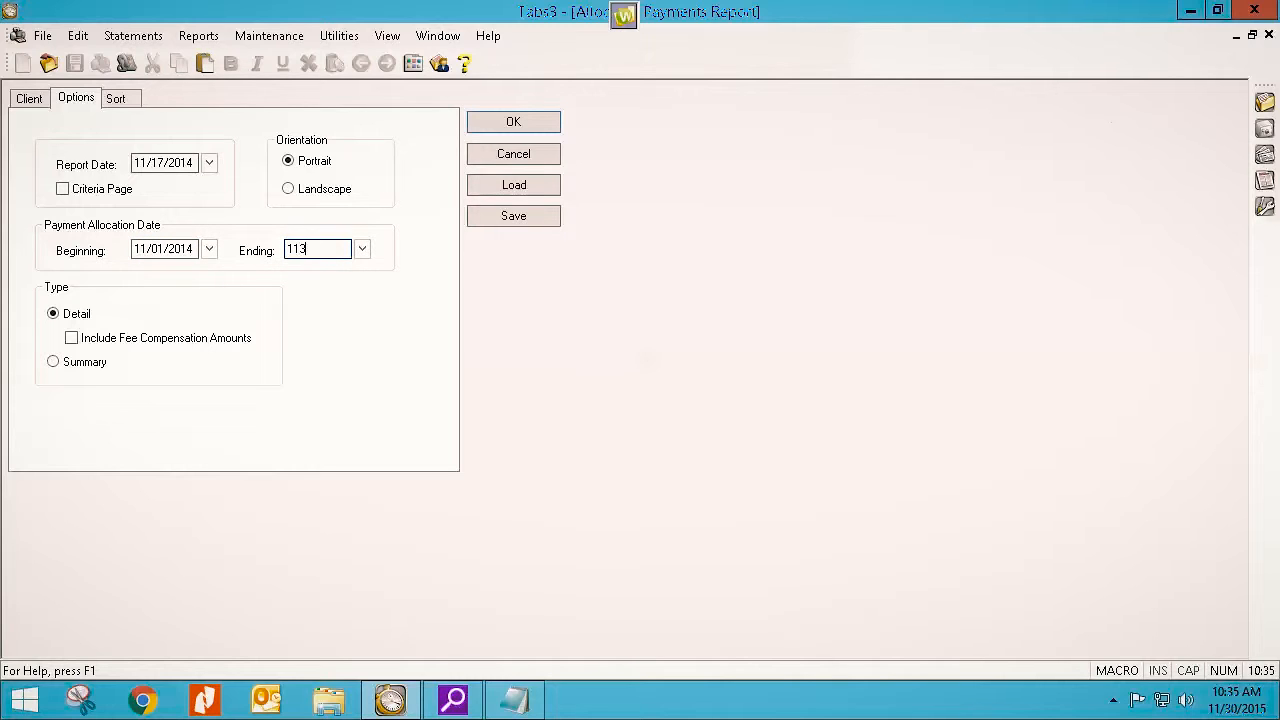
pyautogui.press('Tab')
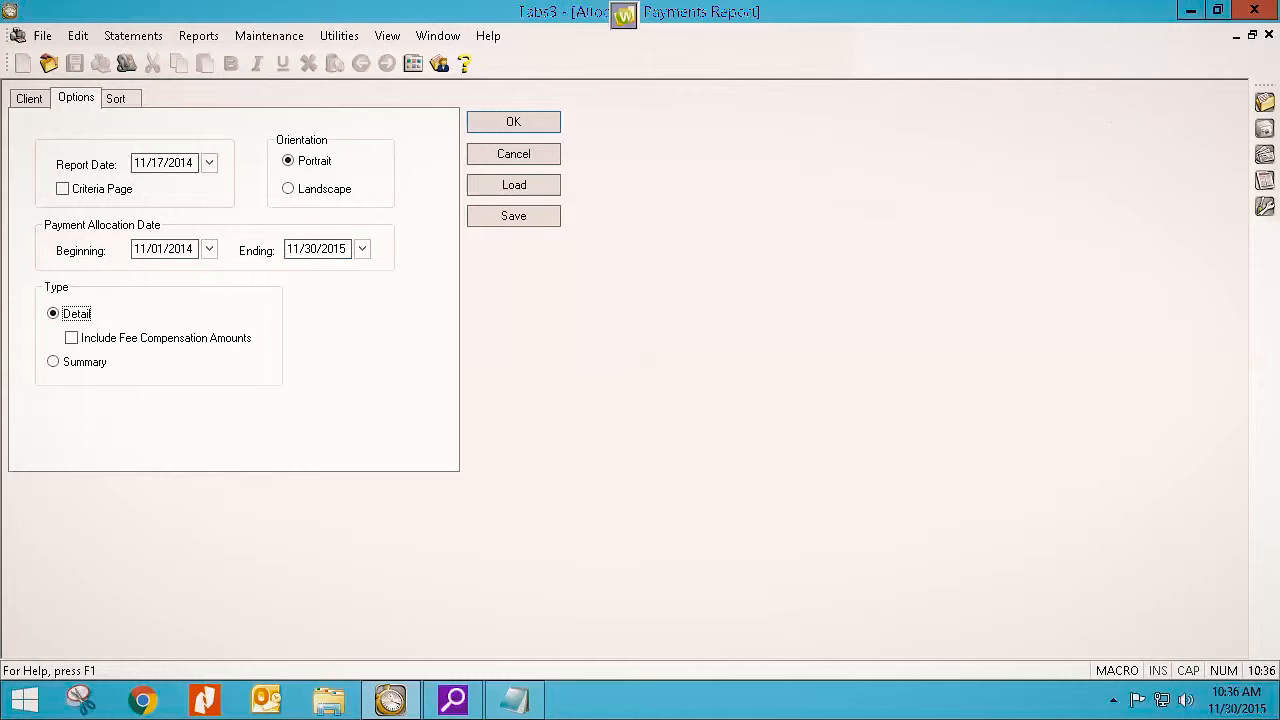
pyautogui.doubleClick(347, 250)
pyautogui.write('14')
pyautogui.press('Tab')
pyautogui.click(504, 121)
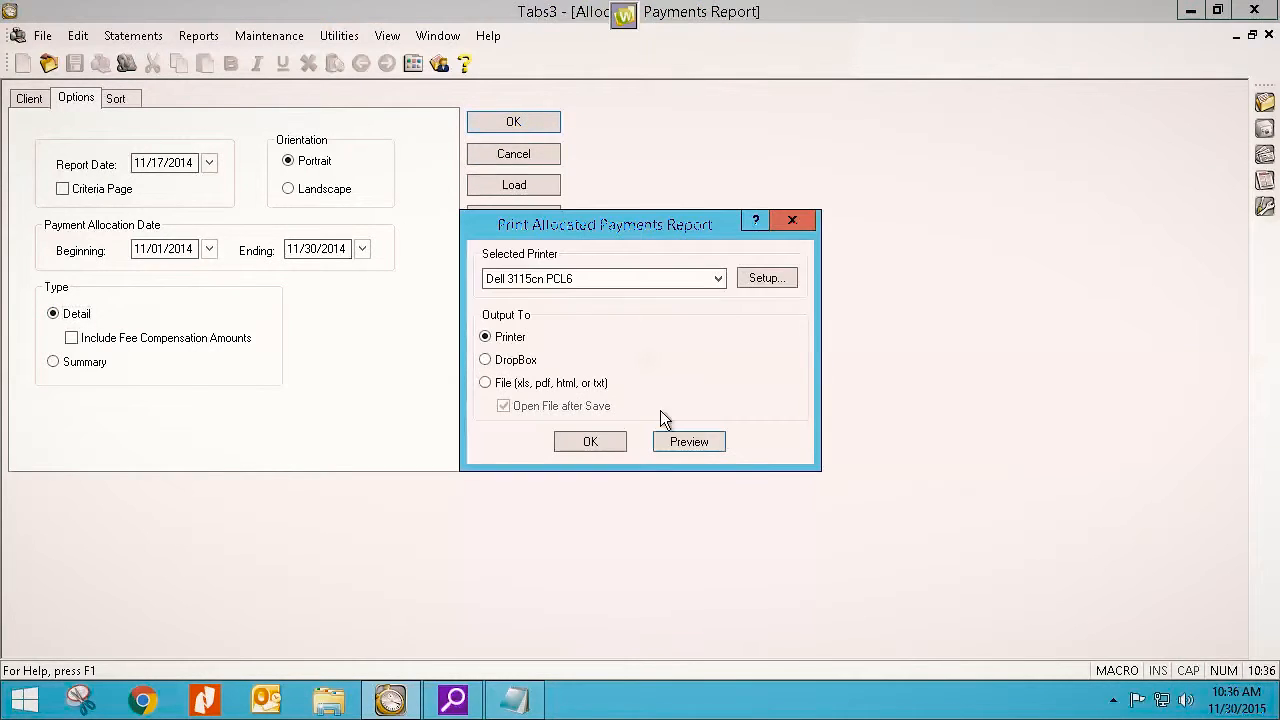
pyautogui.click(790, 228)
# Set the report order to None and turn off the subtotal by client
pyautogui.click(117, 101)
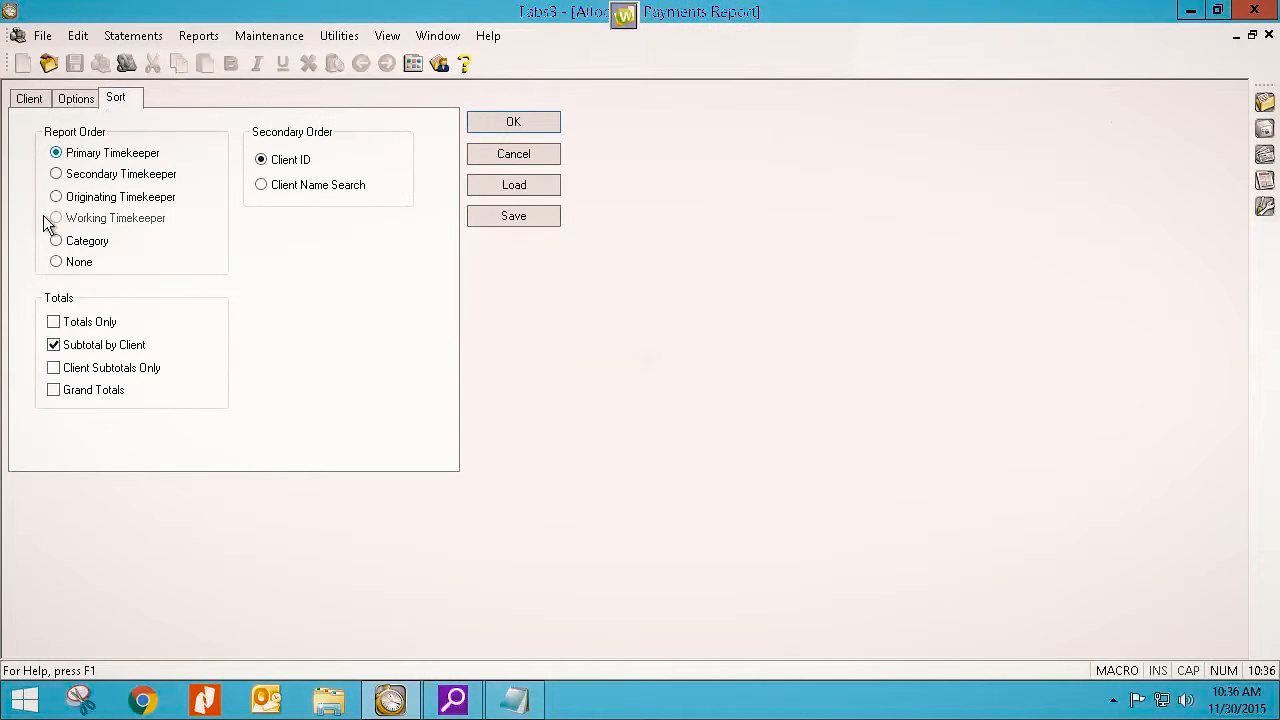
pyautogui.click(57, 263)
pyautogui.click(55, 347)
# Preview the Allocated Payments Report, examine the fee amounts allocated to each timekeeper, and close the preview
pyautogui.click(512, 122)
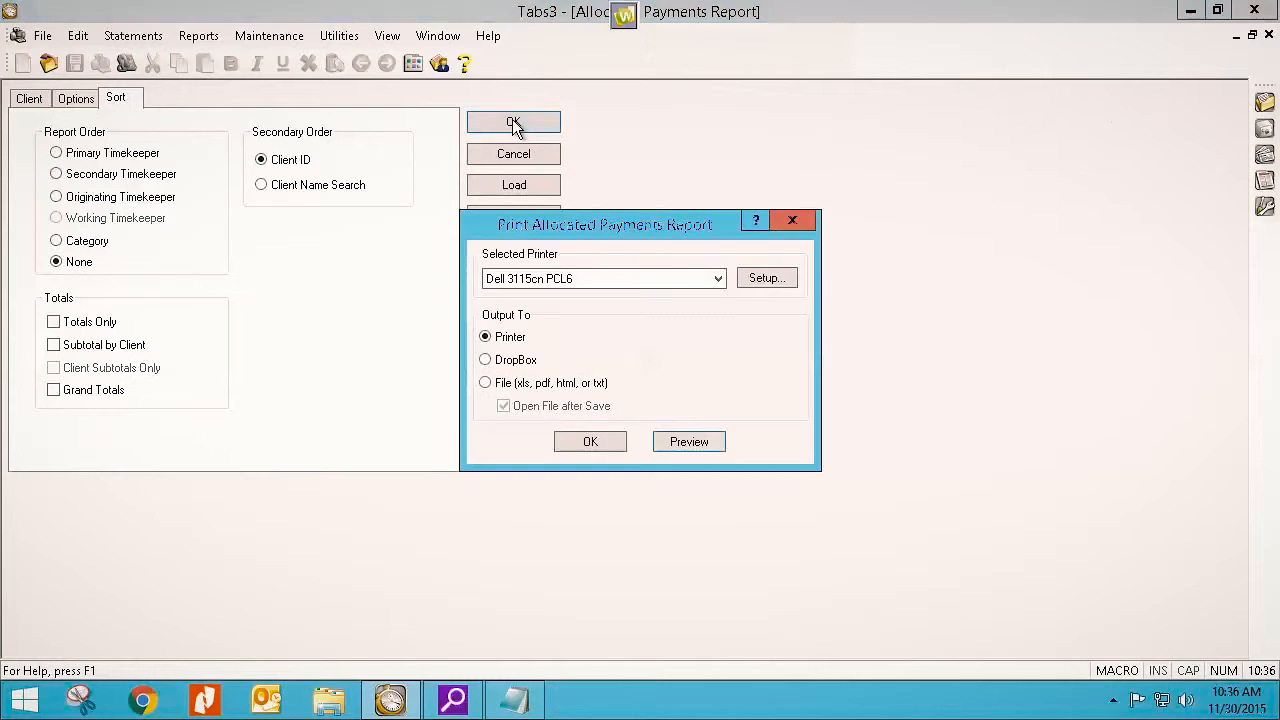
pyautogui.click(679, 440)
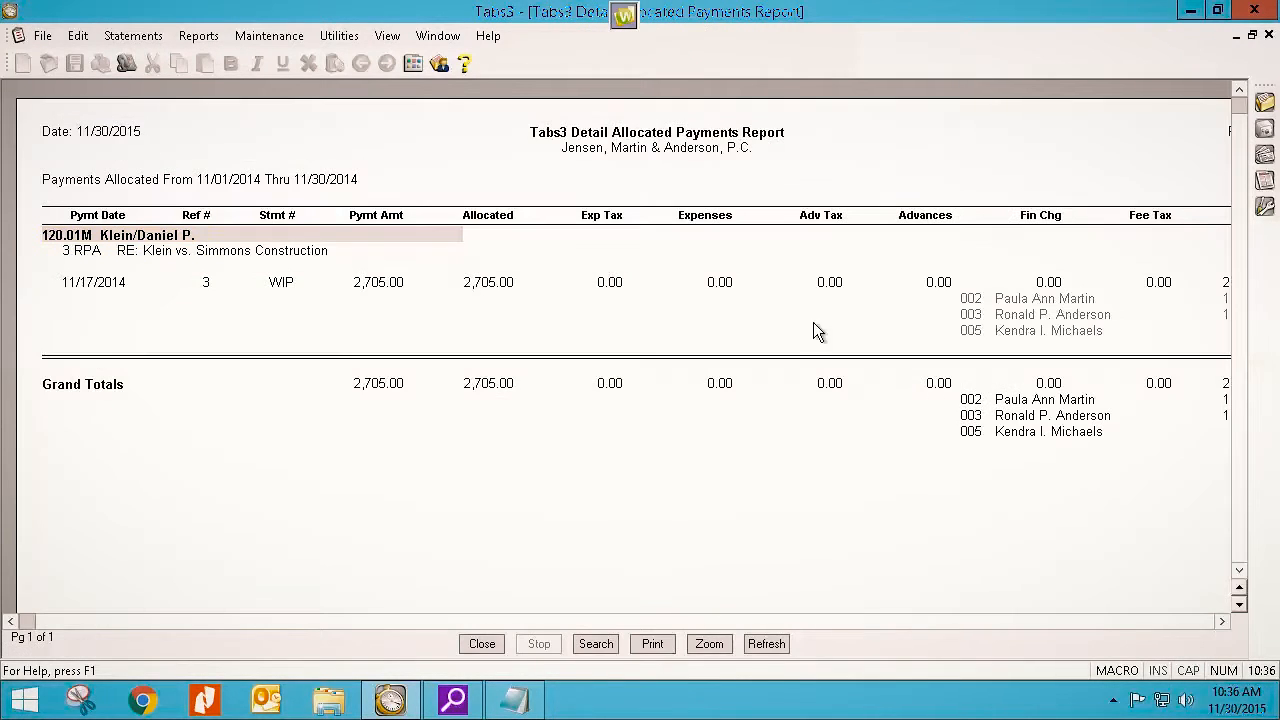
pyautogui.click(1180, 623)
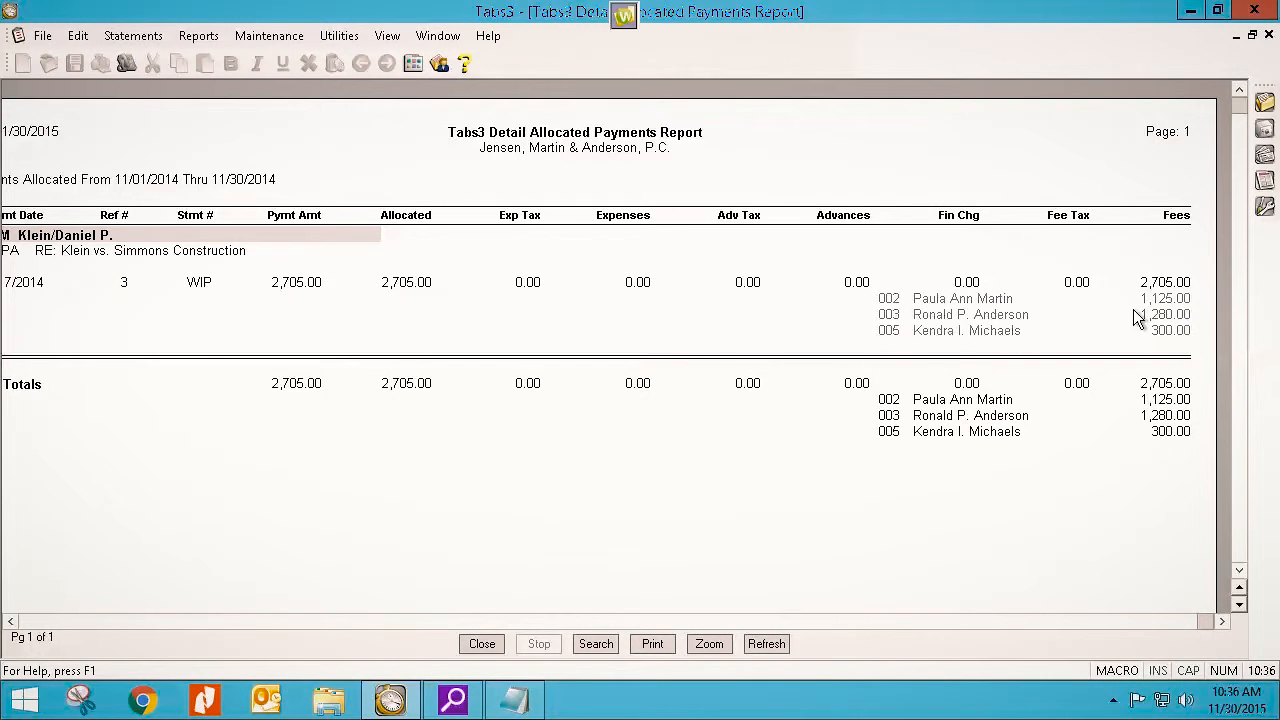
pyautogui.click(480, 644)
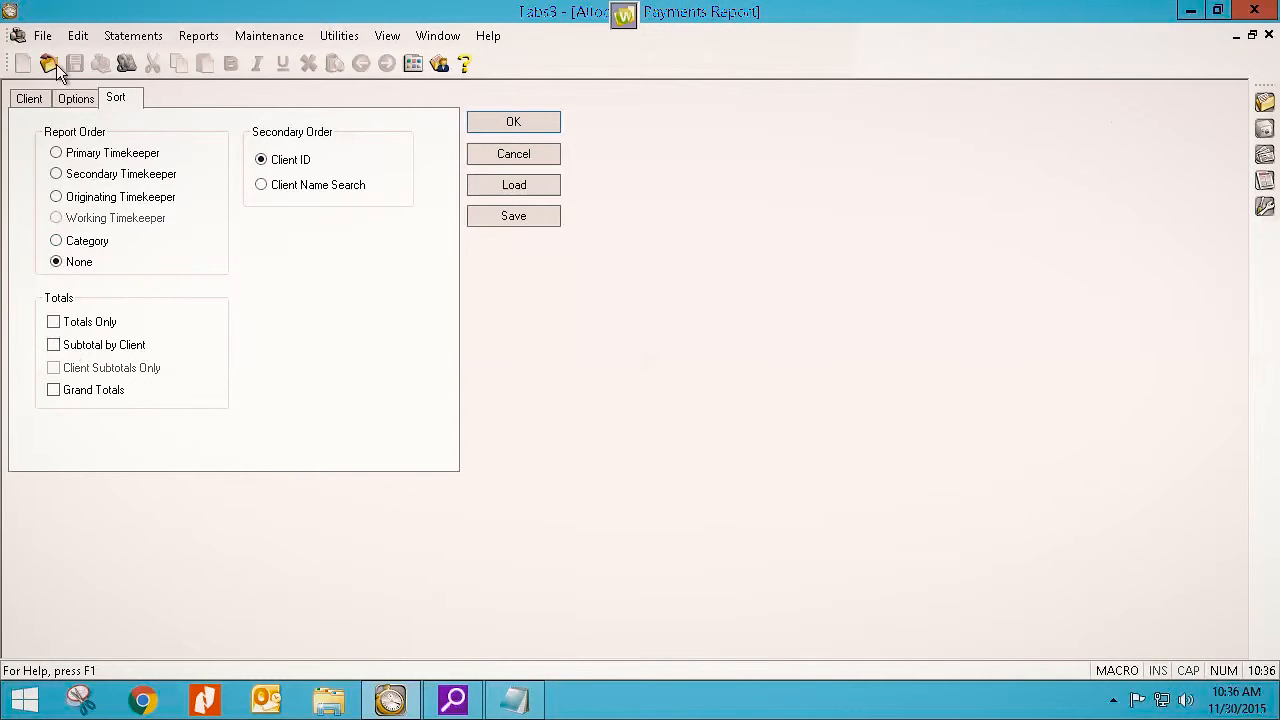
# Include fee compensation amounts in the detail report and preview the timekeepers' fee amounts
pyautogui.click(68, 102)
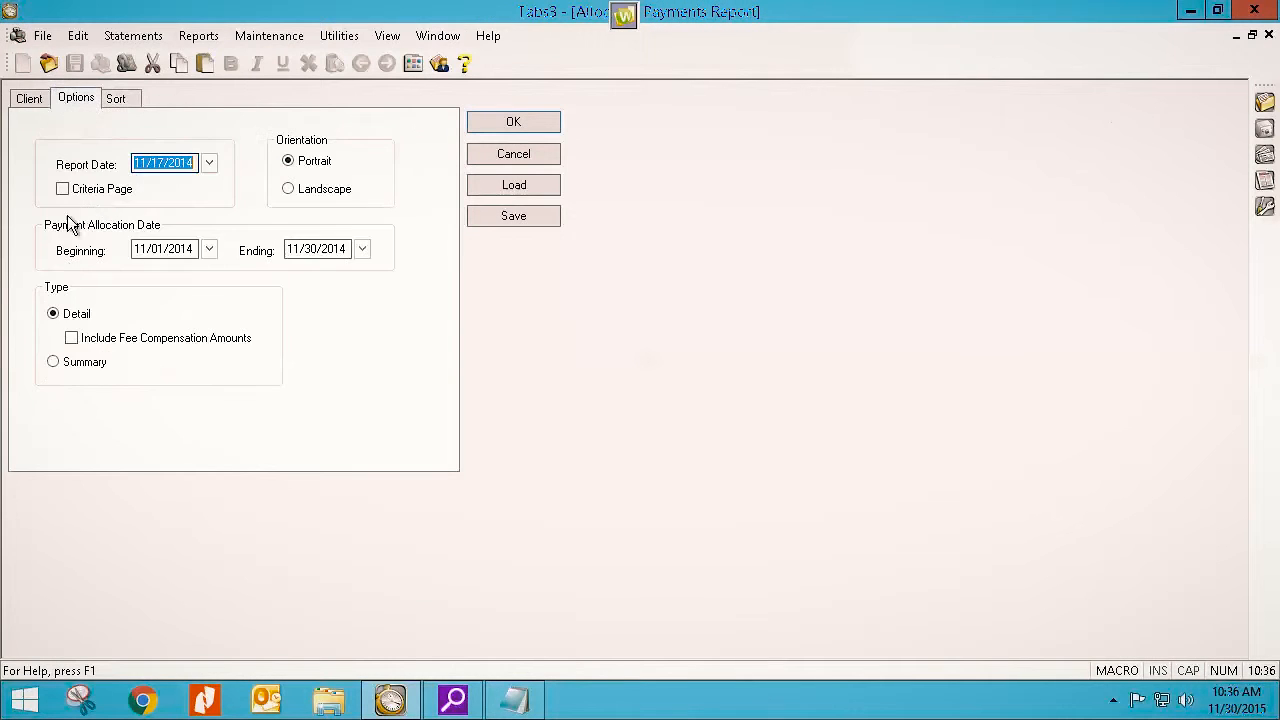
pyautogui.click(72, 338)
pyautogui.click(497, 123)
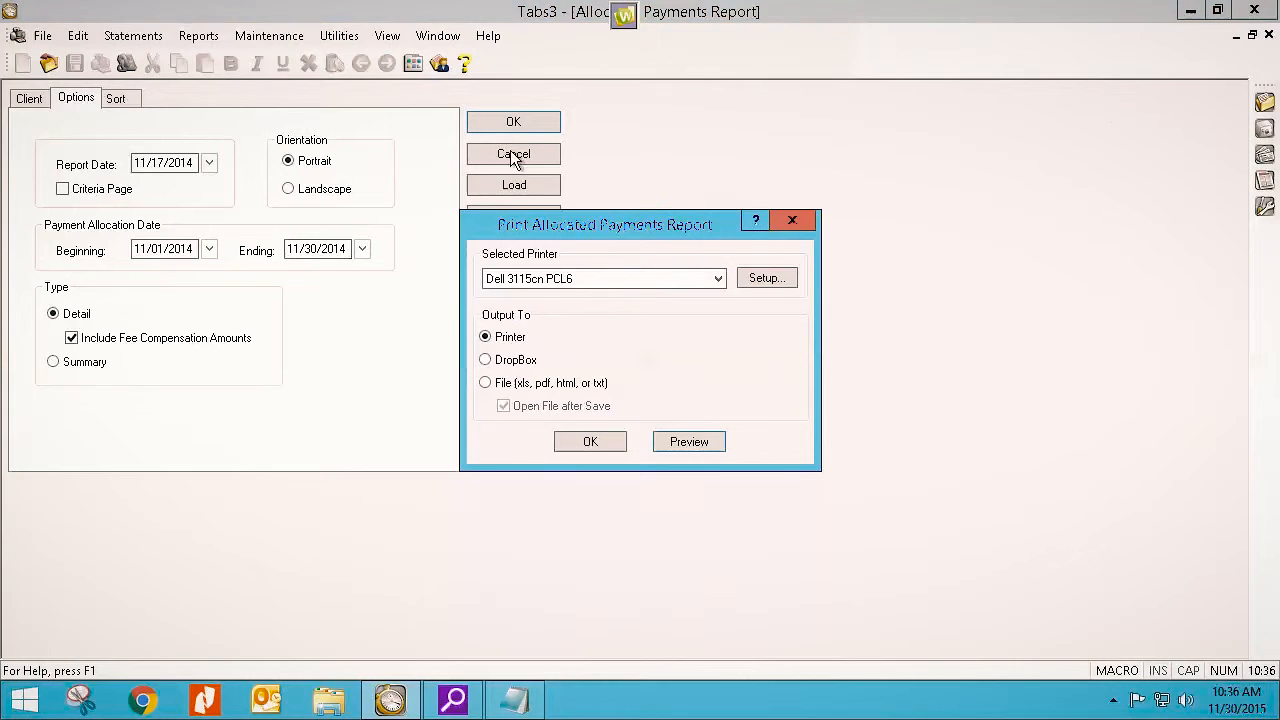
pyautogui.click(670, 441)
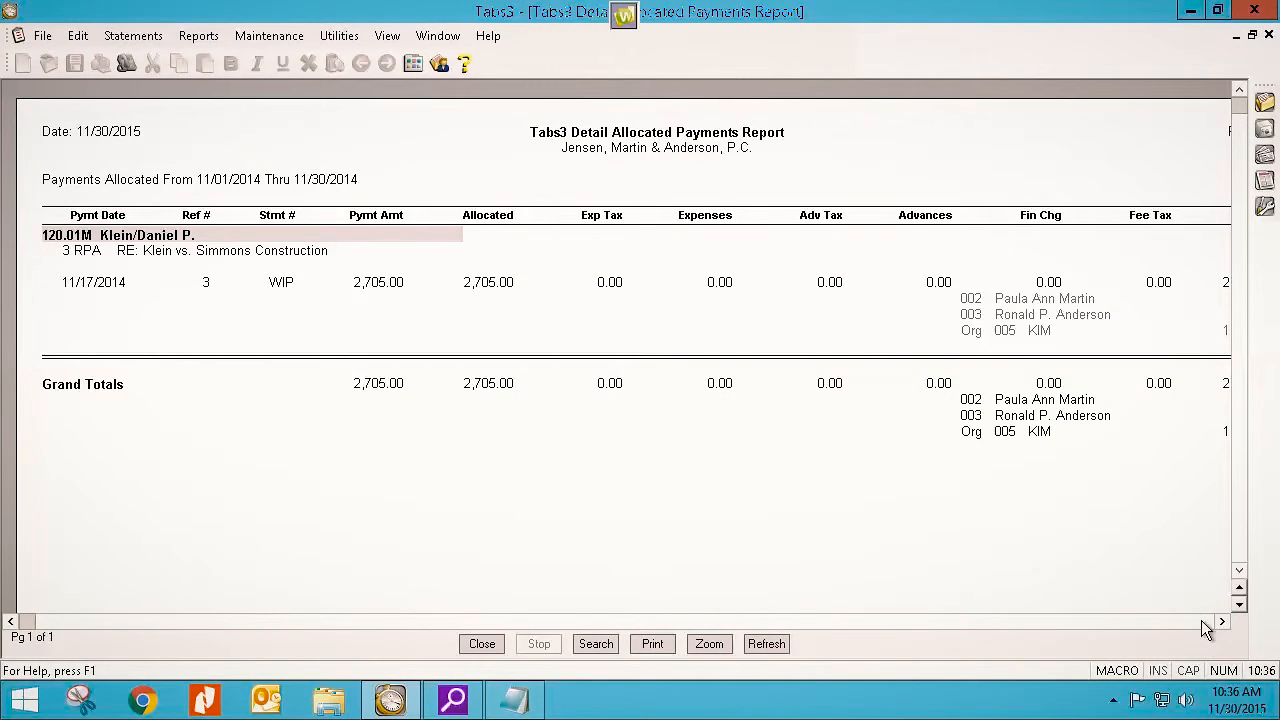
pyautogui.click(1205, 624)
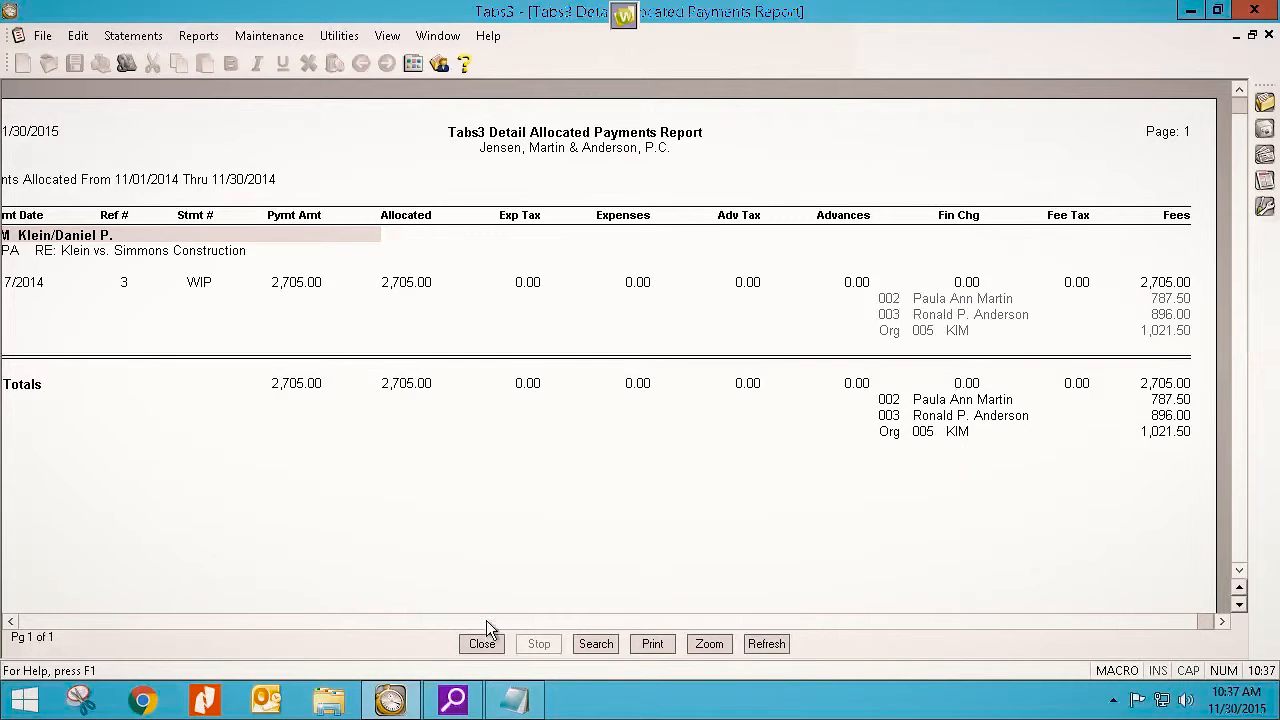
pyautogui.click(478, 644)
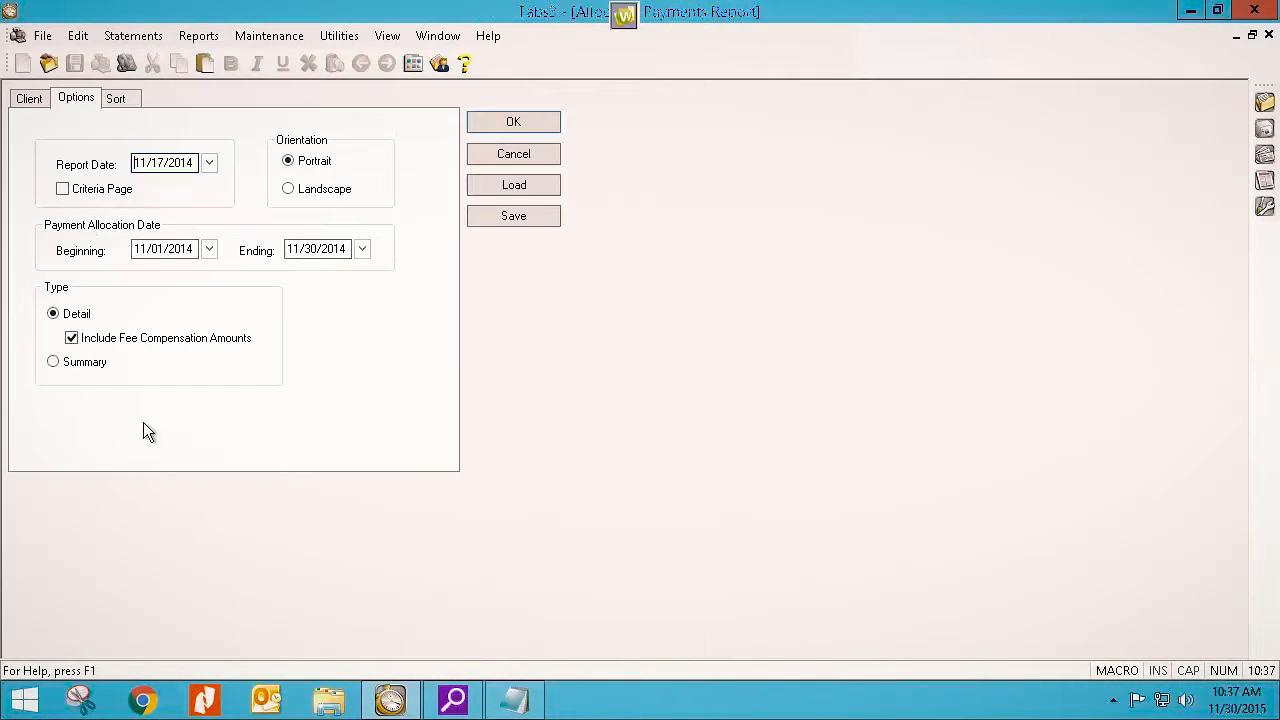
# Clear the beginning and ending client IDs so the report covers all clients
pyautogui.click(36, 99)
pyautogui.press('Delete')
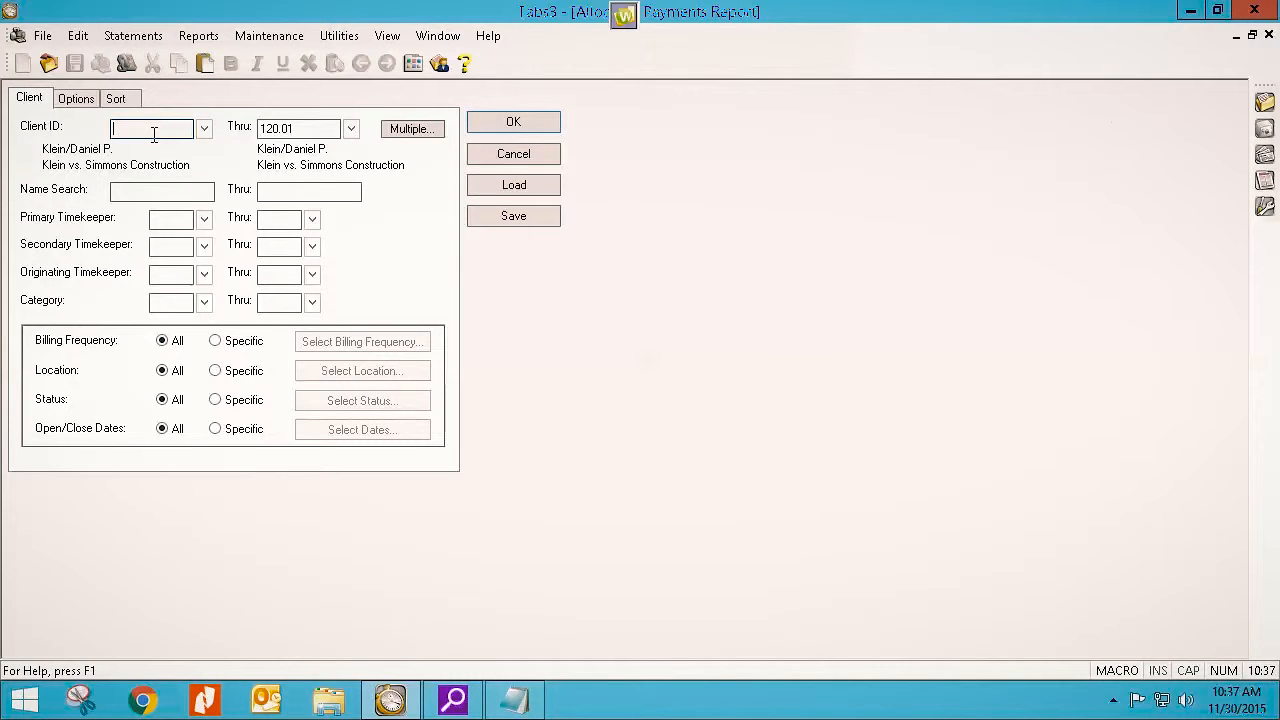
pyautogui.press('Tab')
pyautogui.press('Delete')
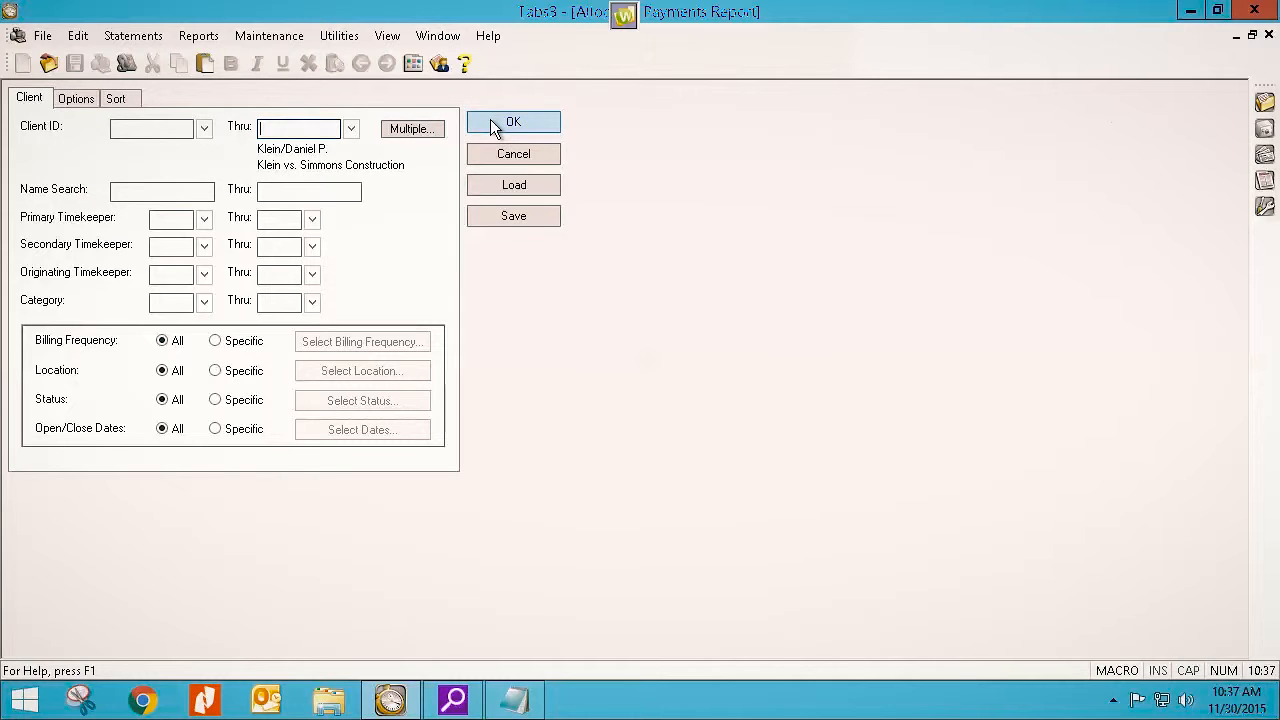
# Preview the Allocated Payments Report for all clients with compensation amounts and examine the Fees column
pyautogui.click(82, 100)
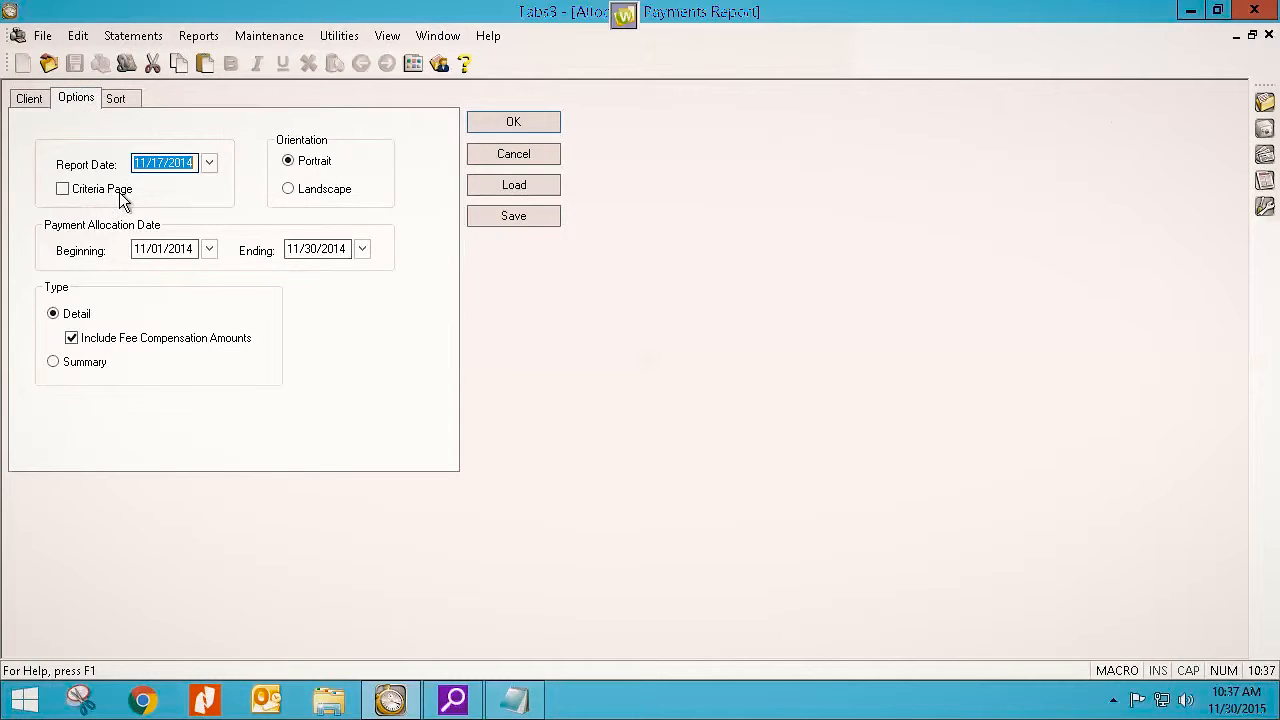
pyautogui.click(532, 125)
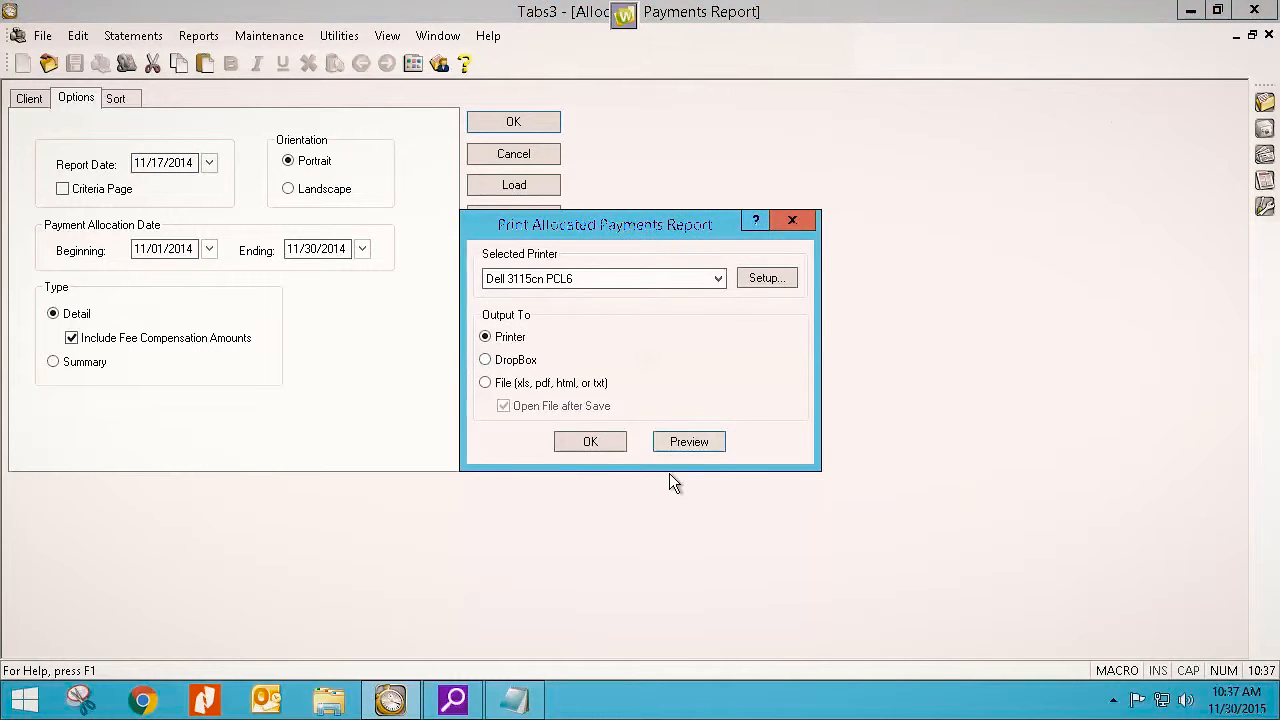
pyautogui.click(688, 442)
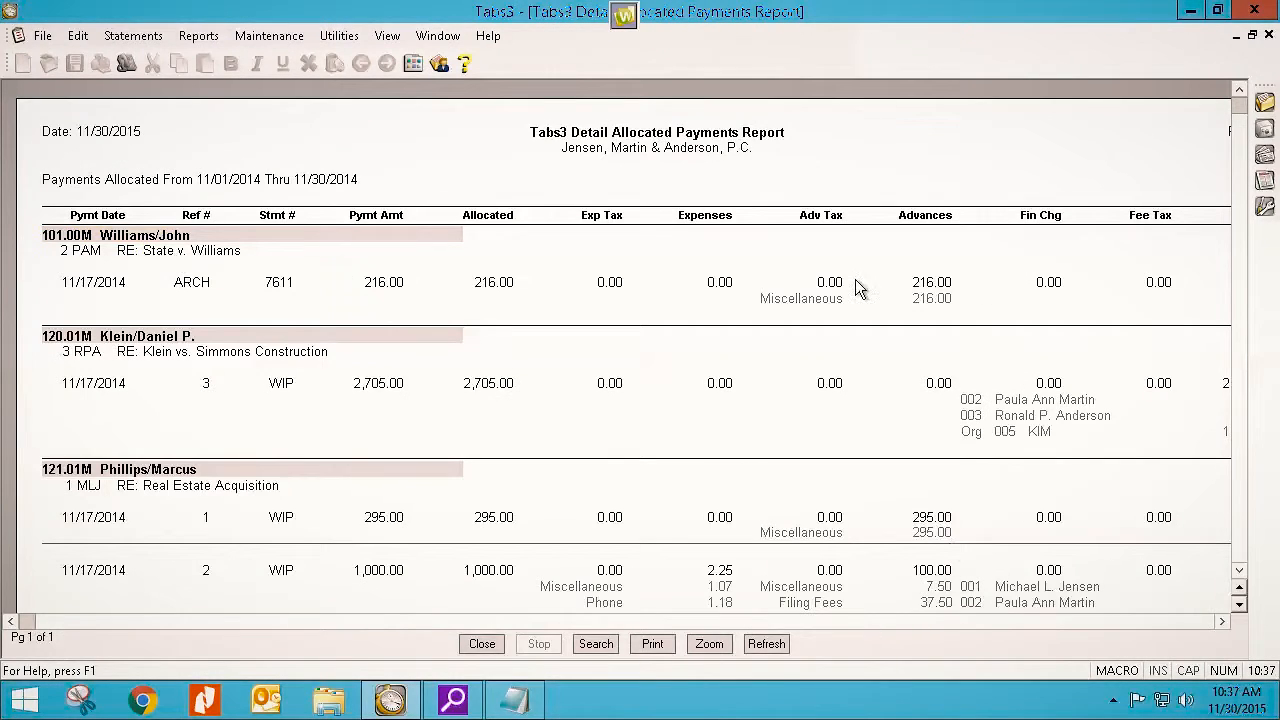
pyautogui.click(1193, 620)
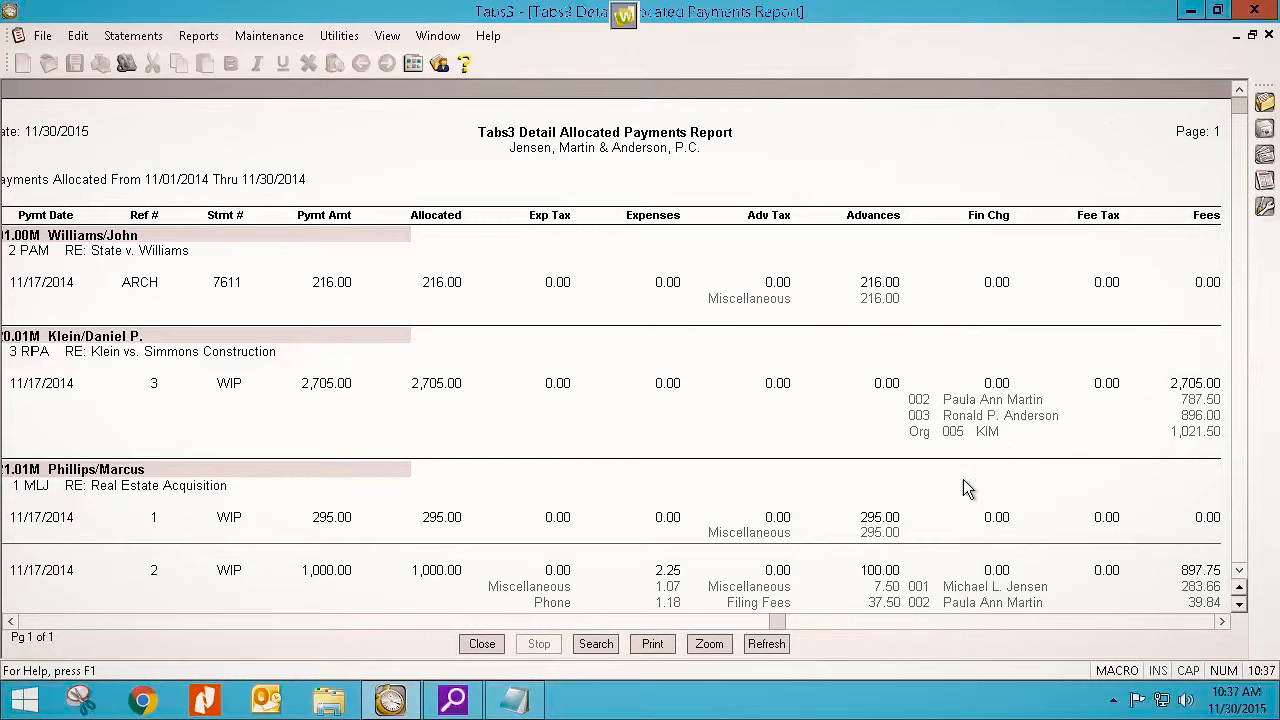
pyautogui.click(1240, 573)
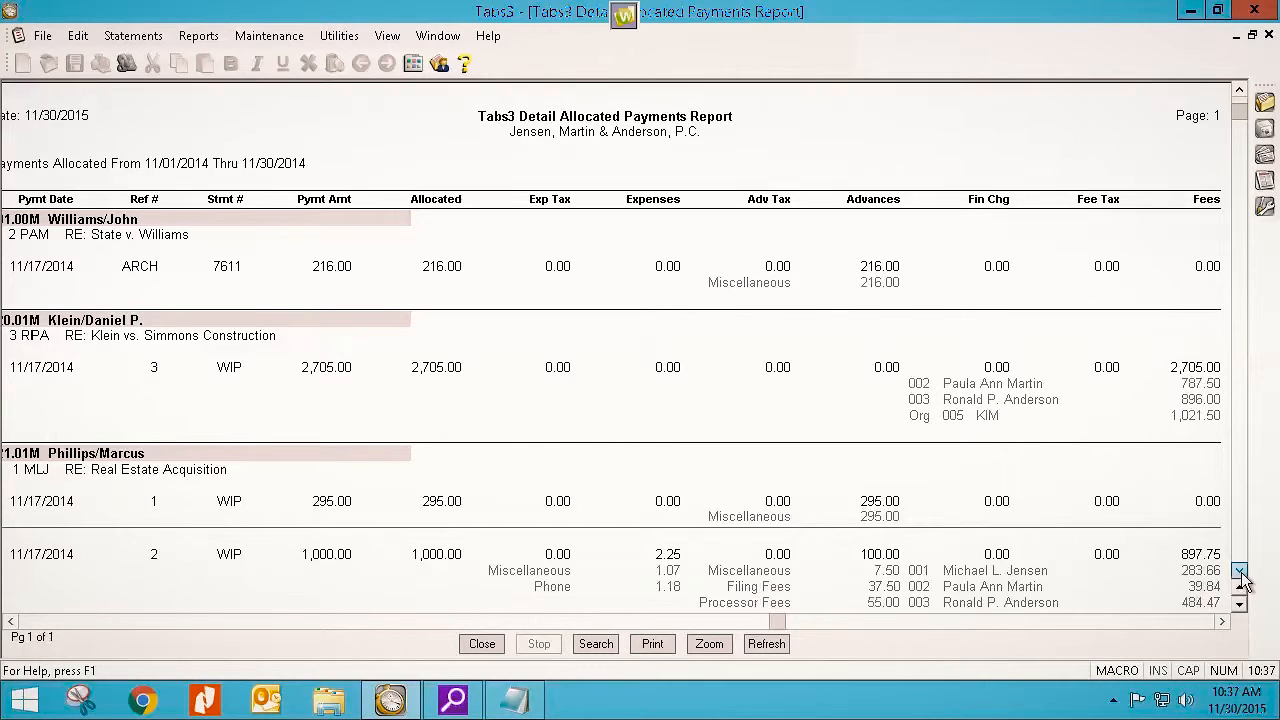
# Examine the timekeepers' fee allocations through the grand totals of the Allocated Payments Report, and close the preview and the report
pyautogui.click(1240, 573)
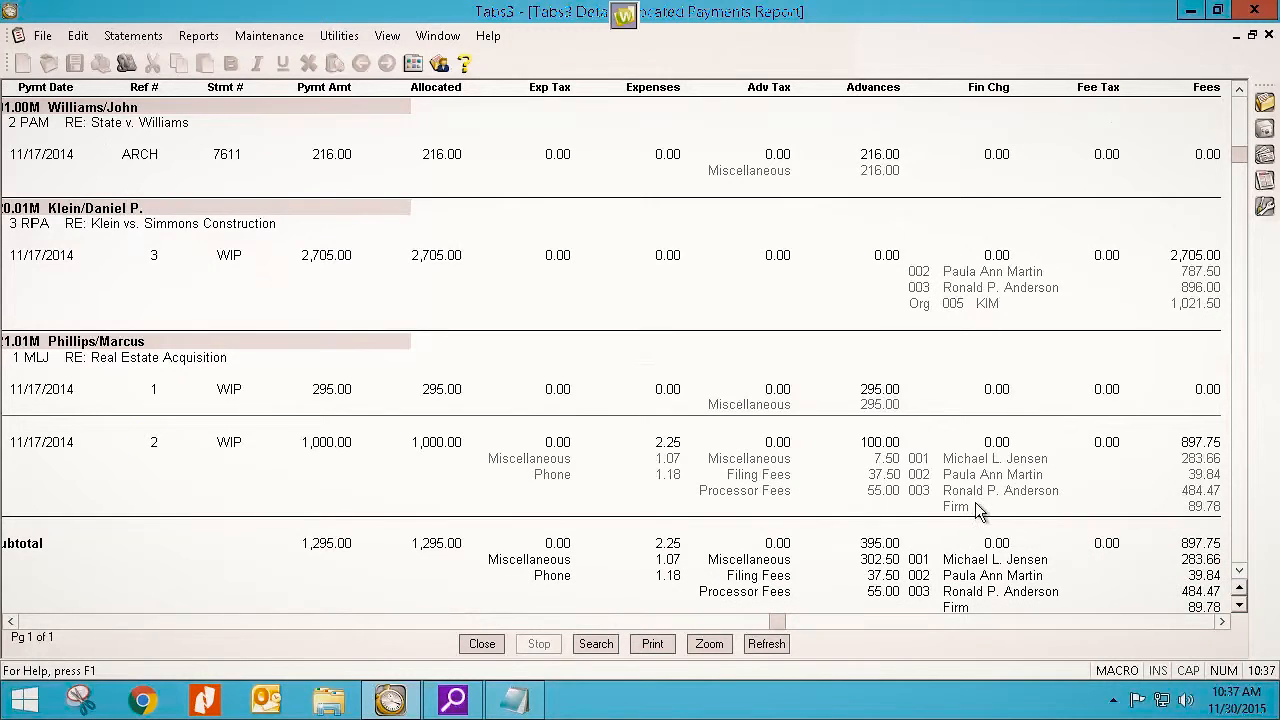
pyautogui.click(1240, 572)
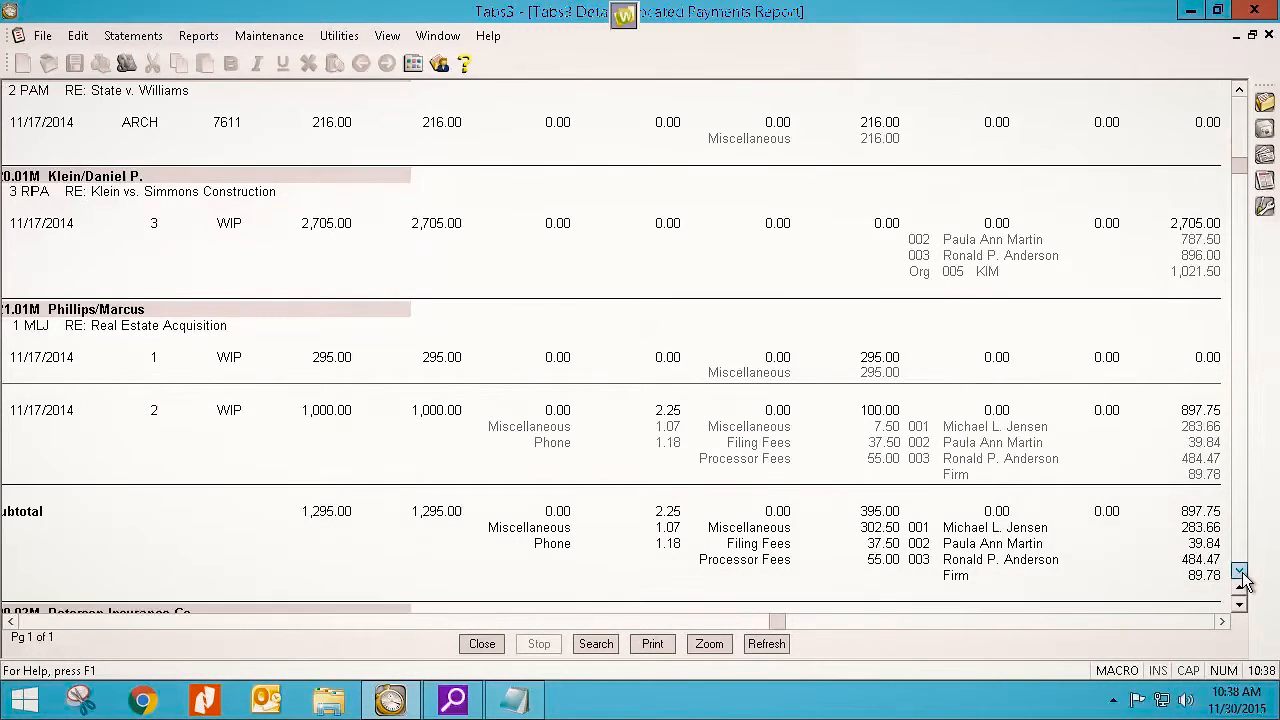
pyautogui.click(1240, 573)
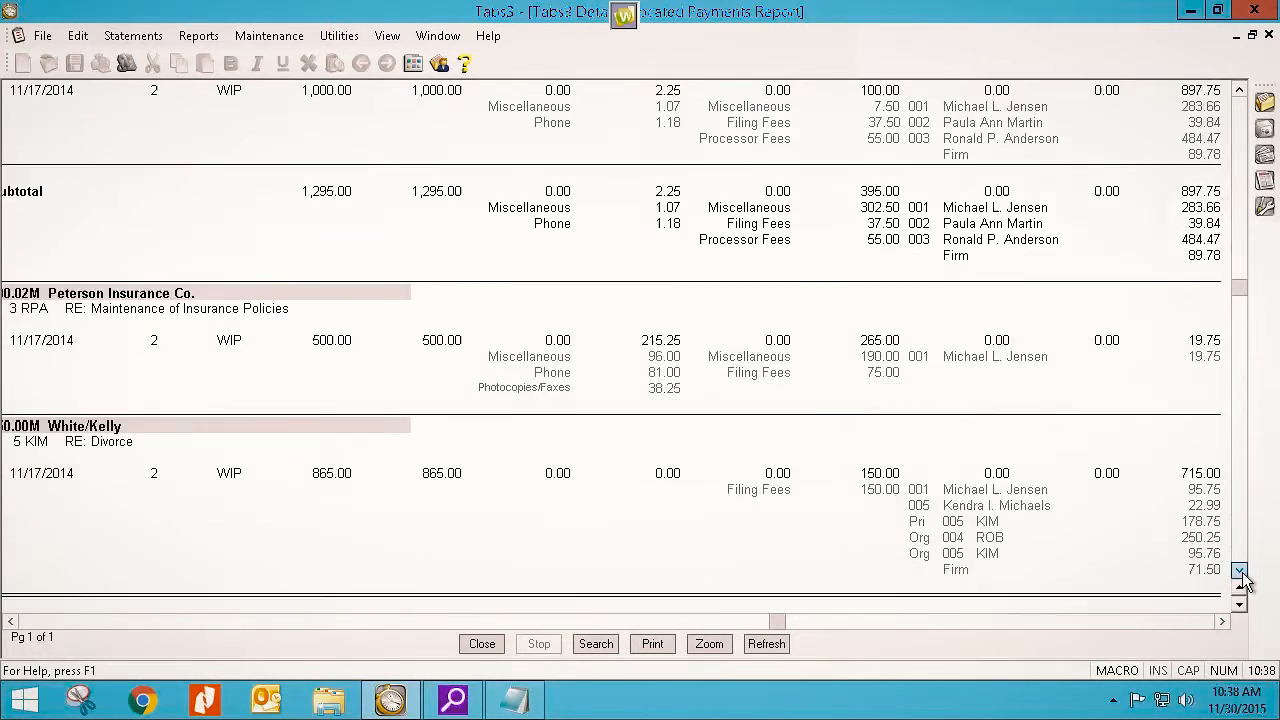
pyautogui.click(1240, 573)
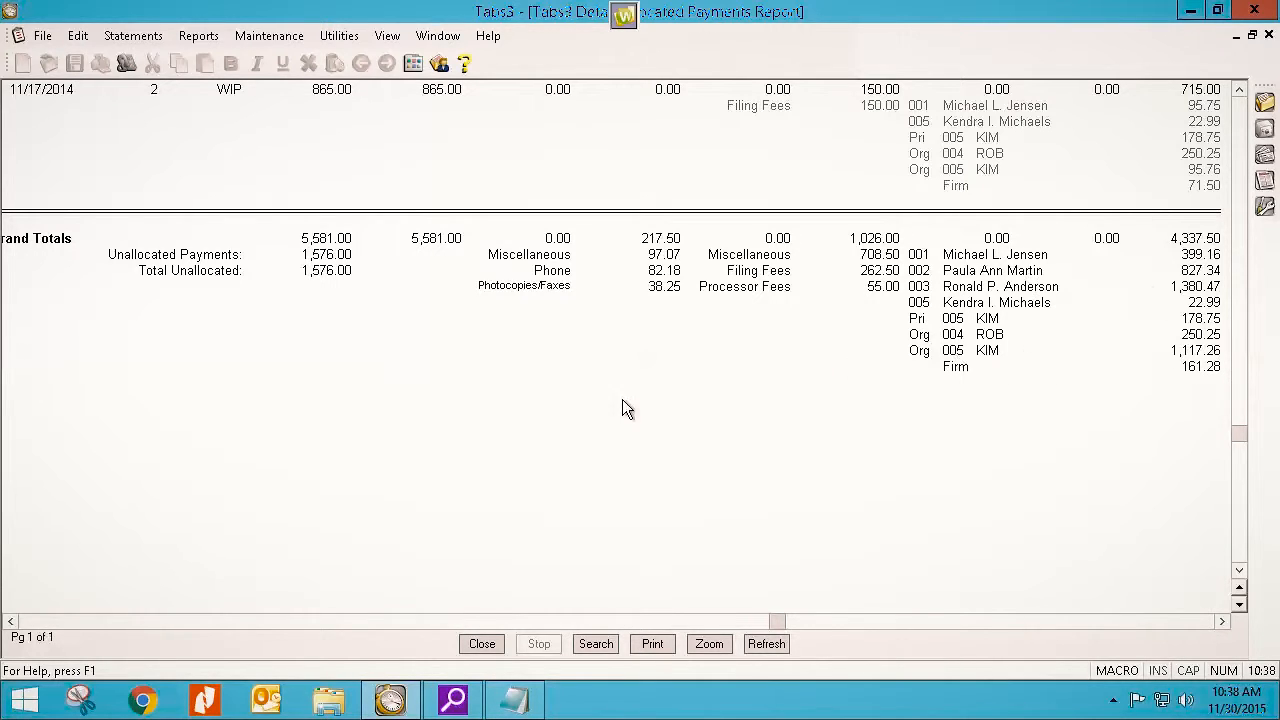
pyautogui.click(476, 644)
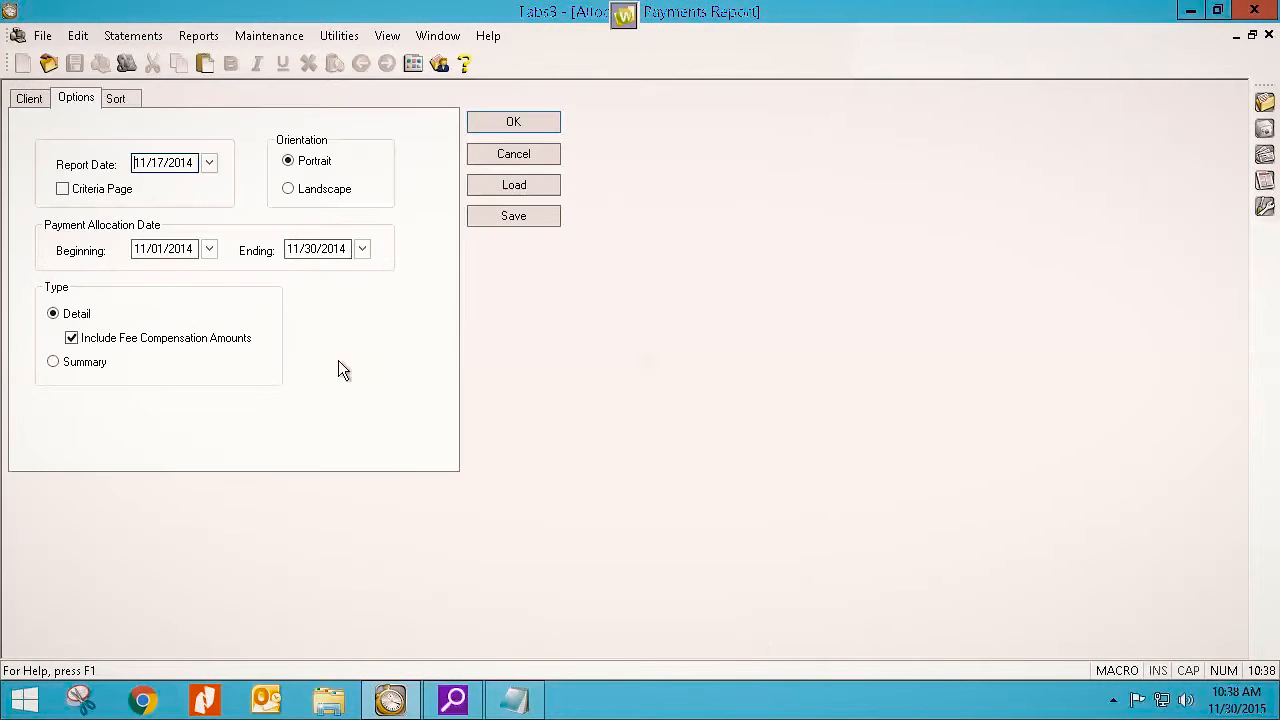
pyautogui.click(477, 151)
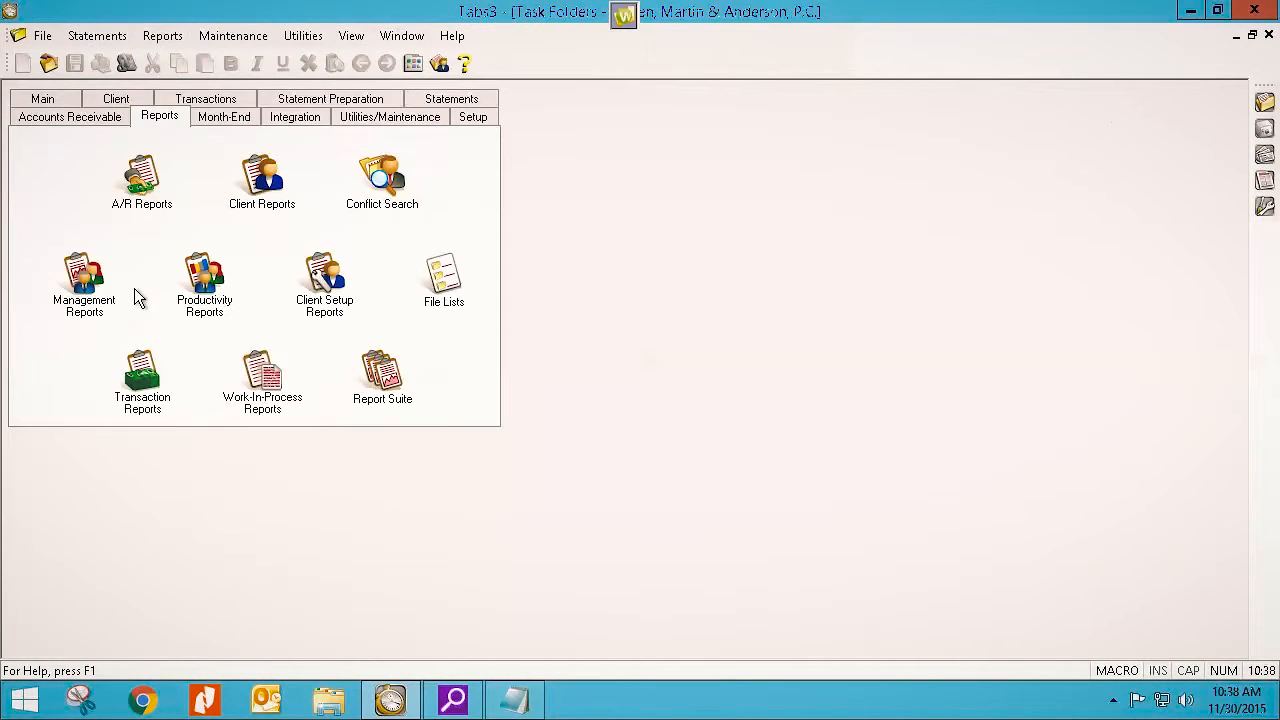
# Open the Receipt Allocation Report from the management reports and restrict it to the Klein vs. Simmons Construction client ID
pyautogui.click(98, 287)
pyautogui.click(805, 268)
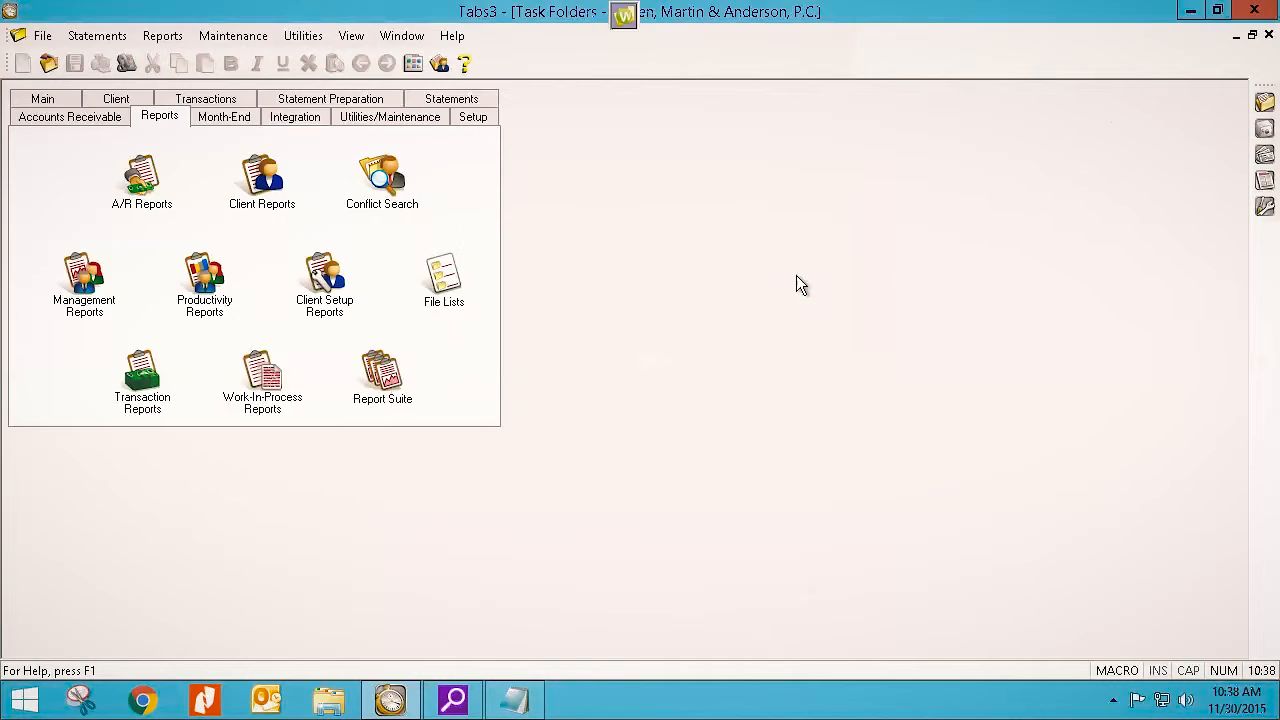
pyautogui.click(90, 100)
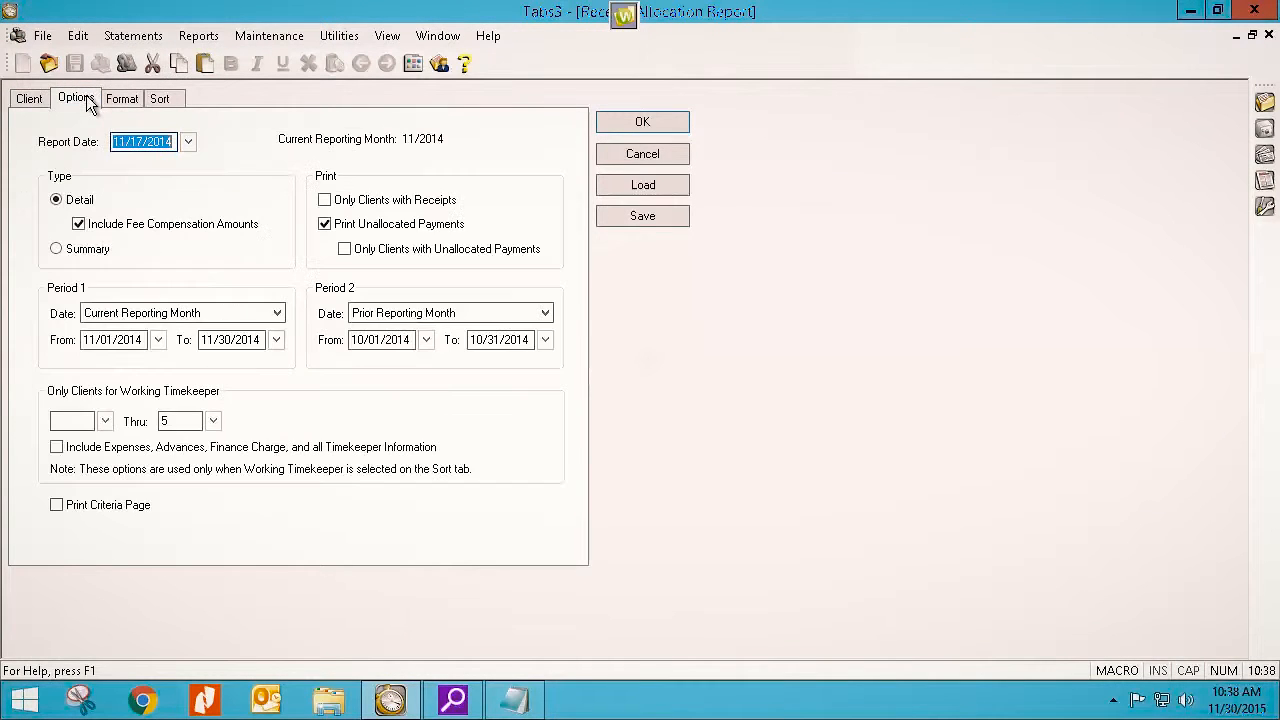
pyautogui.click(37, 100)
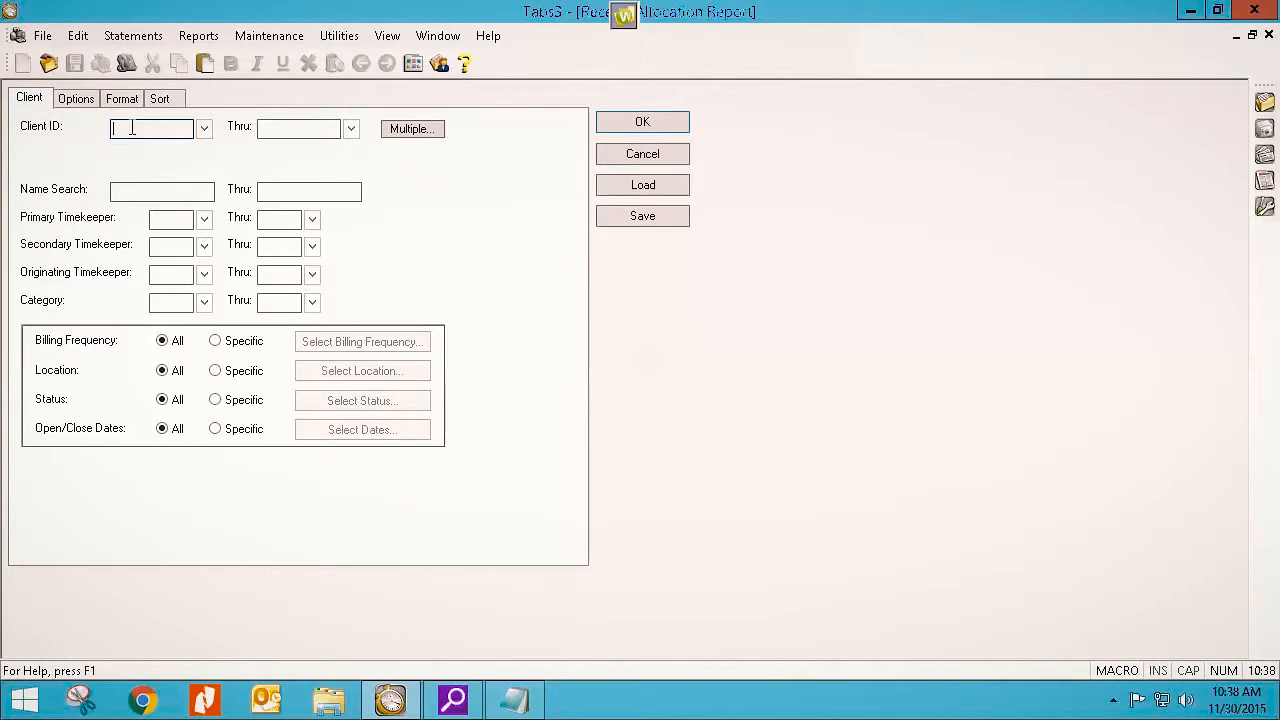
pyautogui.press('Tab')
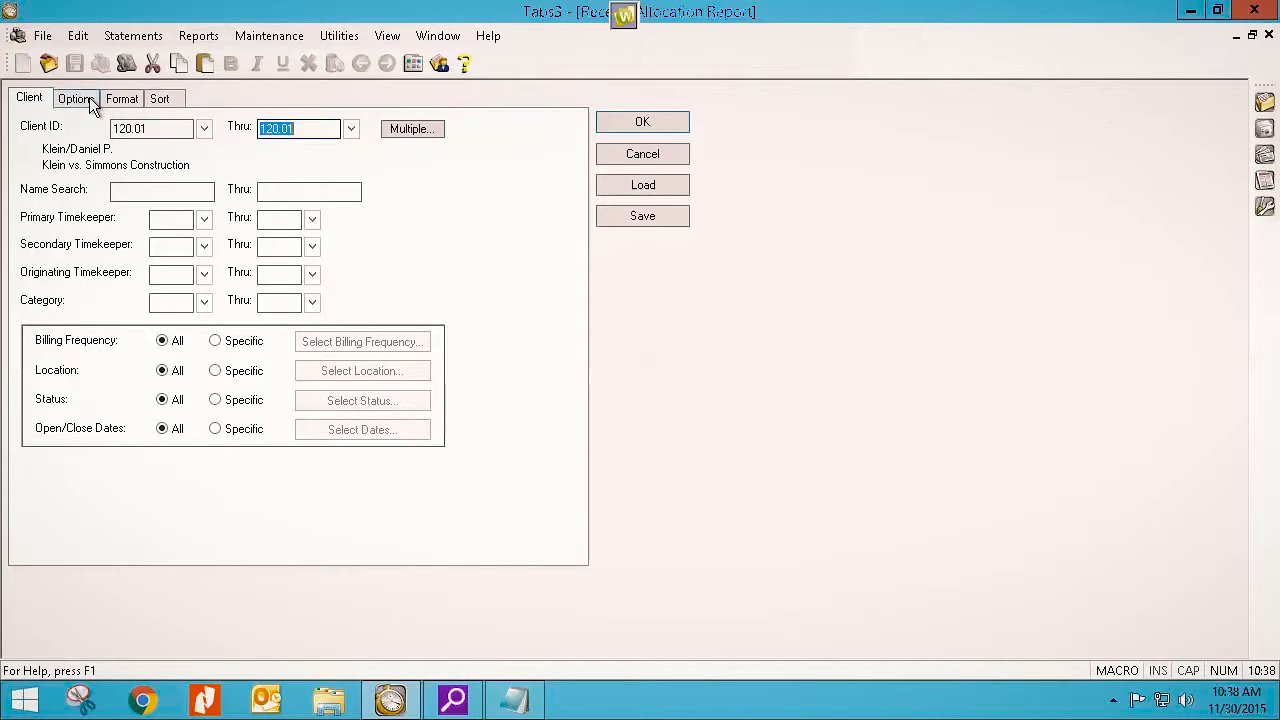
# Set the report's Period 2 date to None and its report order to None
pyautogui.click(90, 100)
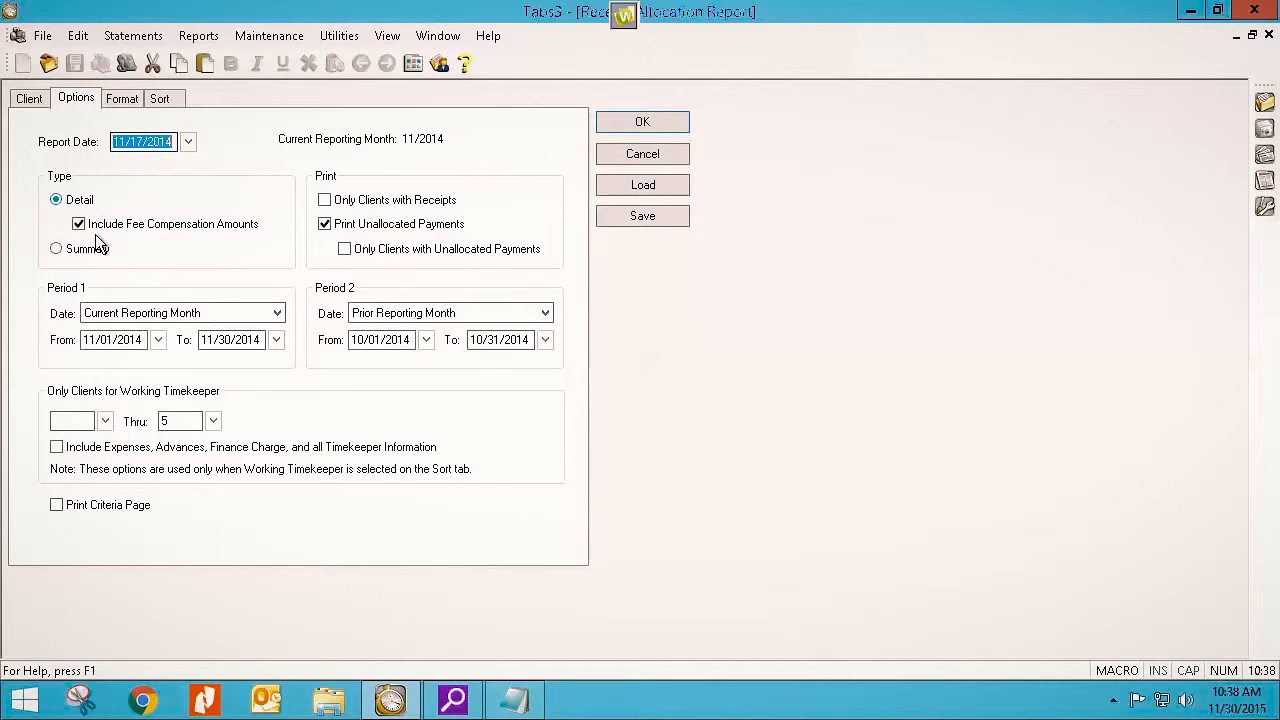
pyautogui.click(545, 314)
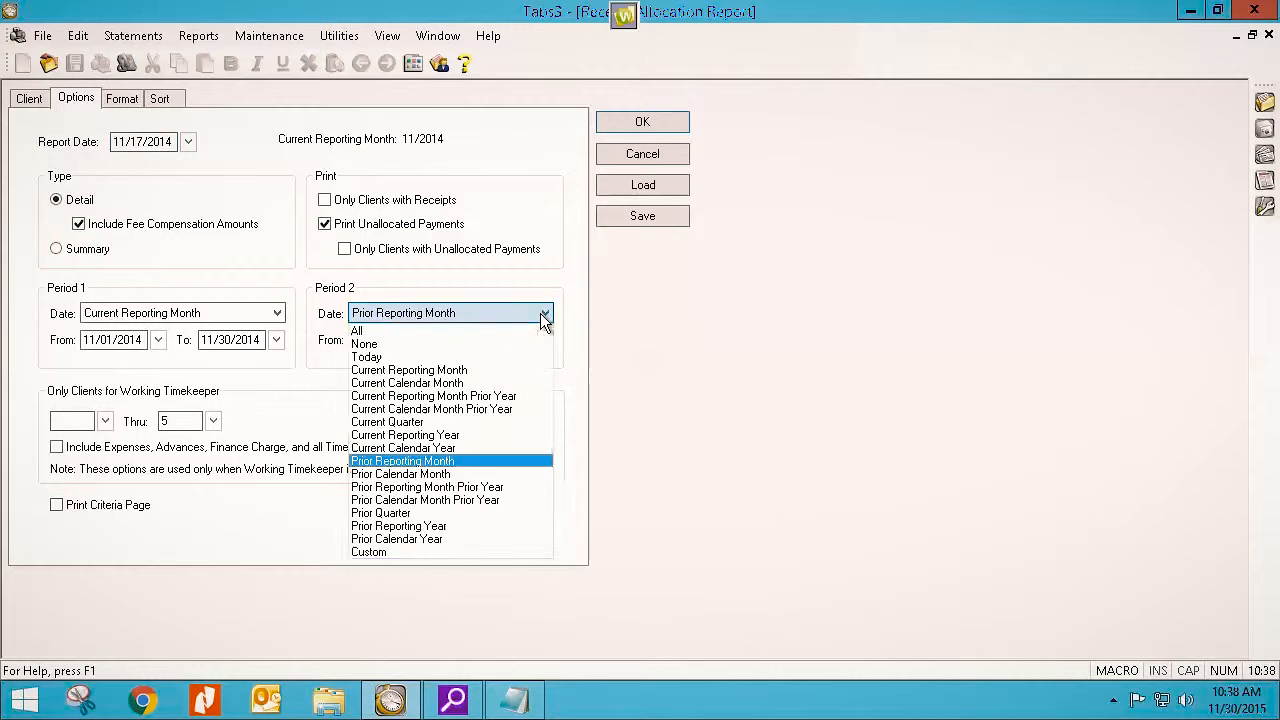
pyautogui.click(364, 344)
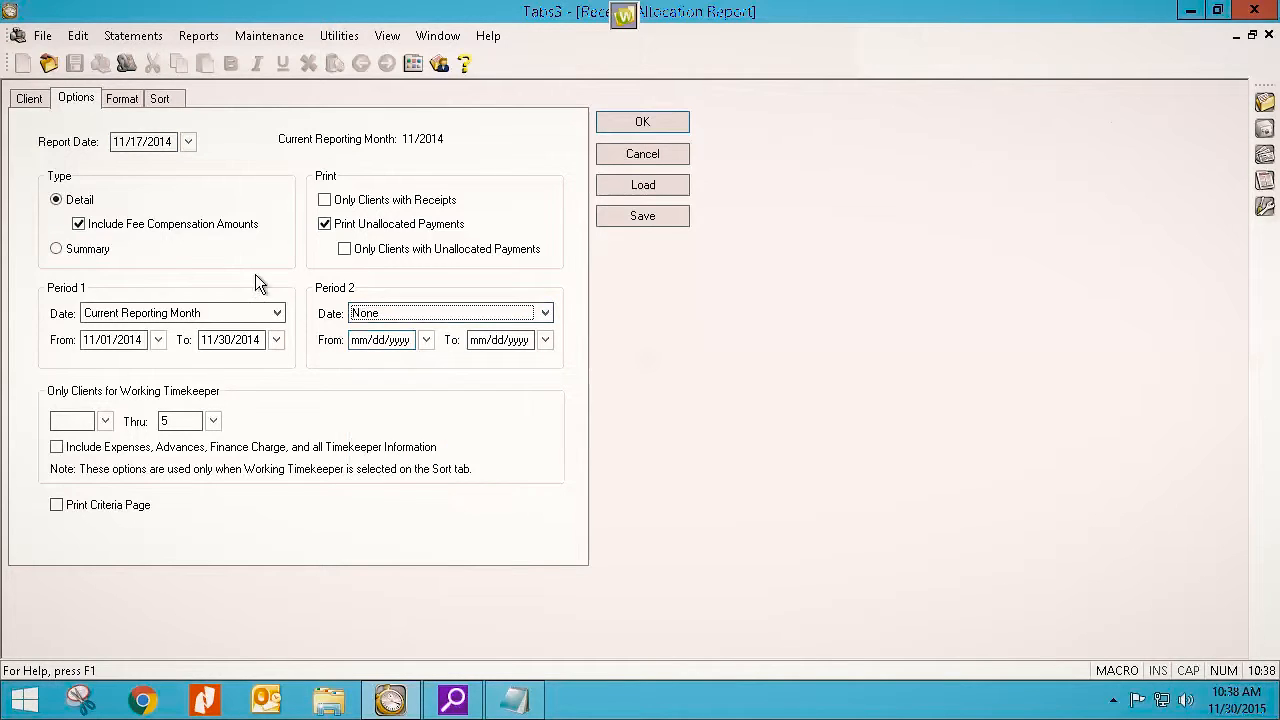
pyautogui.click(130, 102)
pyautogui.click(162, 99)
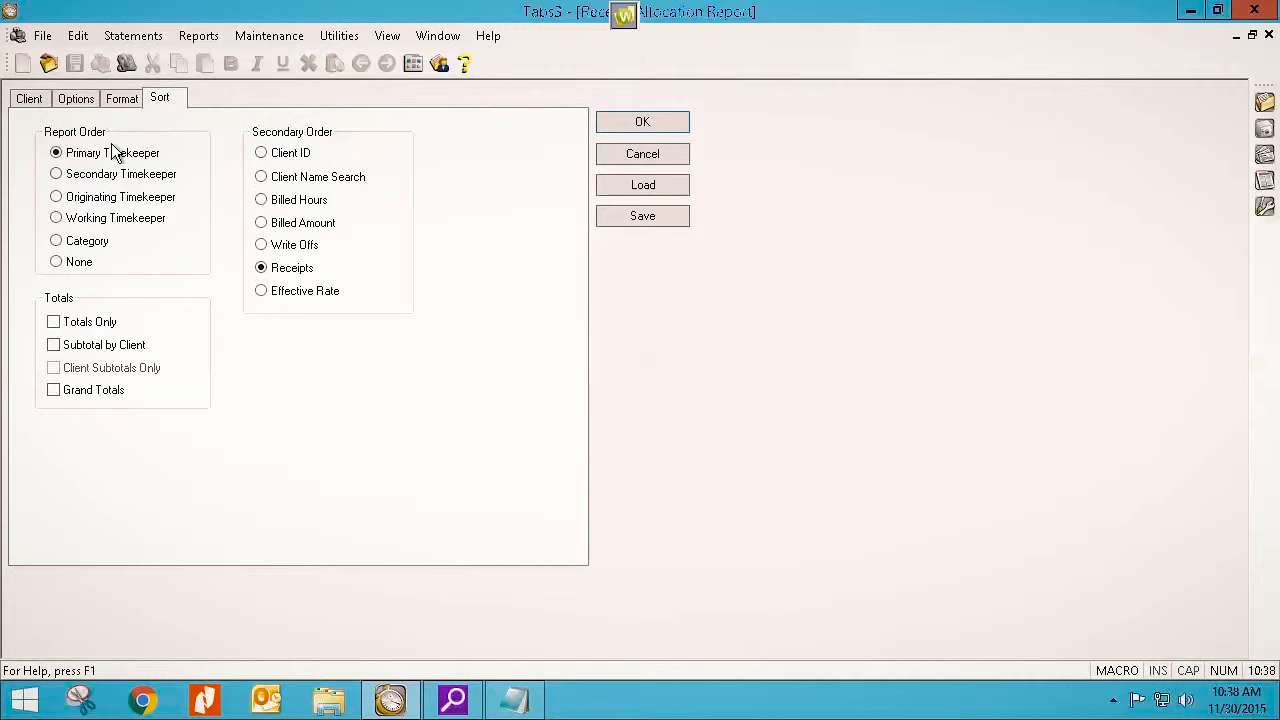
pyautogui.click(56, 262)
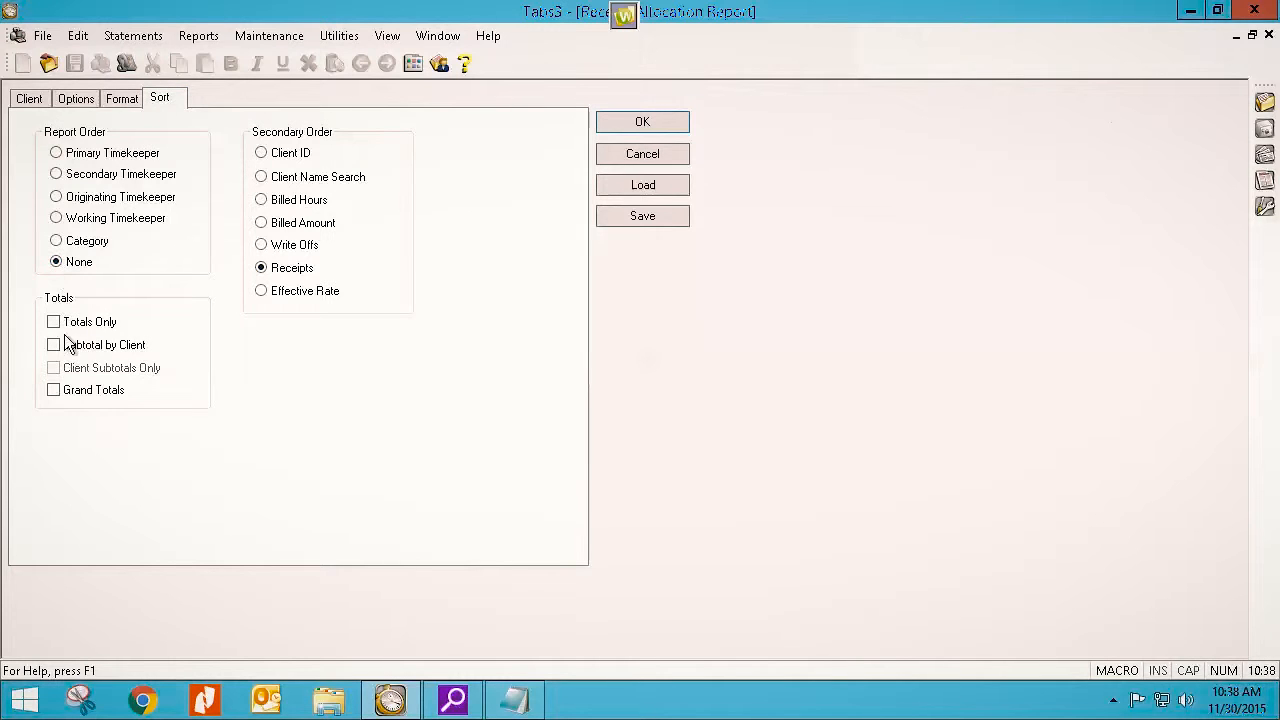
# Preview the detail Receipt Allocation Report, examine the receipts per timekeeper and grand totals, and close the report
pyautogui.click(624, 128)
pyautogui.click(695, 440)
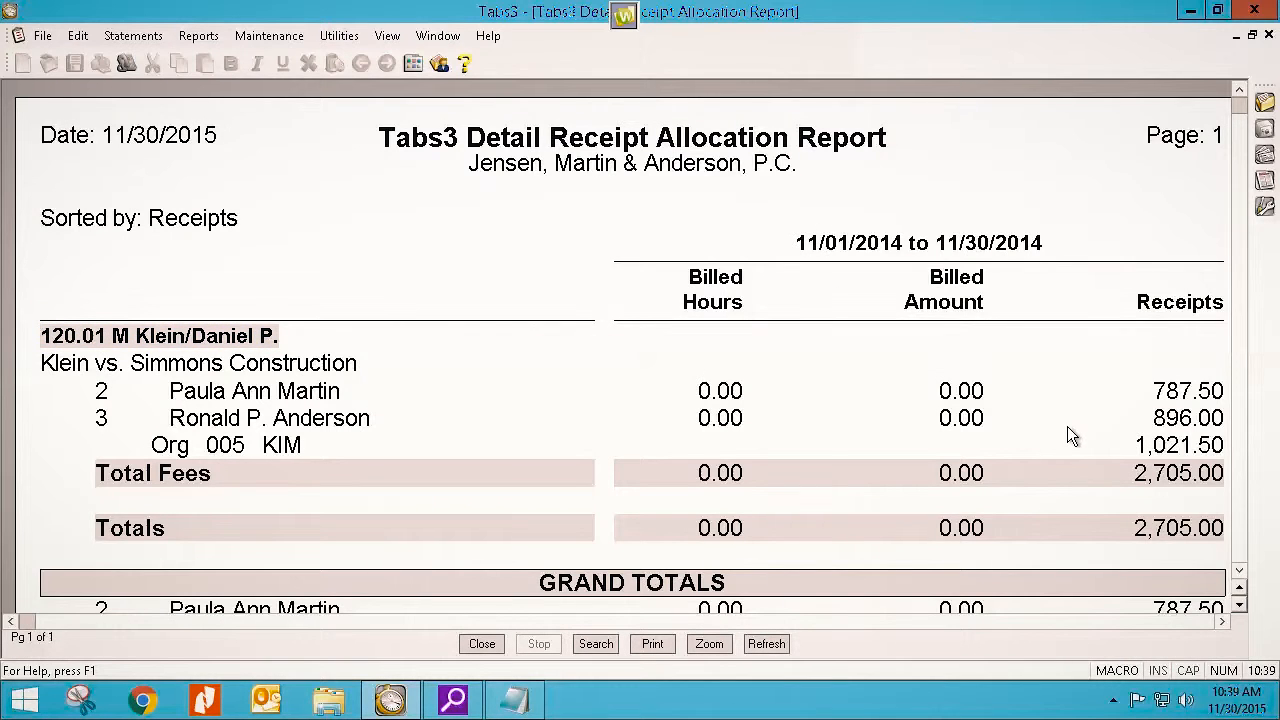
pyautogui.scroll(-3, 1068, 430)
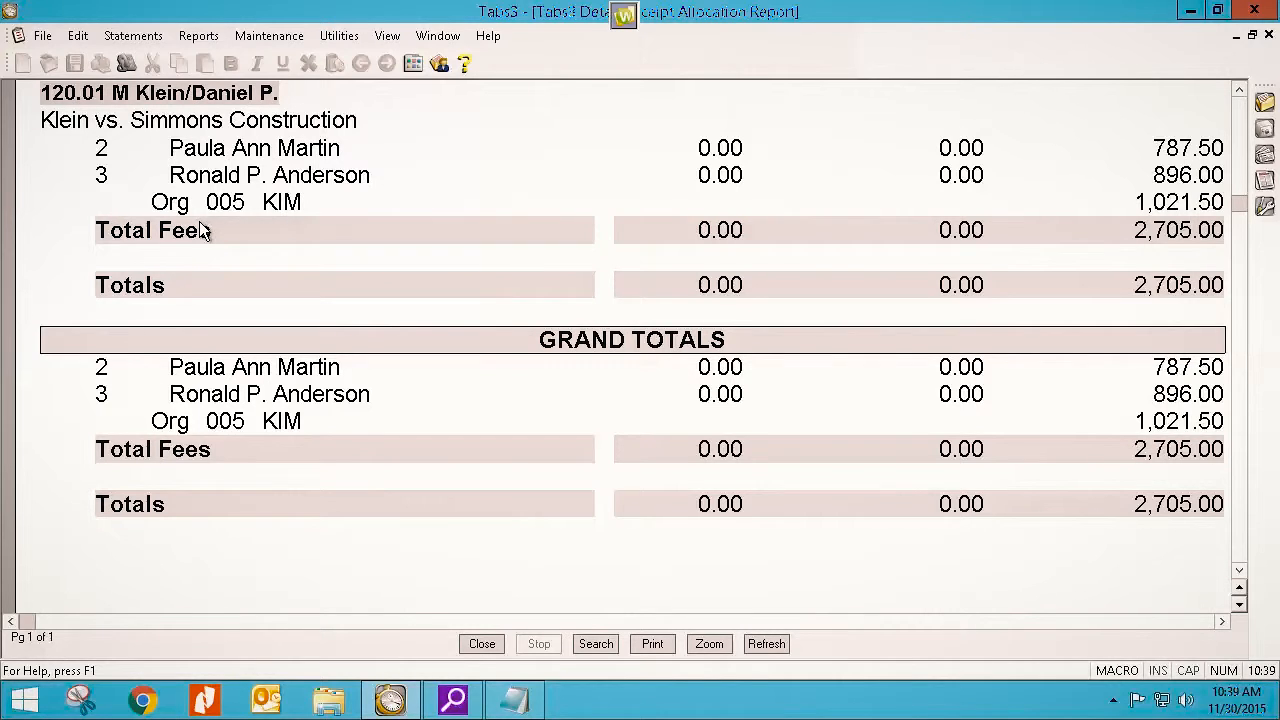
pyautogui.click(482, 645)
pyautogui.click(603, 160)
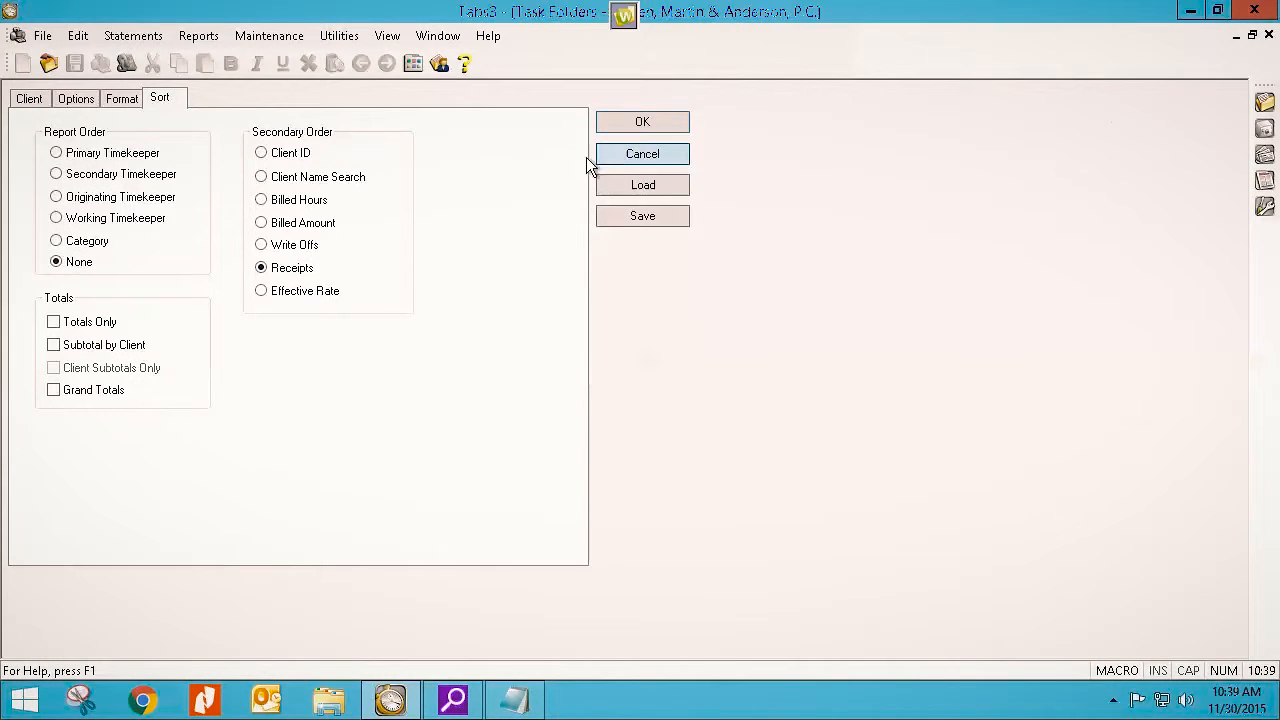
# Open the Top Client Report, examine its option to use fee compensation amounts for fees paid, and close it
pyautogui.click(247, 196)
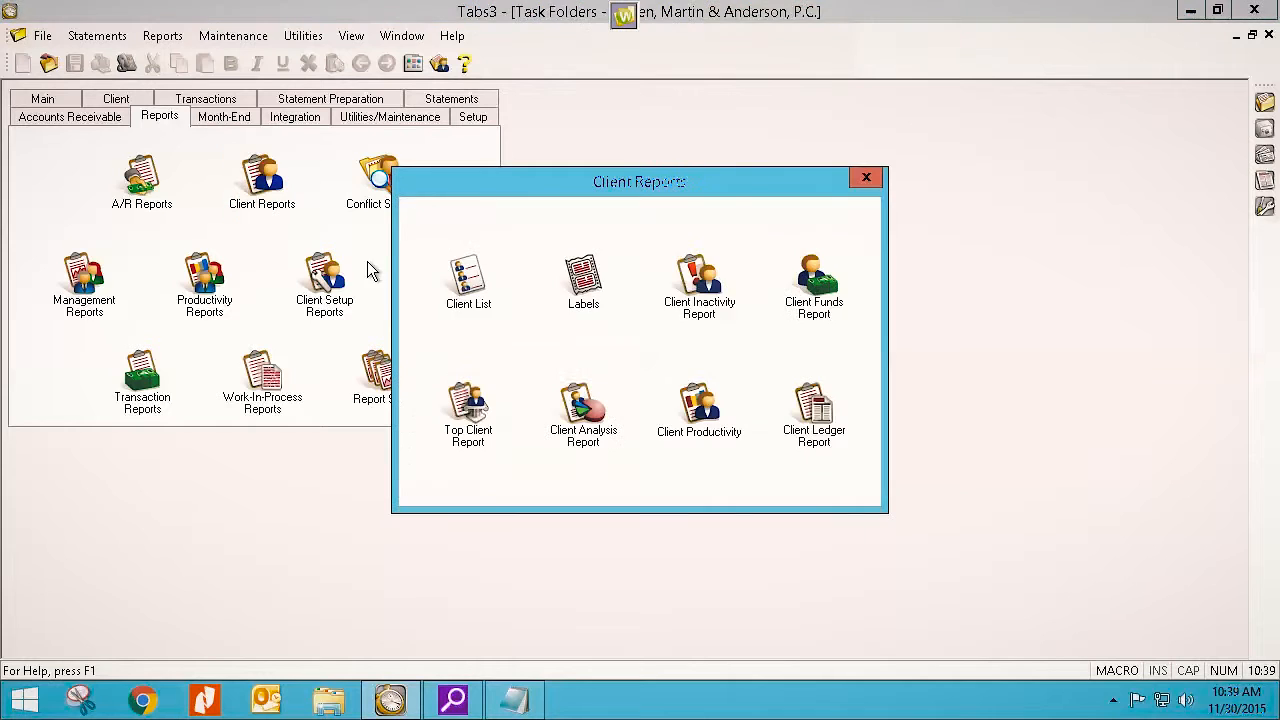
pyautogui.click(463, 405)
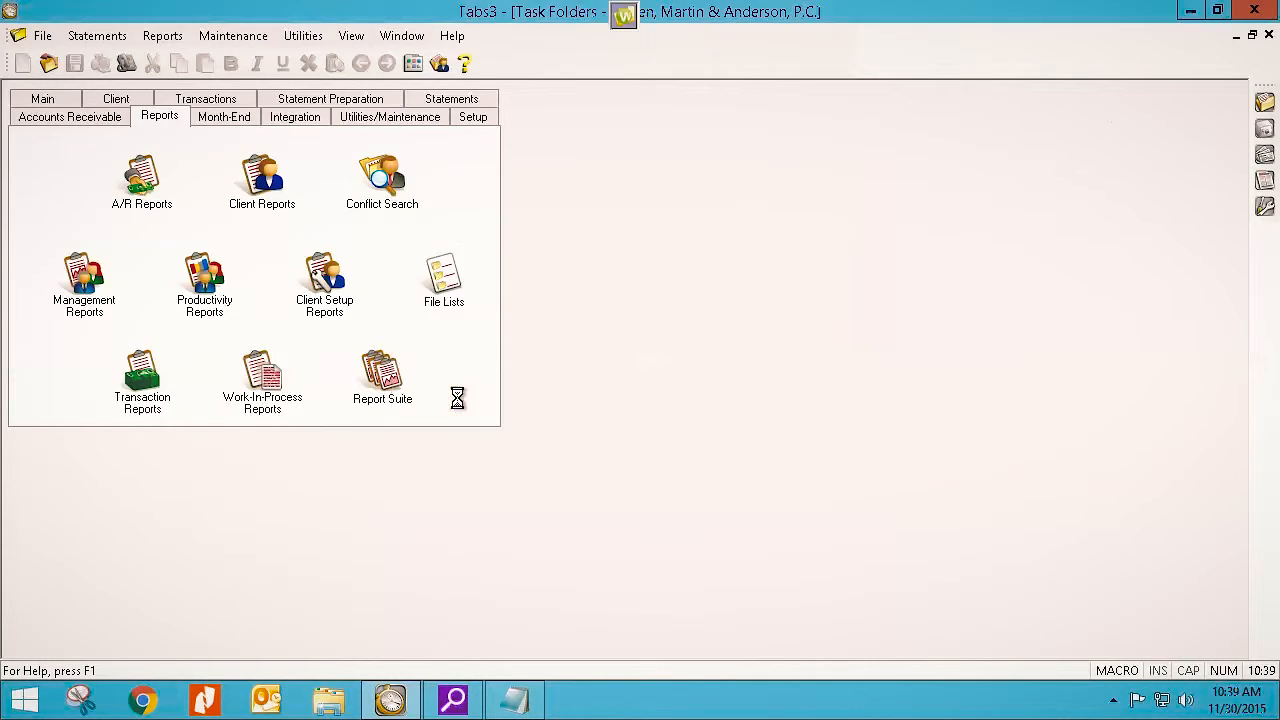
pyautogui.click(80, 99)
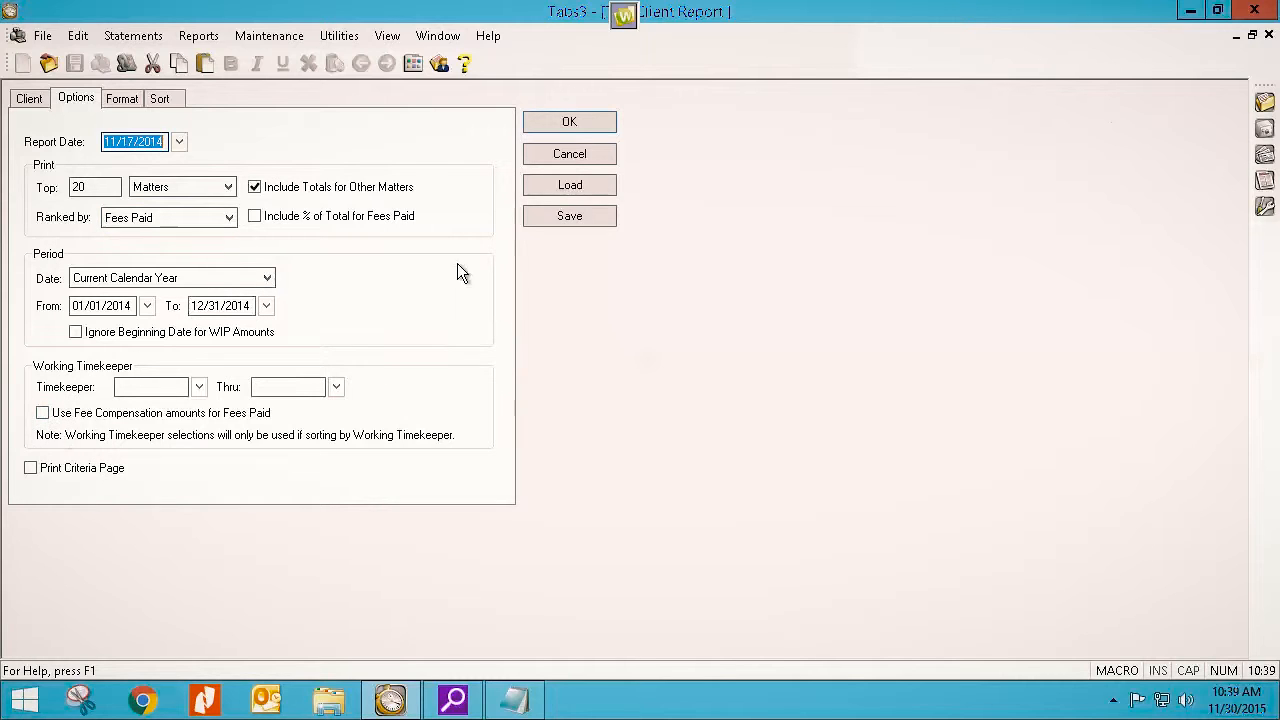
pyautogui.click(564, 156)
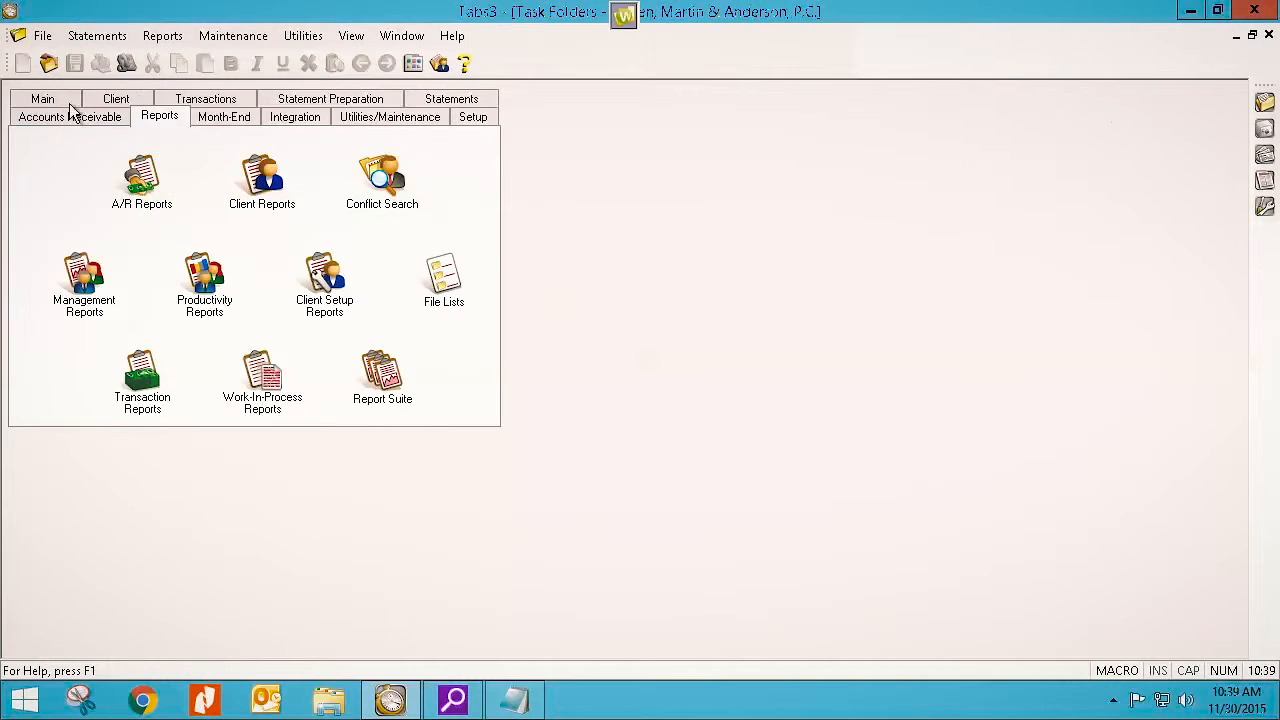
# Open the Klein vs. Simmons Construction client record and show its setup and payment settings
pyautogui.click(67, 103)
pyautogui.doubleClick(77, 171)
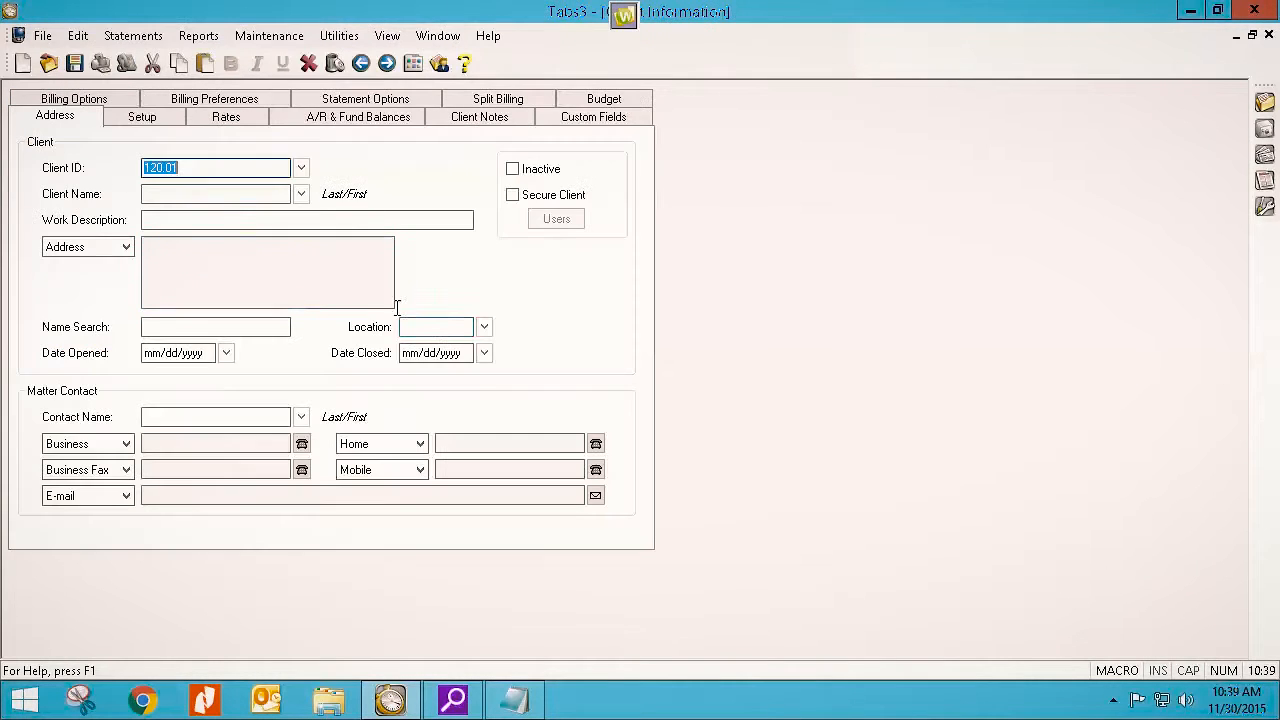
pyautogui.click(148, 114)
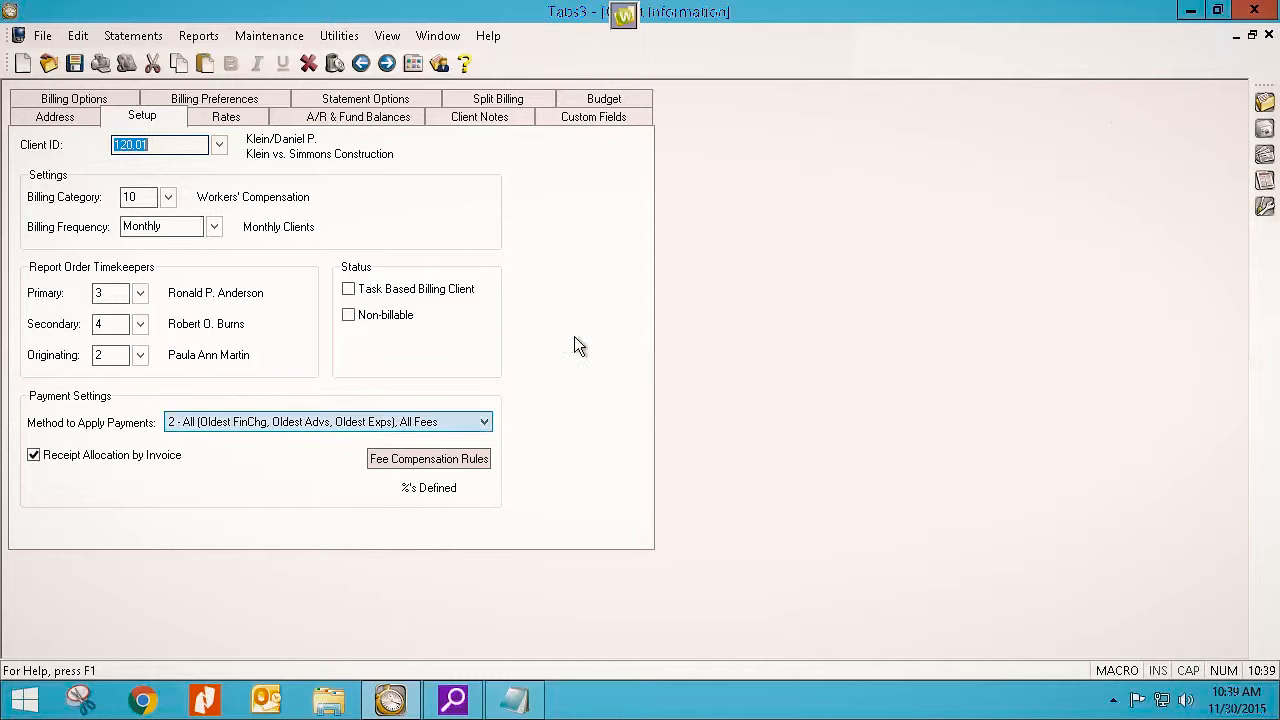
# Open the Fee Compensation Rules Table help topic from the Setup help, read its fields and notes, and close the help
pyautogui.click(465, 64)
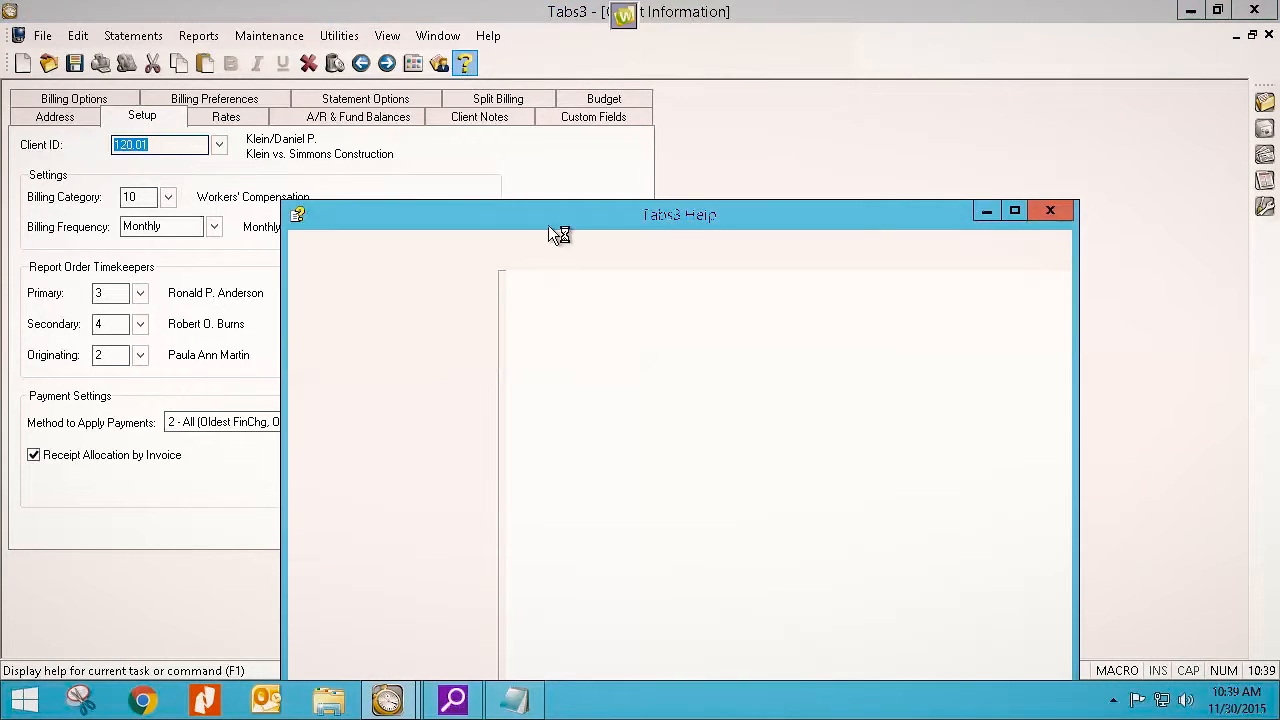
pyautogui.scroll(-2, 661, 507)
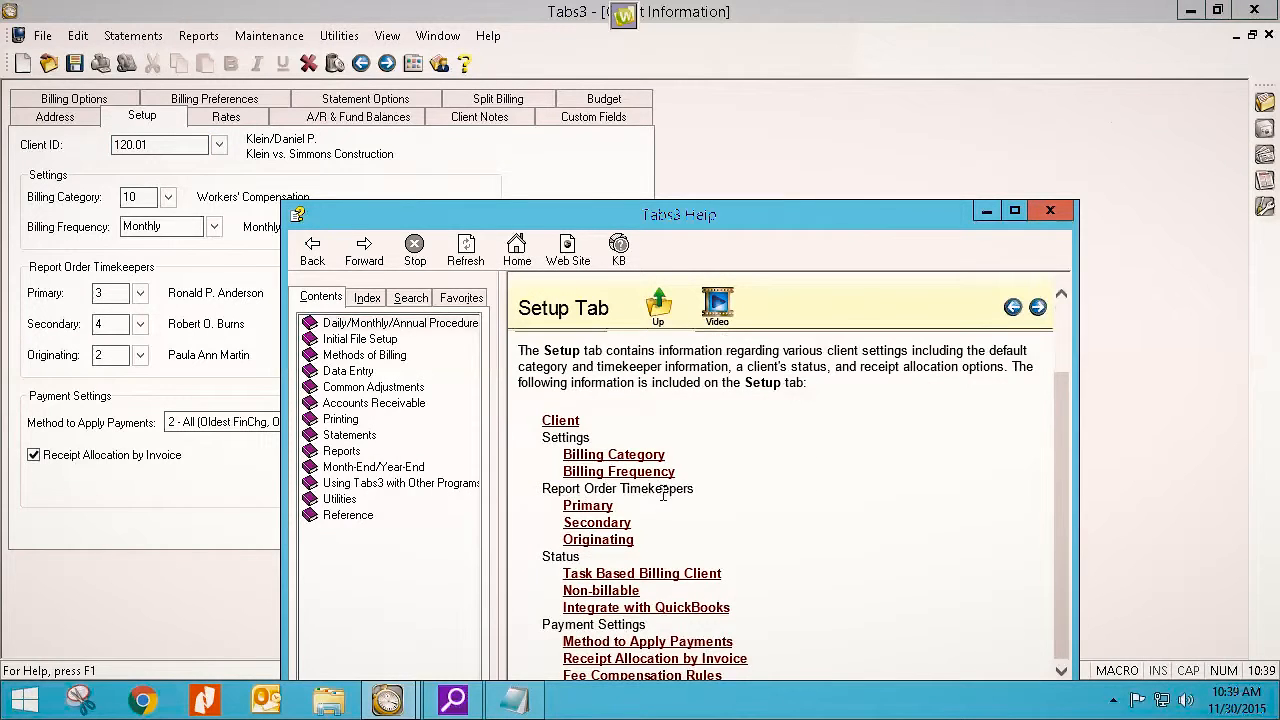
pyautogui.moveTo(826, 210); pyautogui.dragTo(841, 117)
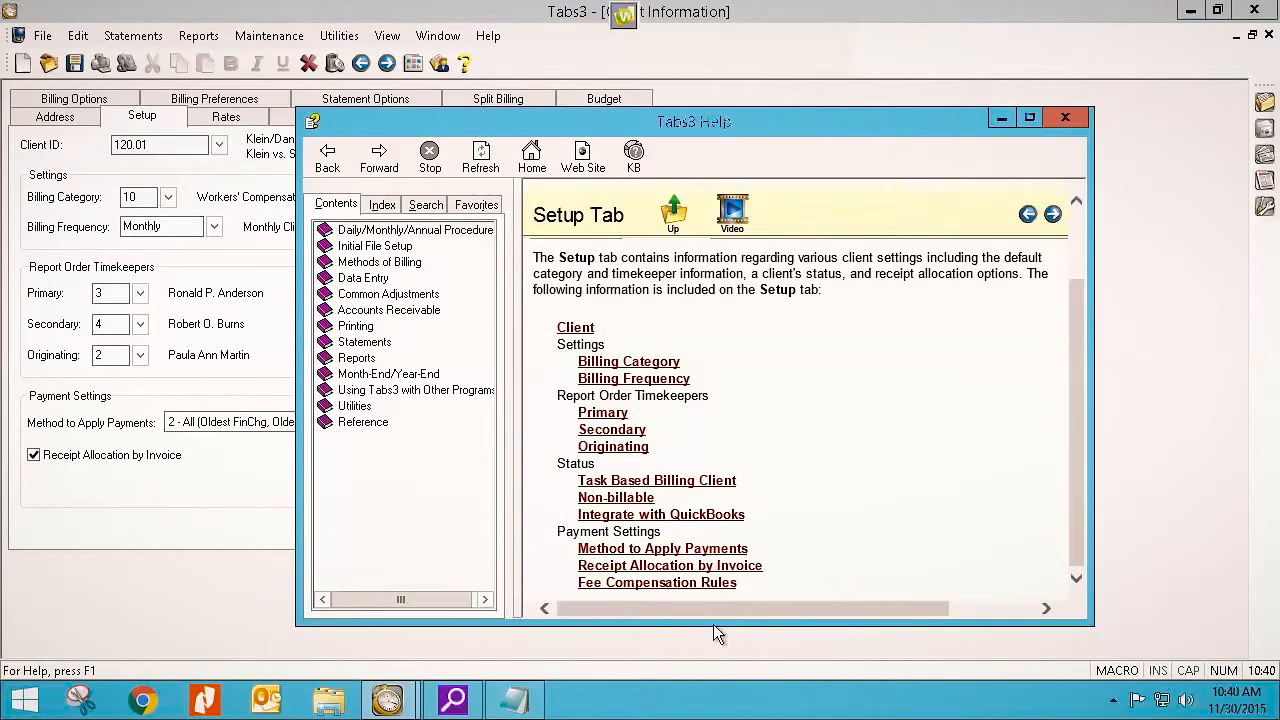
pyautogui.click(630, 584)
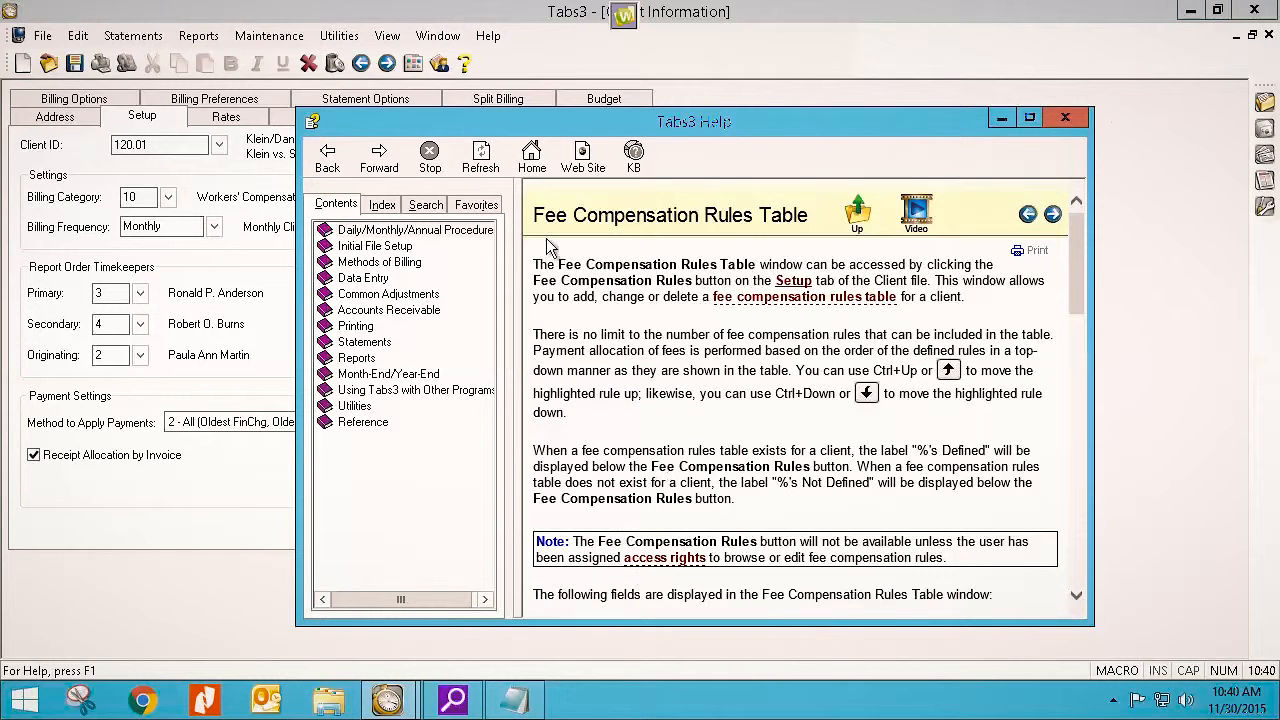
pyautogui.click(1033, 118)
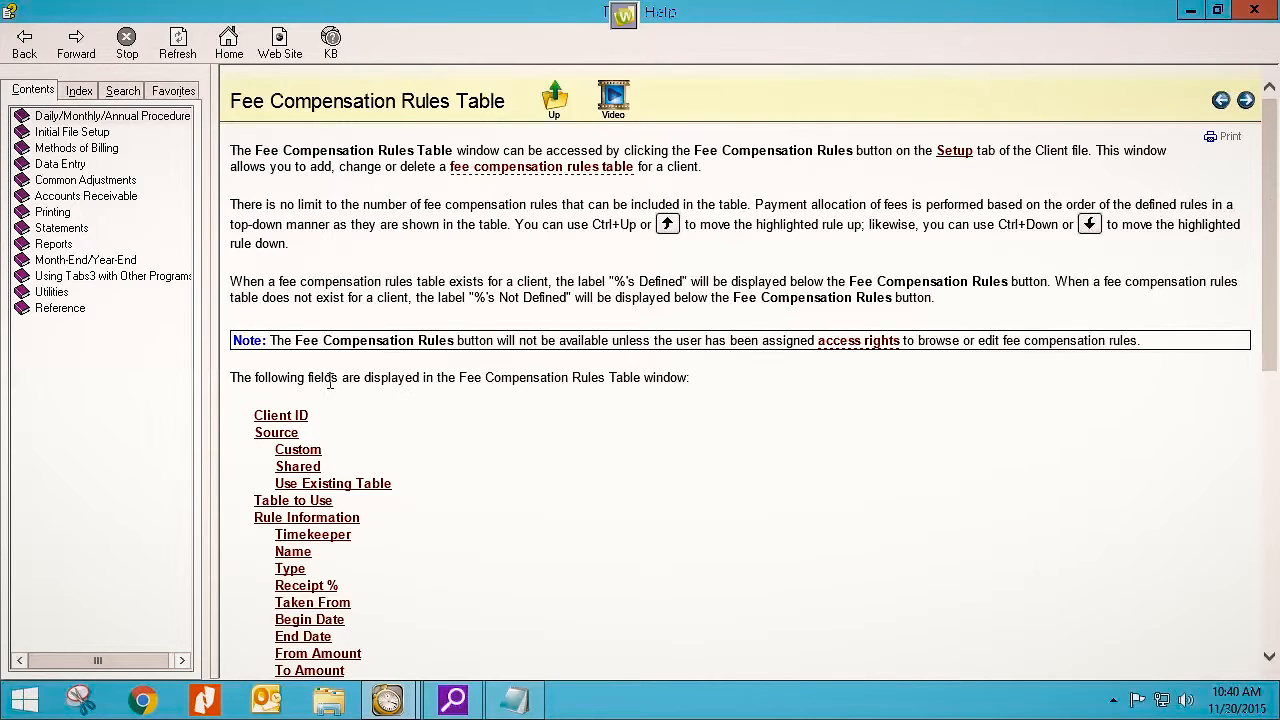
pyautogui.scroll(-3, 335, 424)
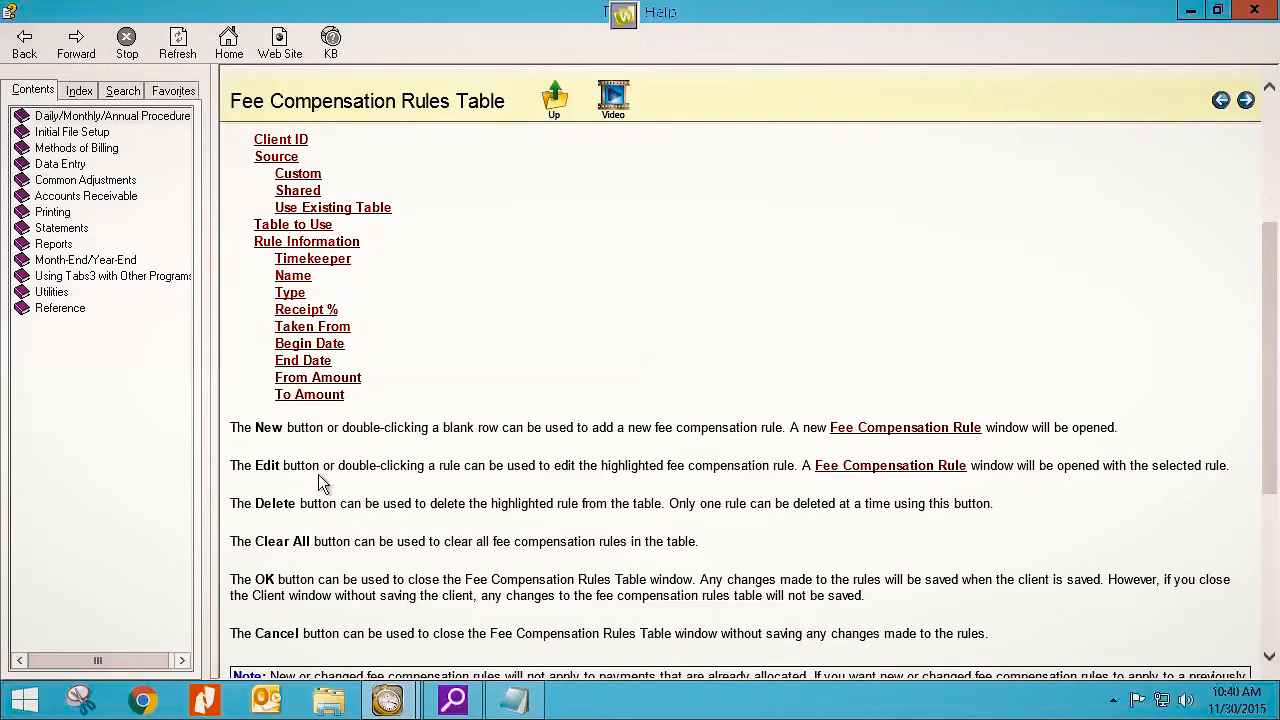
pyautogui.scroll(-4, 320, 483)
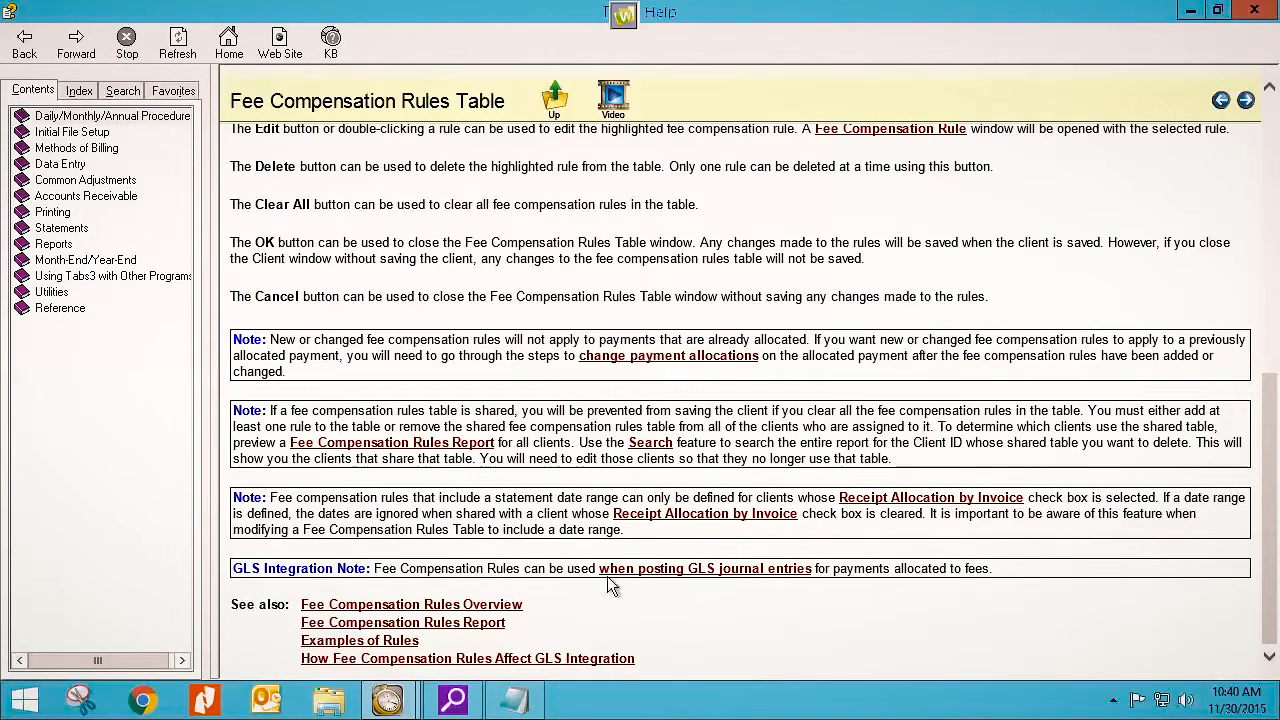
pyautogui.click(1254, 10)
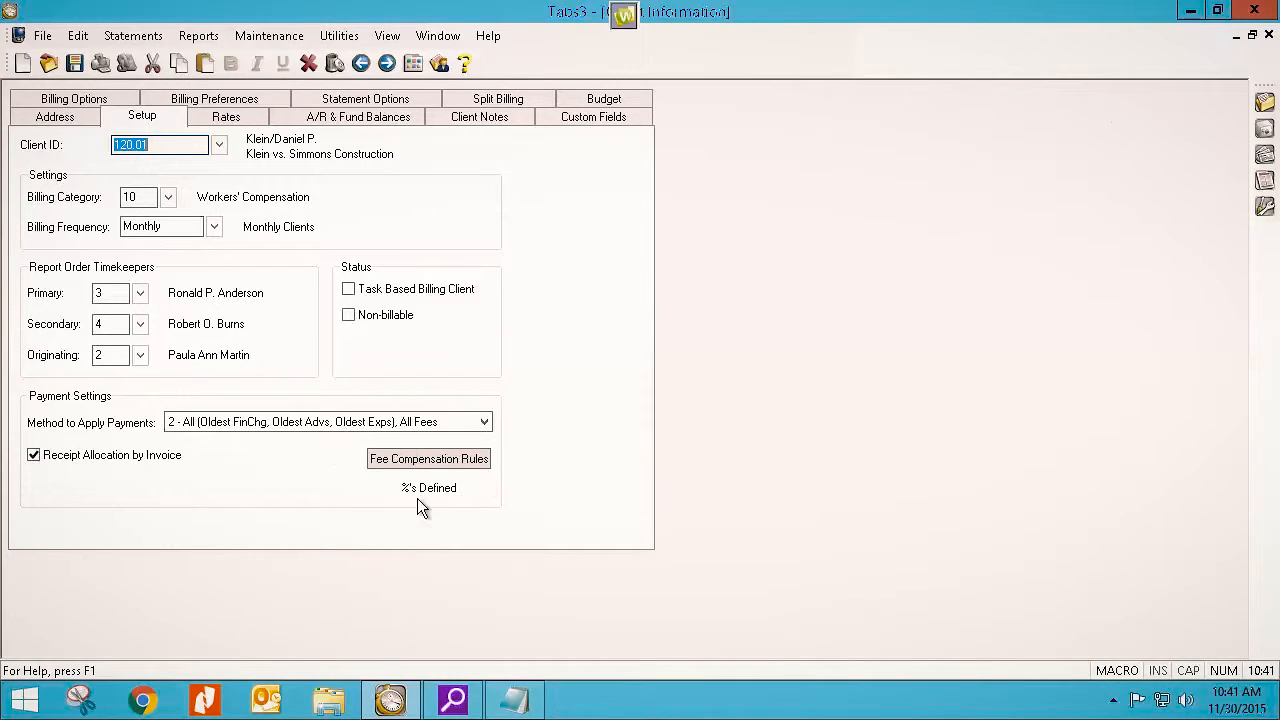
# Reopen the Fee Compensation Rules Table help topic and find its related topics in the See also list
pyautogui.click(464, 63)
pyautogui.moveTo(656, 213); pyautogui.dragTo(682, 93)
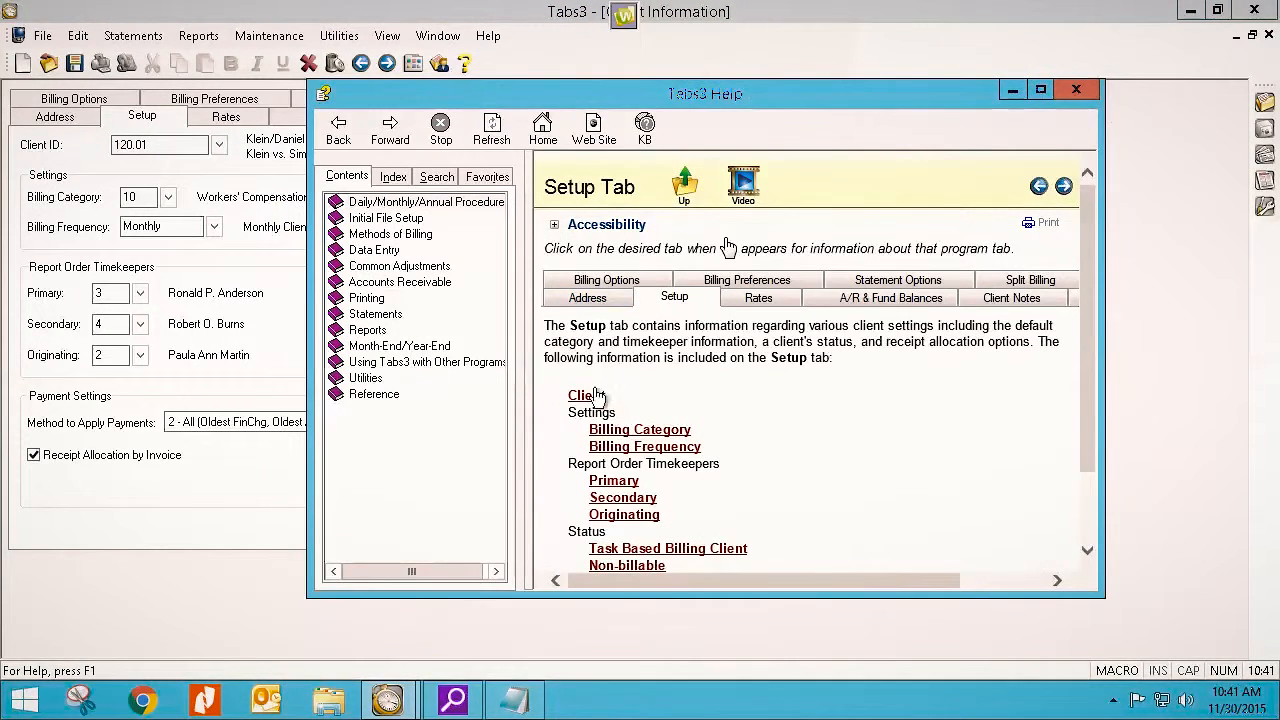
pyautogui.click(1090, 515)
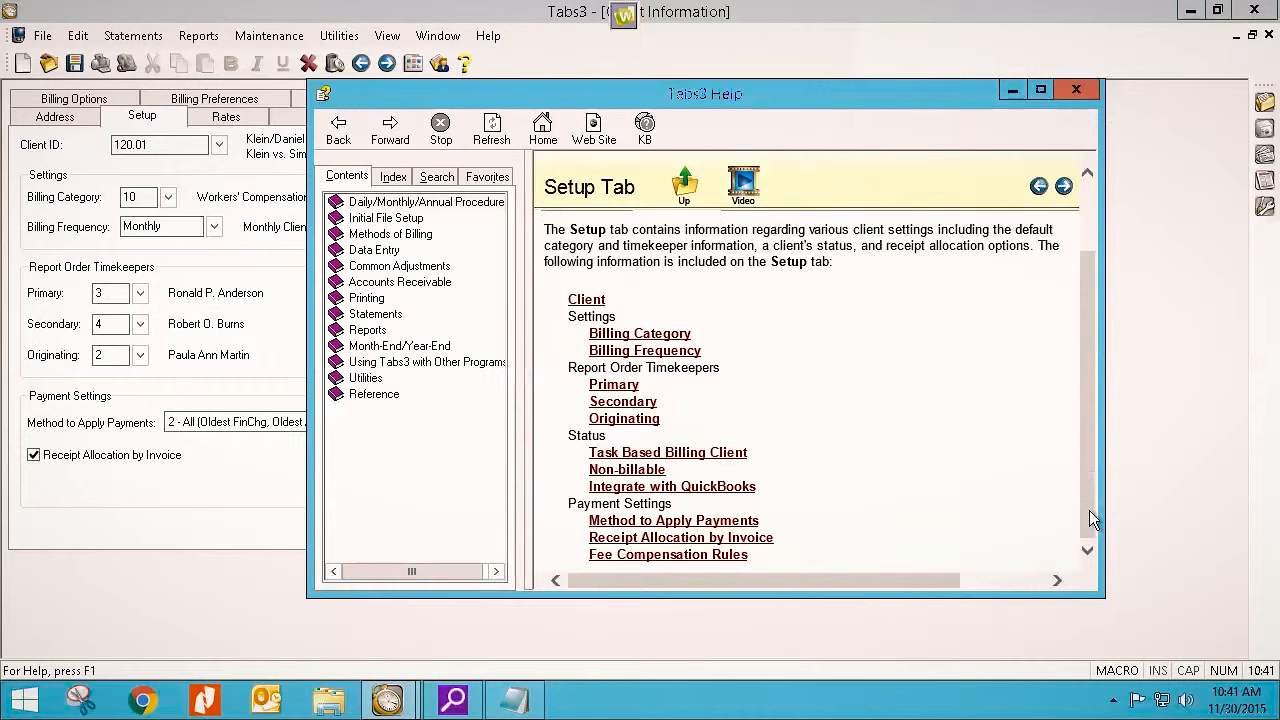
pyautogui.click(664, 555)
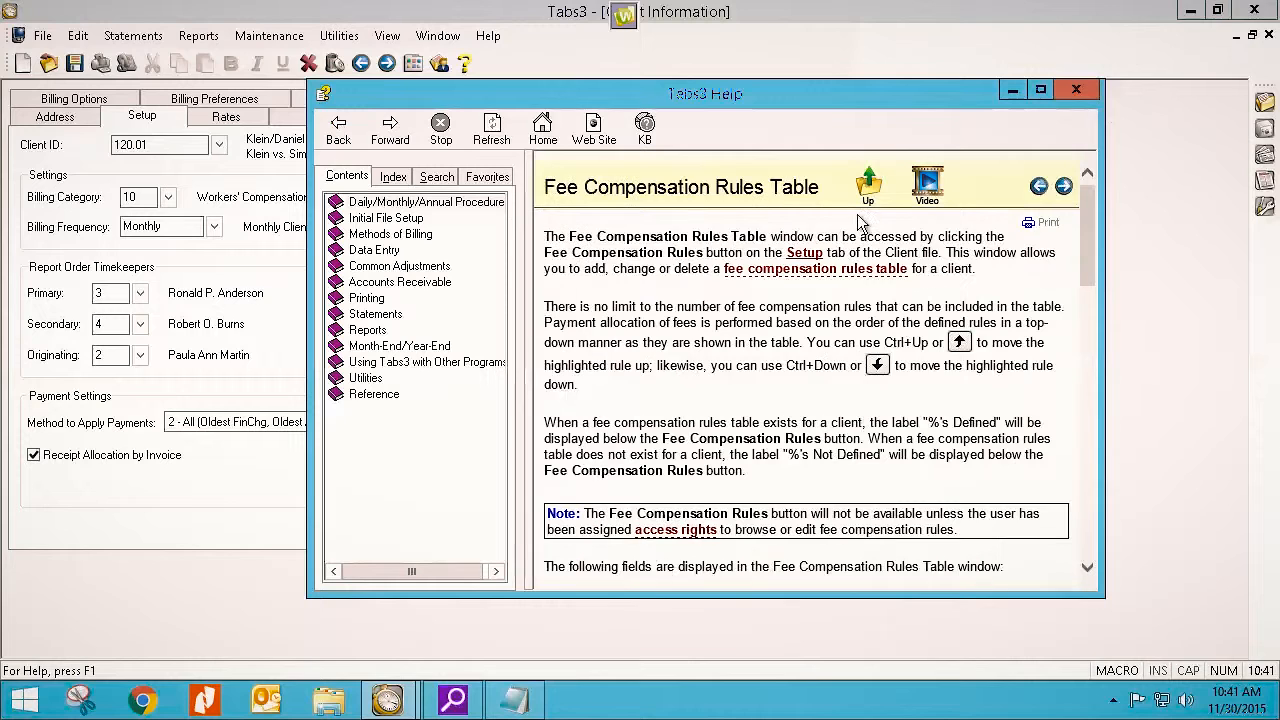
pyautogui.scroll(-1, 1090, 300)
pyautogui.moveTo(1088, 305); pyautogui.dragTo(1088, 545)
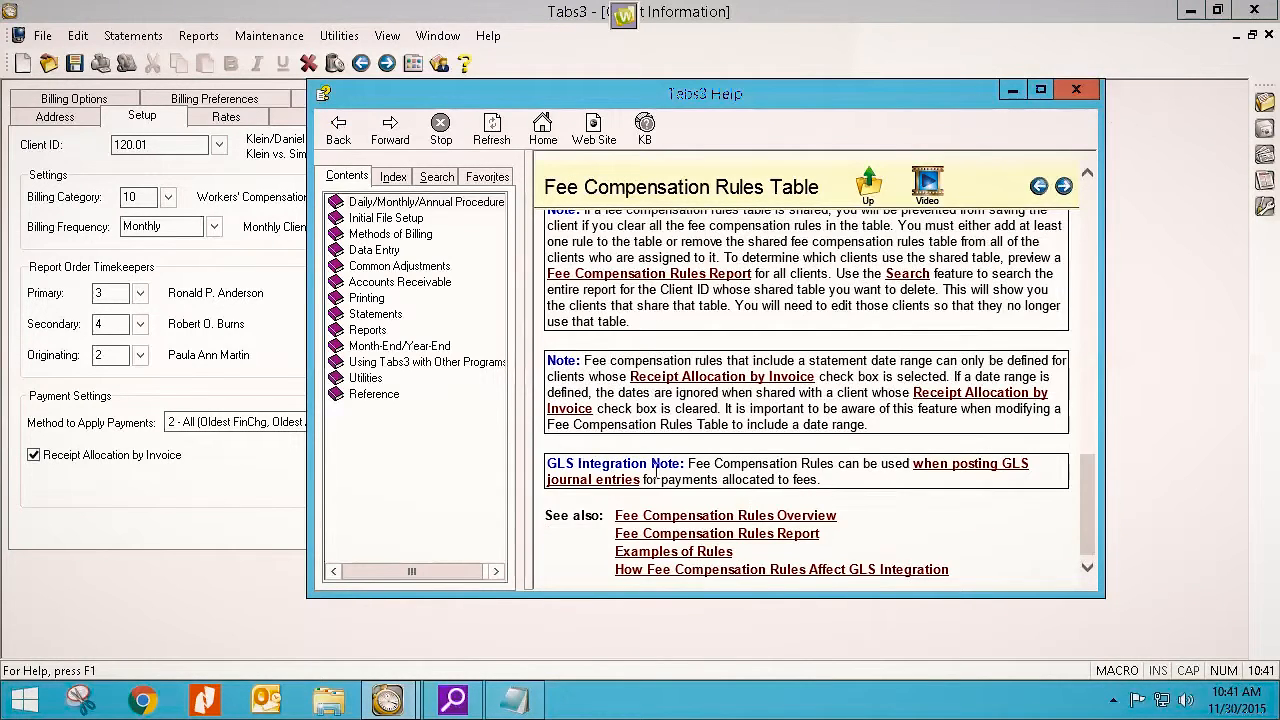